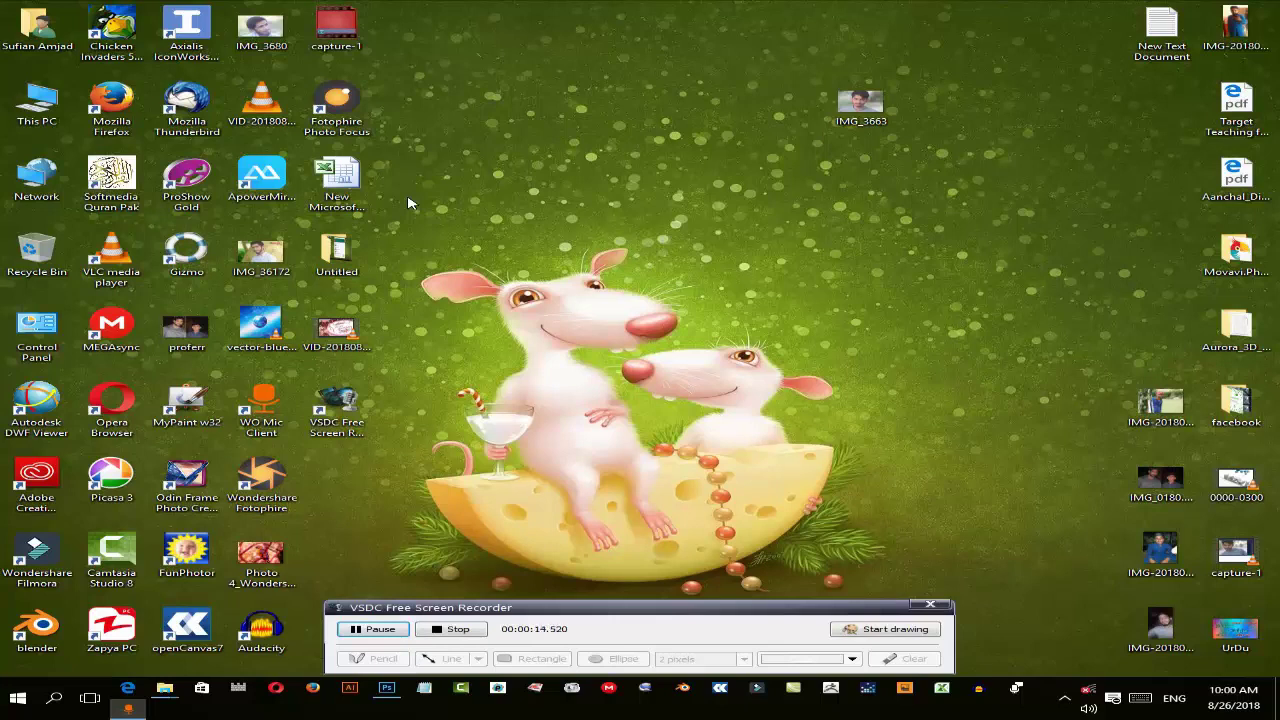
# - Bring the Photoshop window with IMG_3663.JPG to the front from the taskbar
pyautogui.click(388, 688)
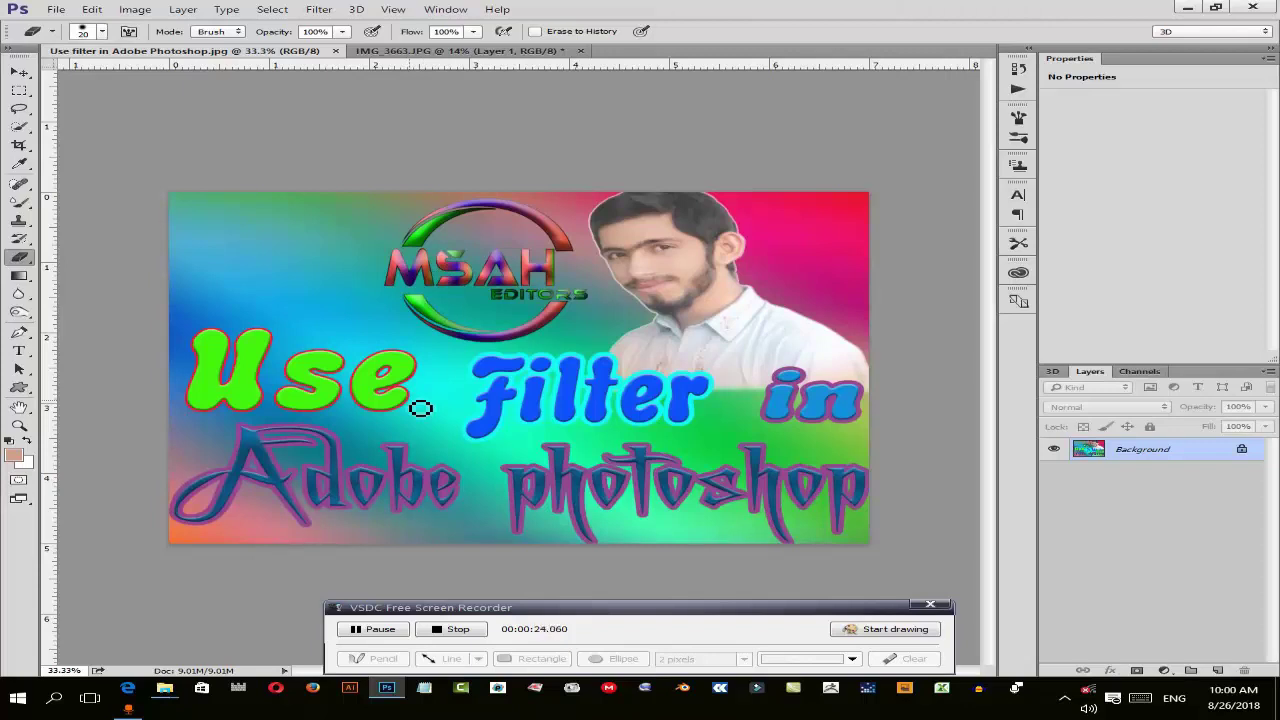
# - Close 'Use filter in Adobe Photoshop.jpg', compare the portrait with Background shown and hidden, then select Background
pyautogui.click(335, 51)
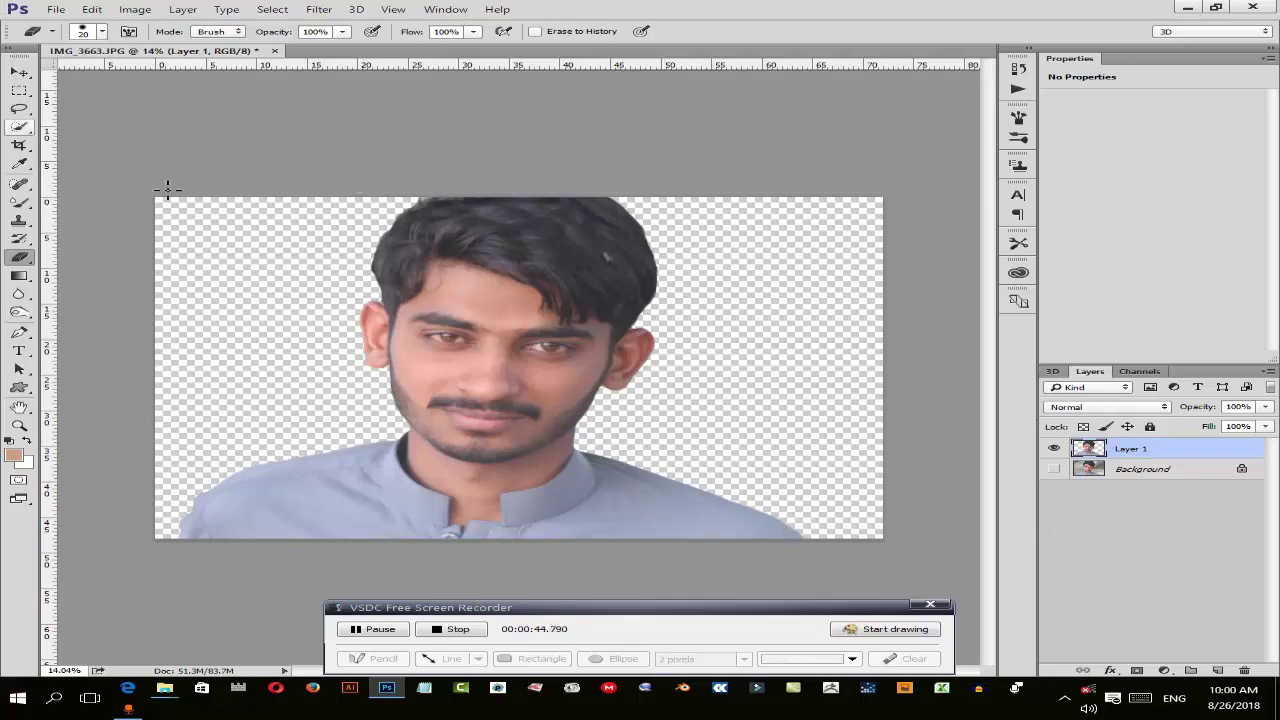
pyautogui.click(1050, 469)
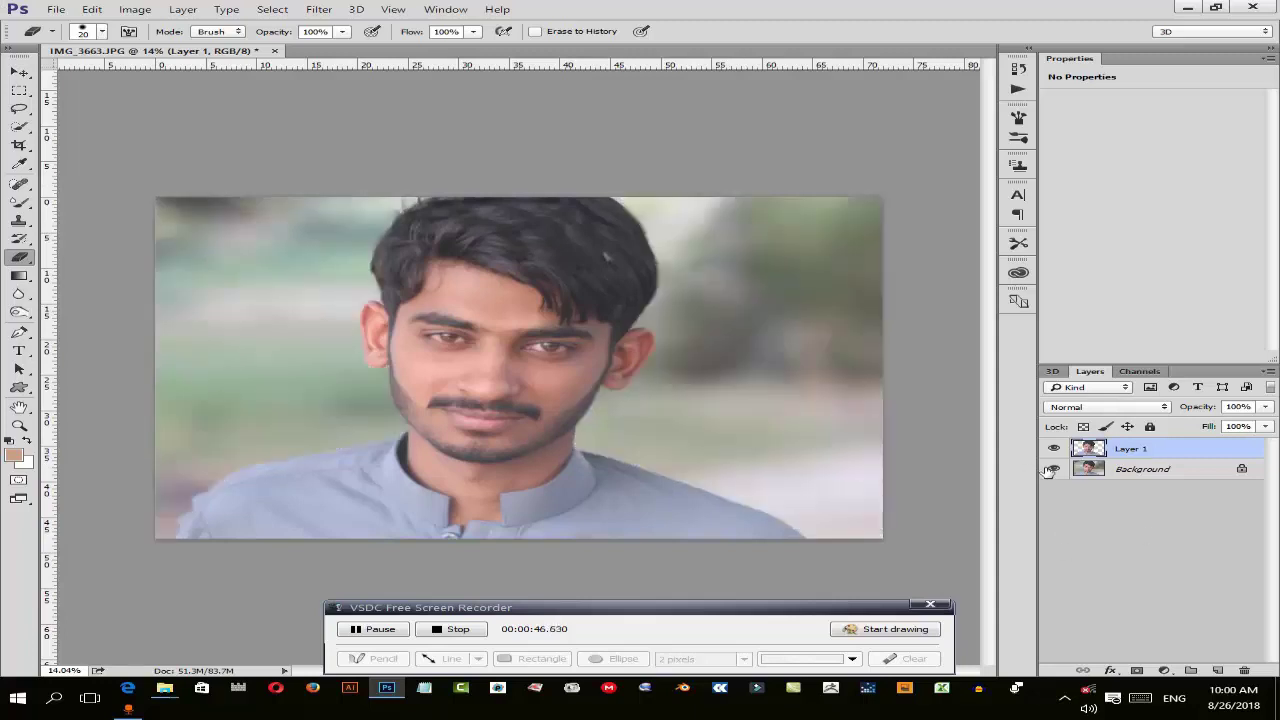
pyautogui.click(1050, 469)
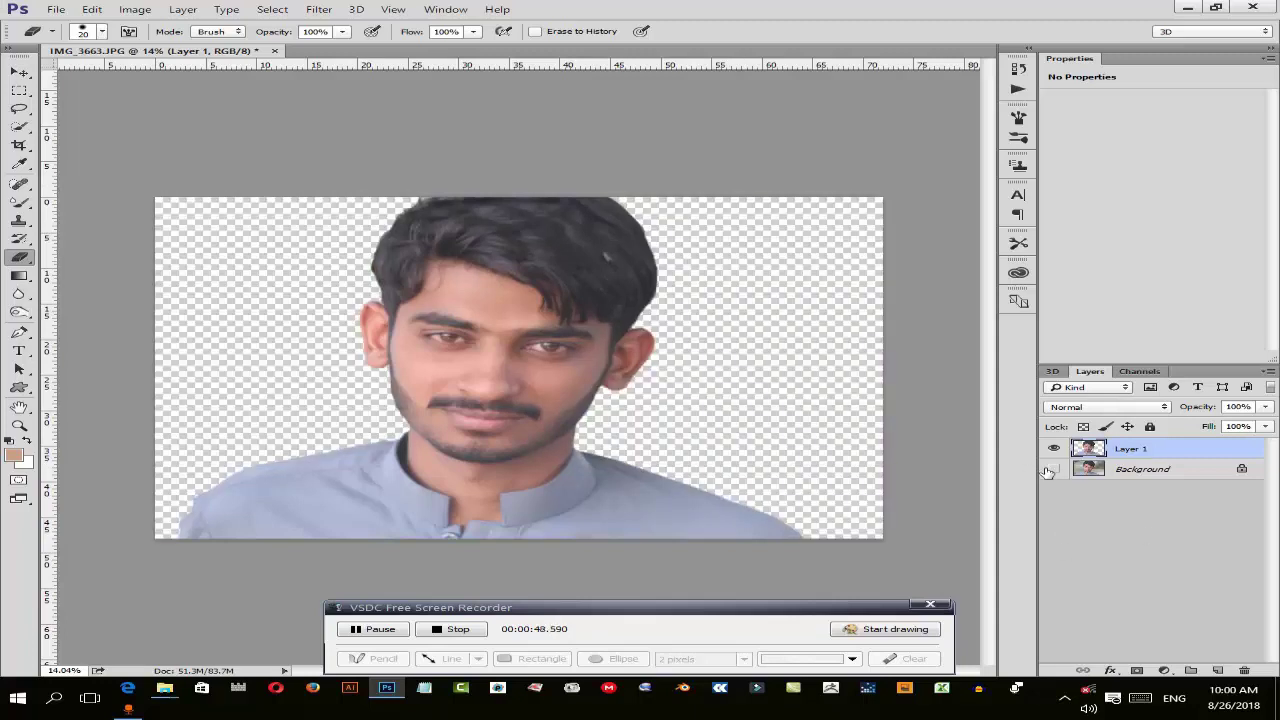
pyautogui.click(1053, 469)
pyautogui.click(1053, 469)
pyautogui.click(1166, 476)
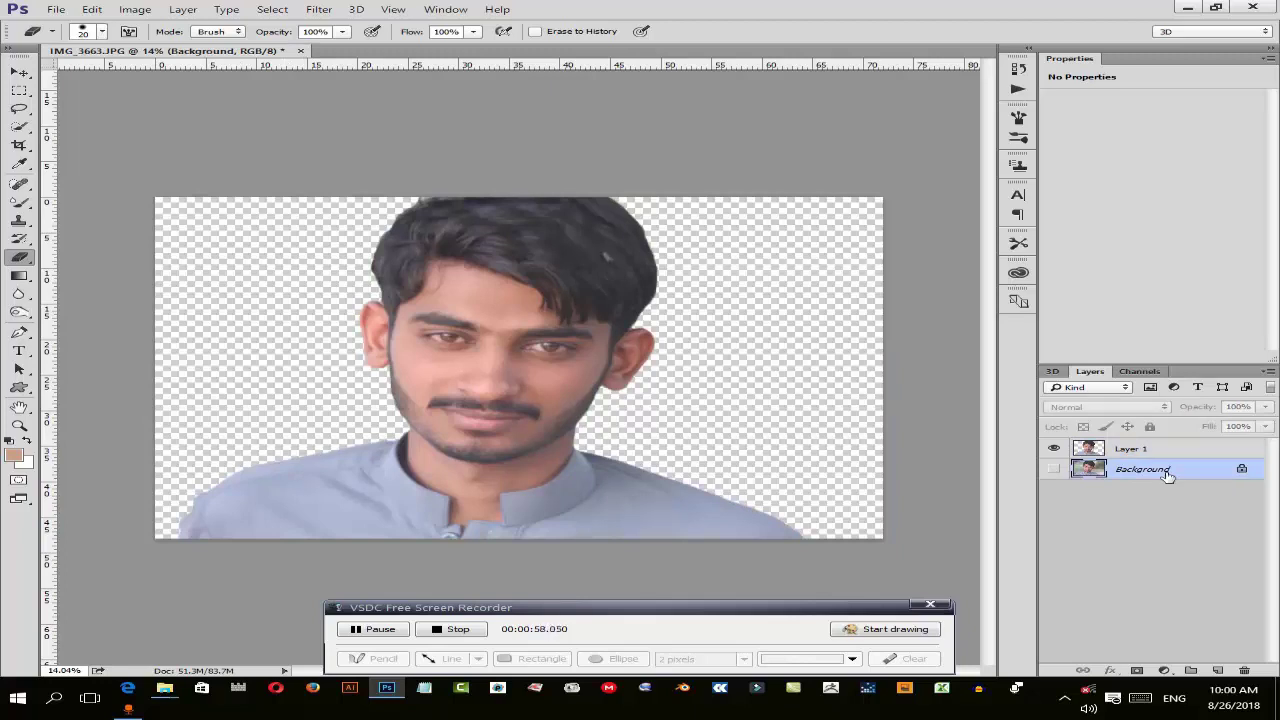
# - Duplicate the Background layer twice, creating Background copy and Background copy 2
pyautogui.hotkey('ctrl', 'j')
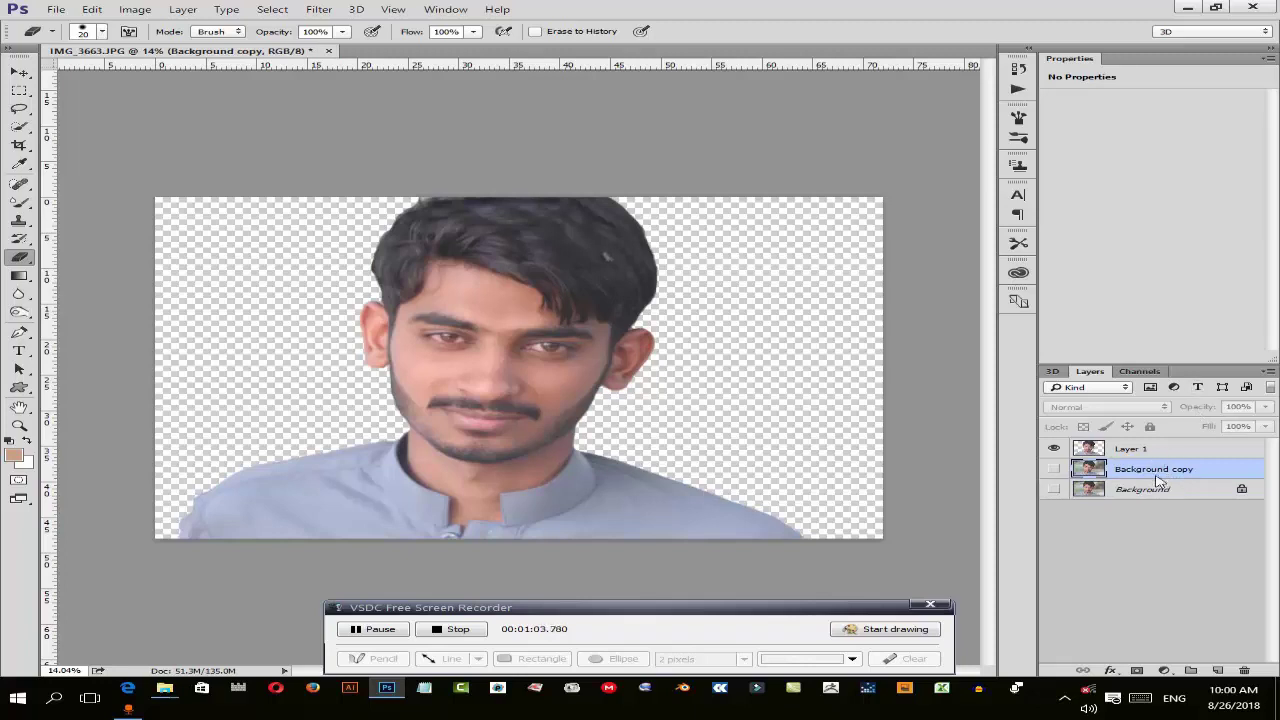
pyautogui.rightClick(1154, 480)
pyautogui.click(930, 97)
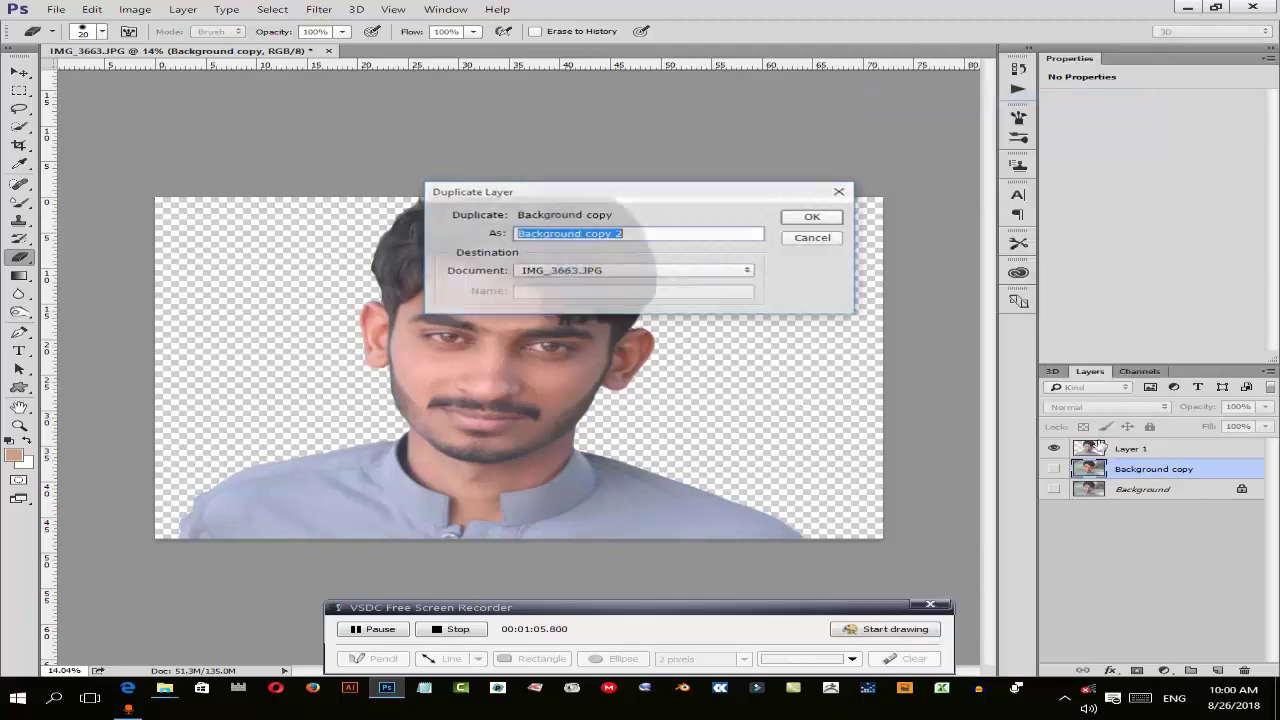
pyautogui.click(815, 219)
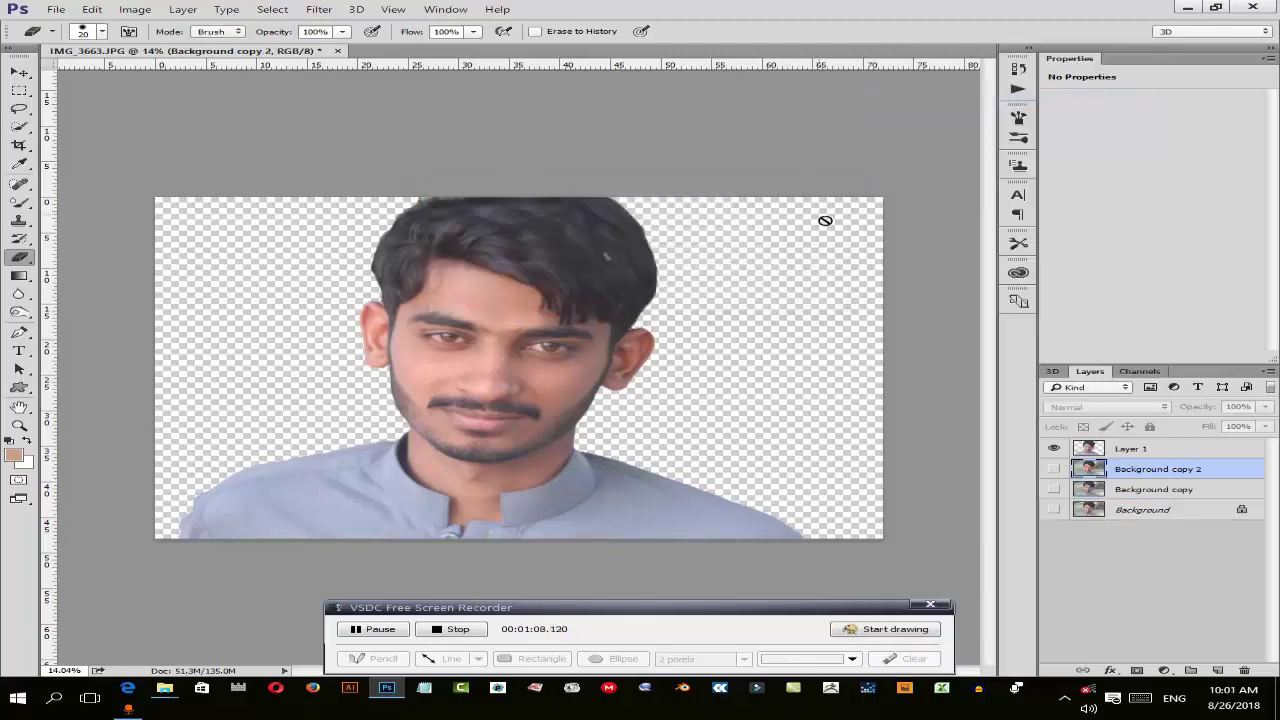
# - Delete Background copy and select Layer 1 with the cut-out portrait
pyautogui.rightClick(1154, 474)
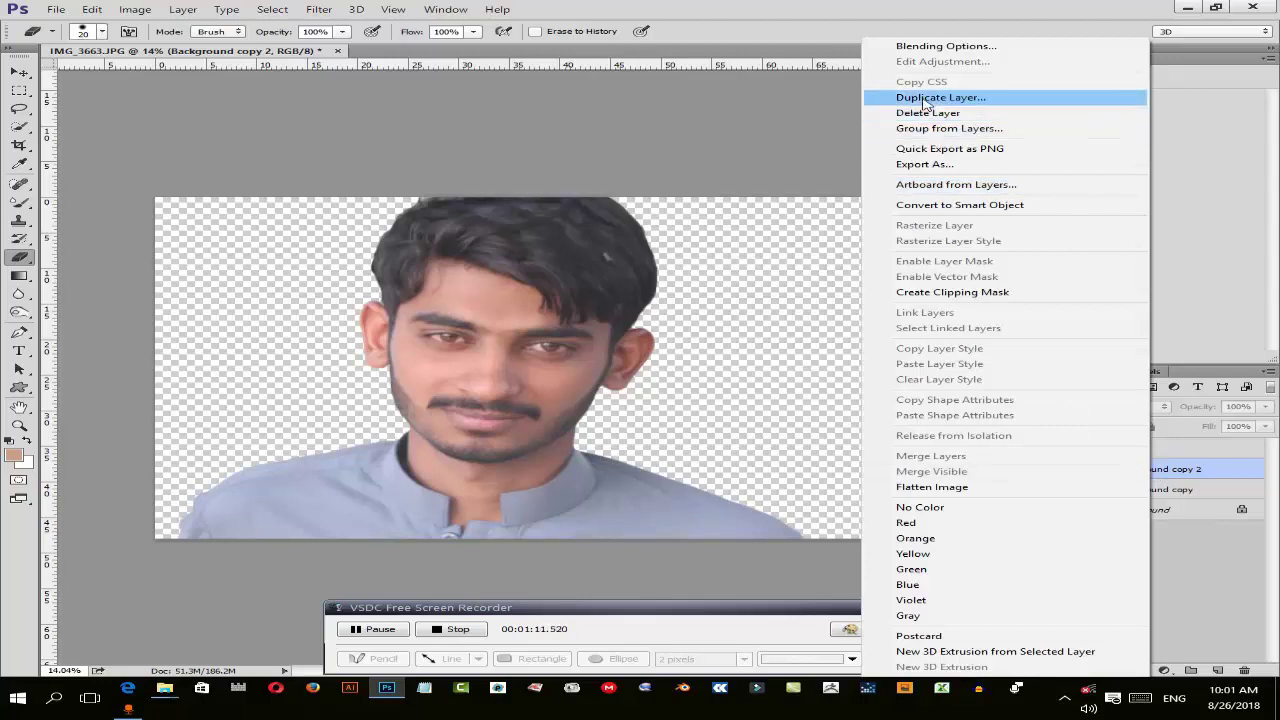
pyautogui.click(1193, 488)
pyautogui.click(1184, 491)
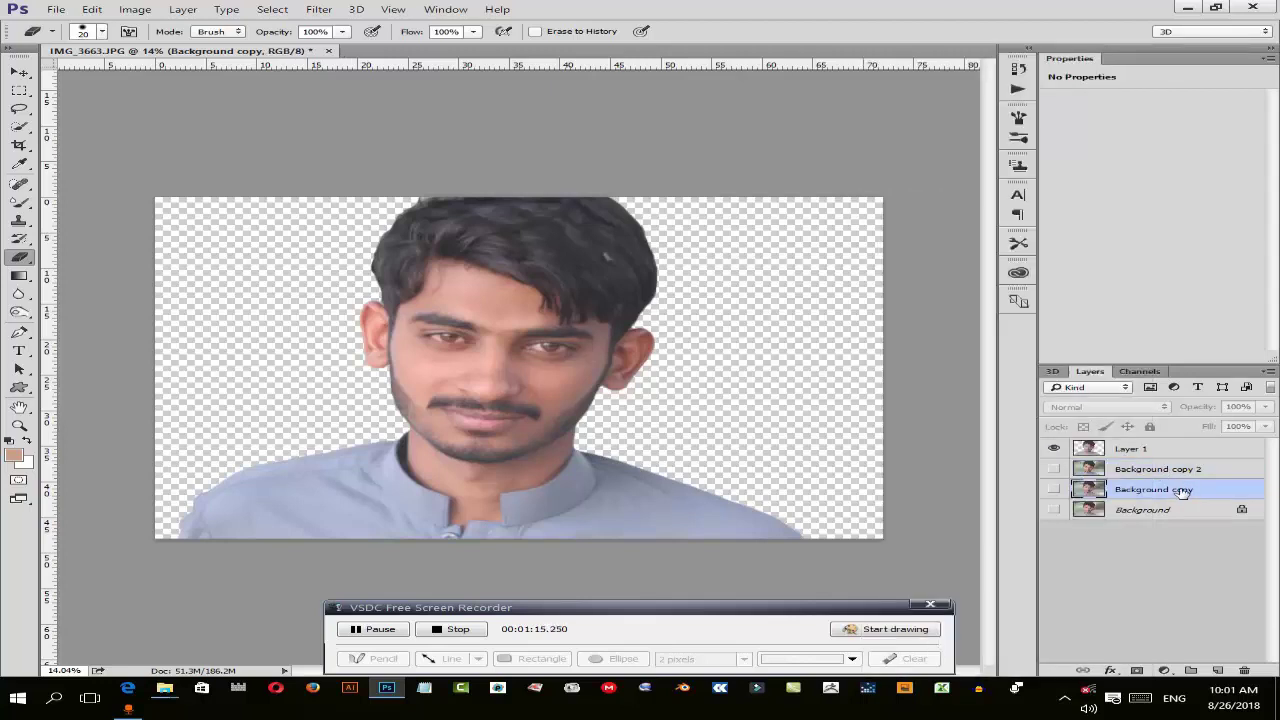
pyautogui.press('Delete')
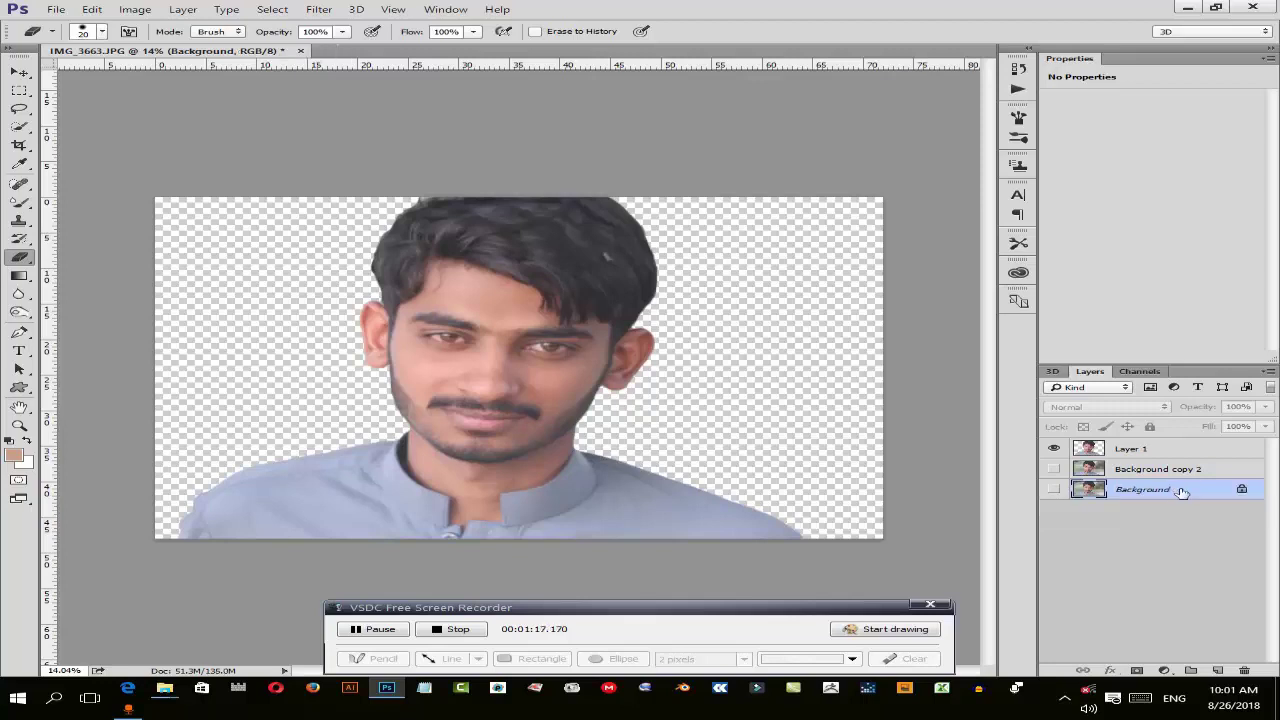
pyautogui.click(1180, 470)
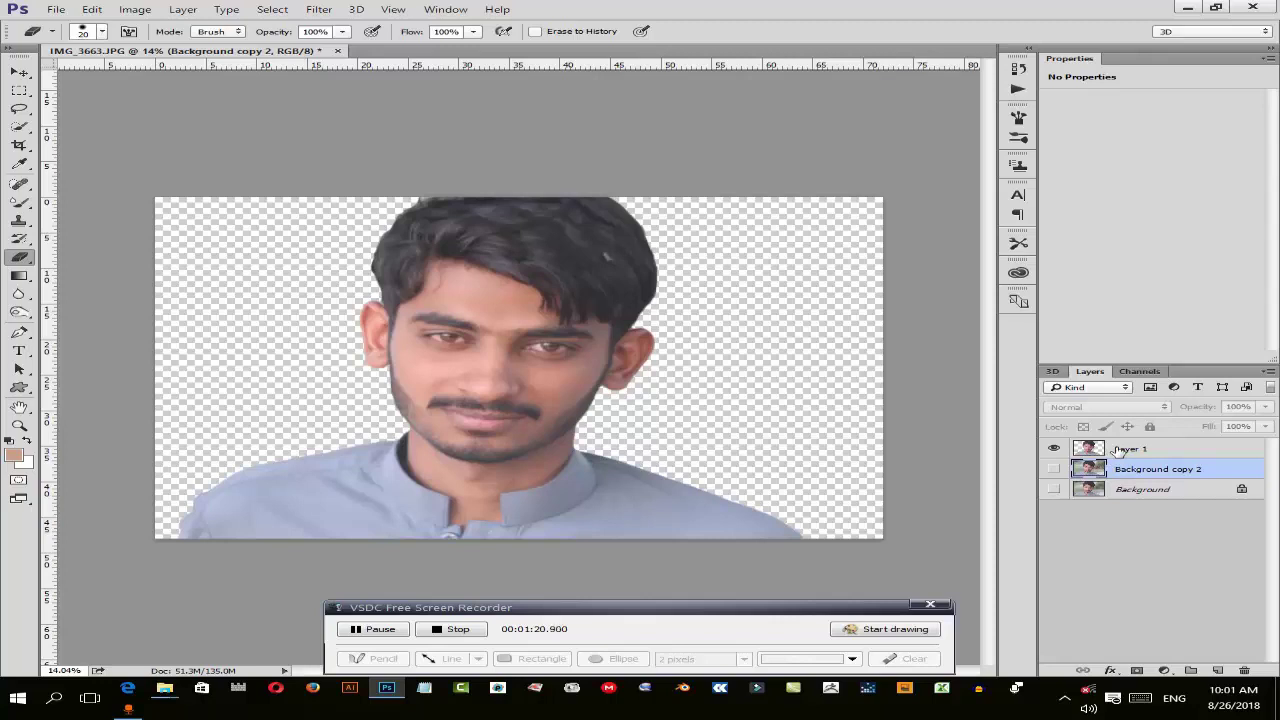
pyautogui.click(1137, 446)
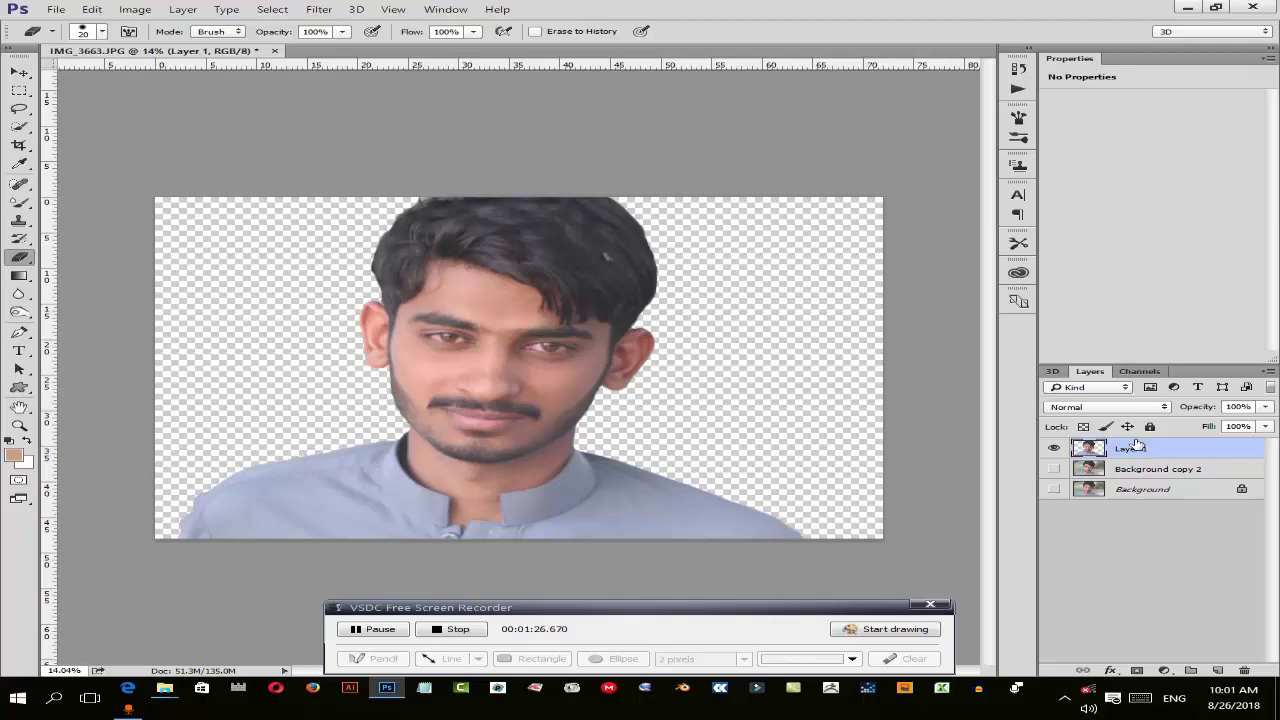
# - Apply Levels to Layer 1 with the midtone slider raised to about 1.14
pyautogui.click(138, 10)
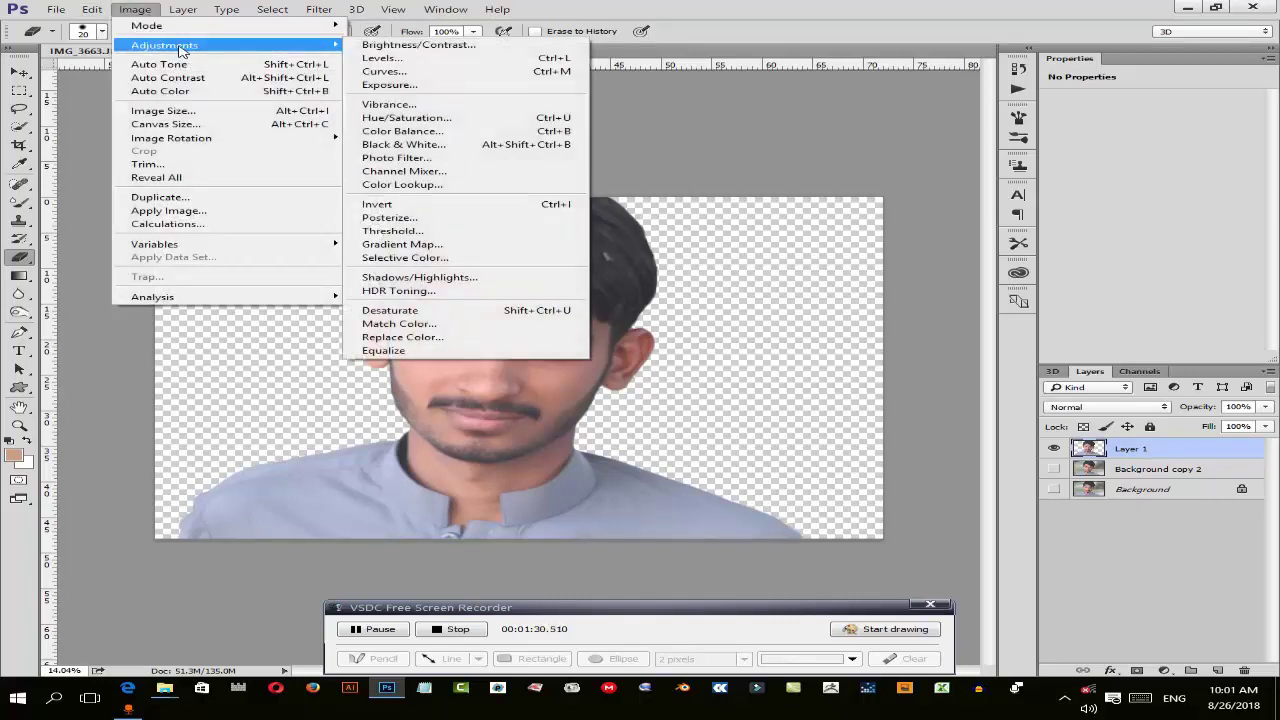
pyautogui.moveTo(165, 45)
pyautogui.click(384, 60)
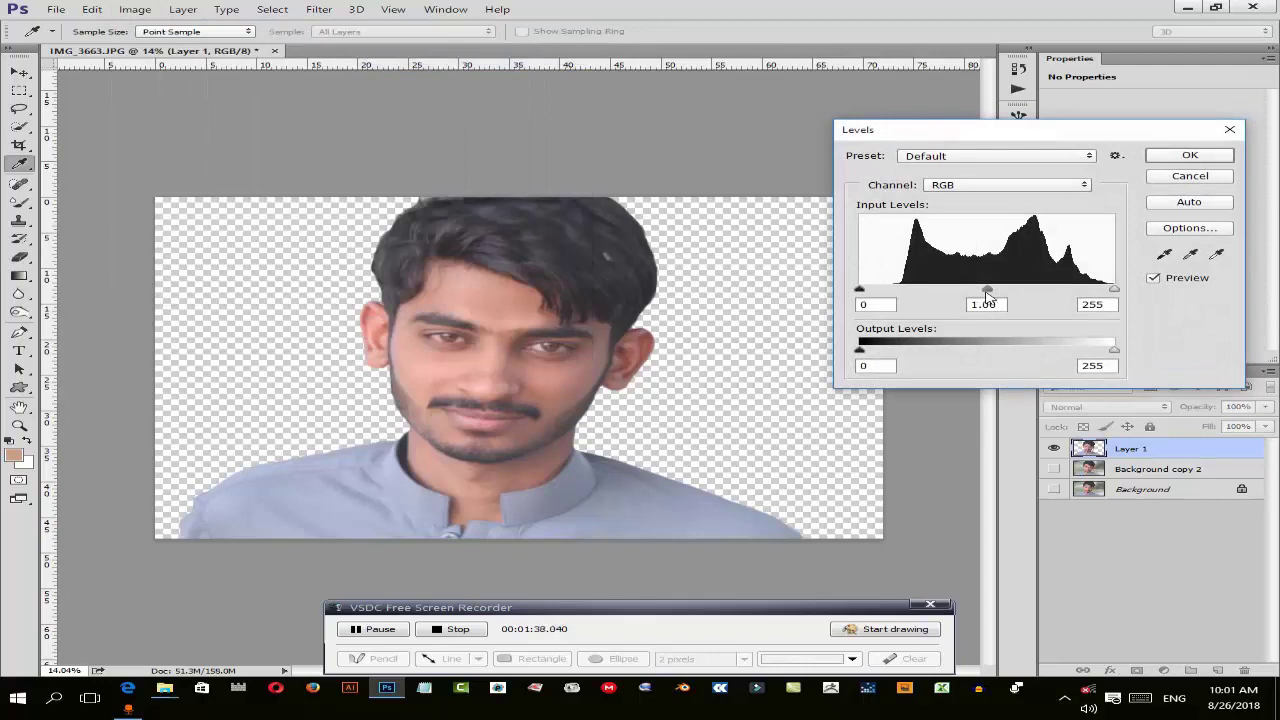
pyautogui.moveTo(987, 290); pyautogui.dragTo(977, 297)
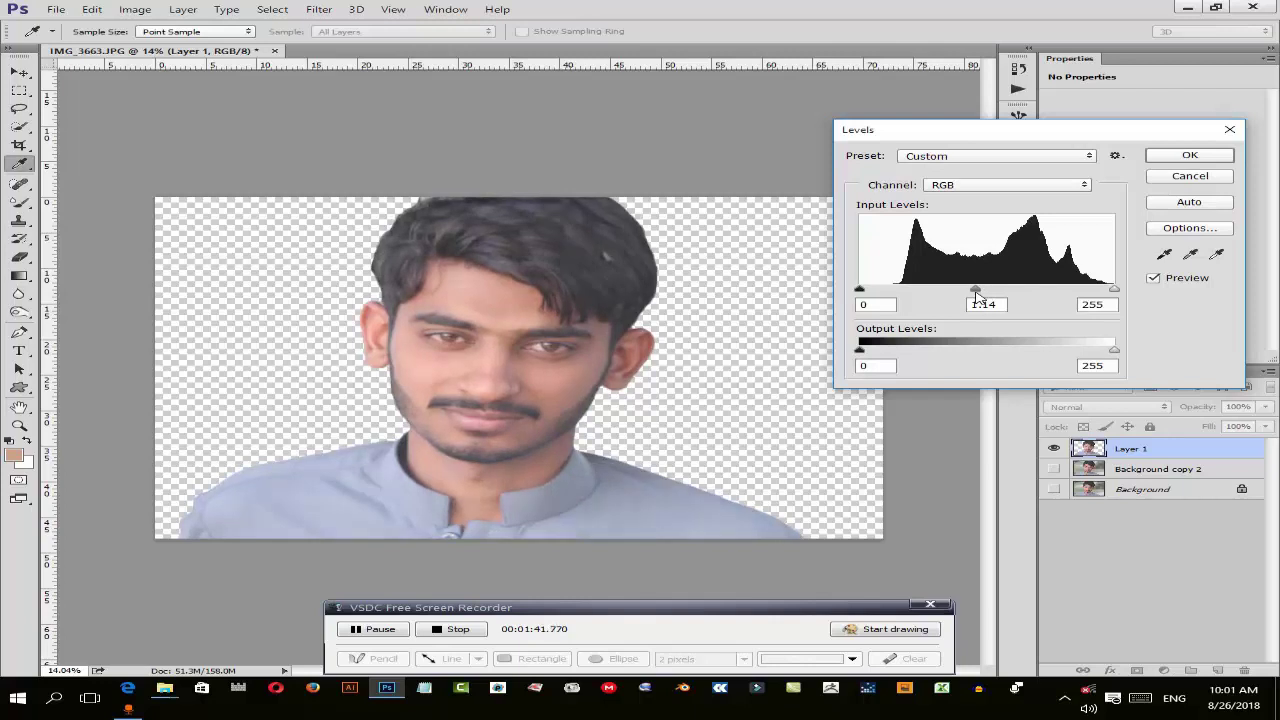
pyautogui.click(1190, 155)
# - Apply a Curves point raising input 183 to output 194 on the portrait
pyautogui.press('e')
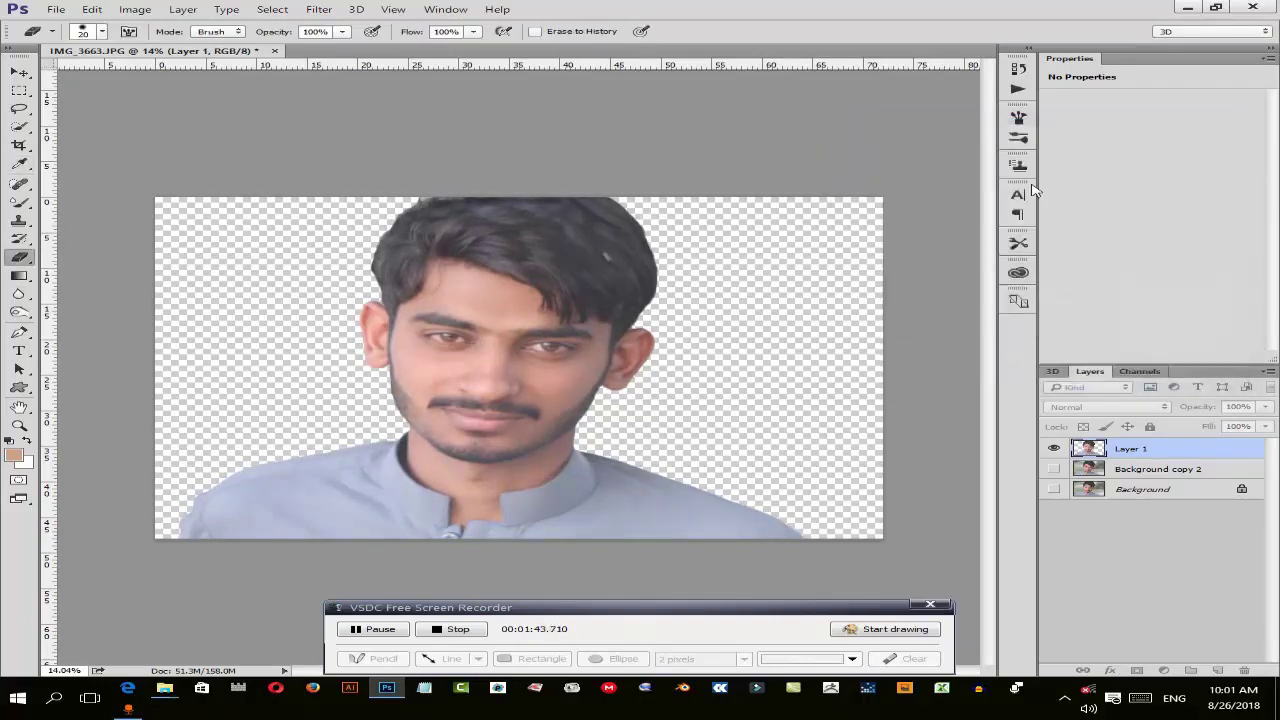
pyautogui.click(143, 8)
pyautogui.moveTo(165, 45)
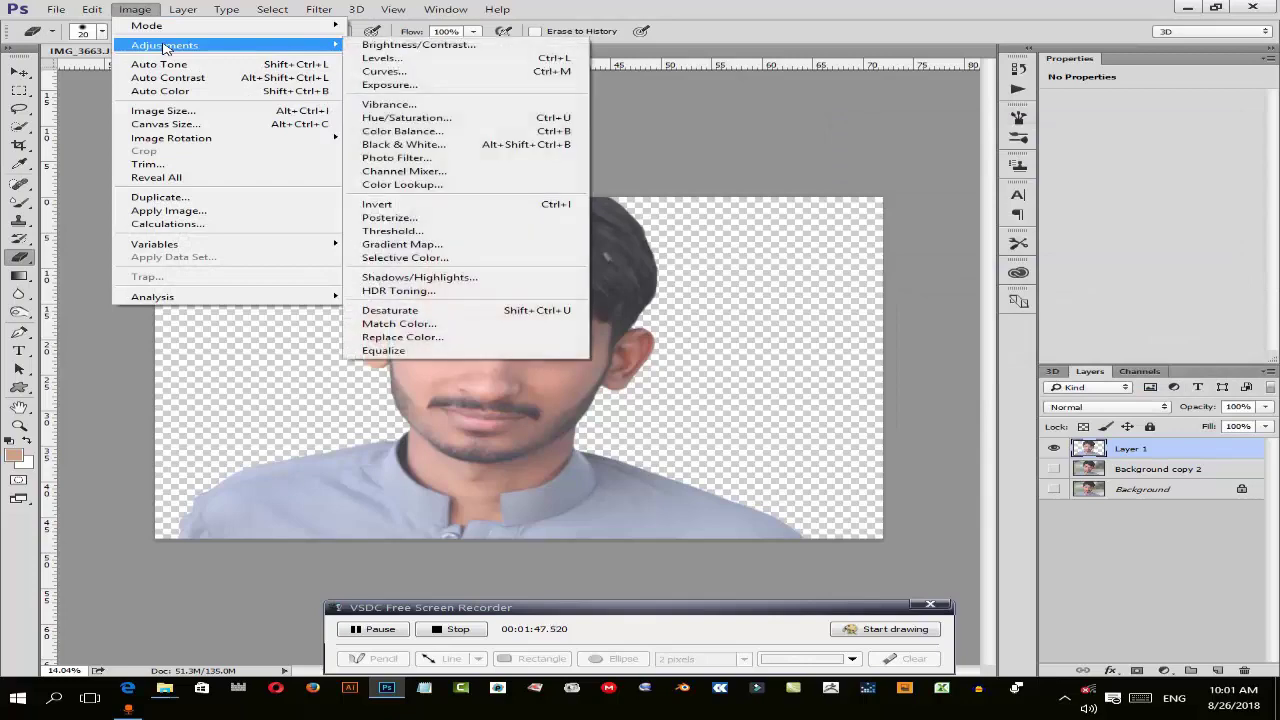
pyautogui.click(415, 74)
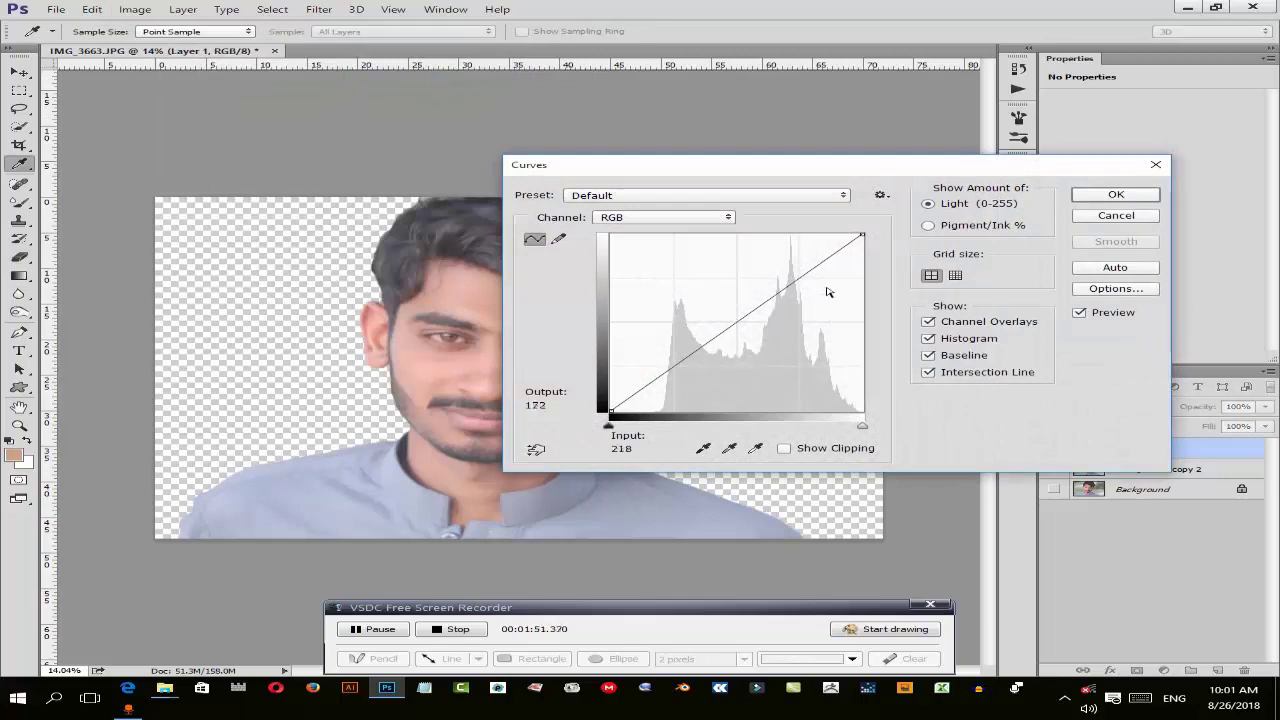
pyautogui.moveTo(790, 285); pyautogui.dragTo(790, 277)
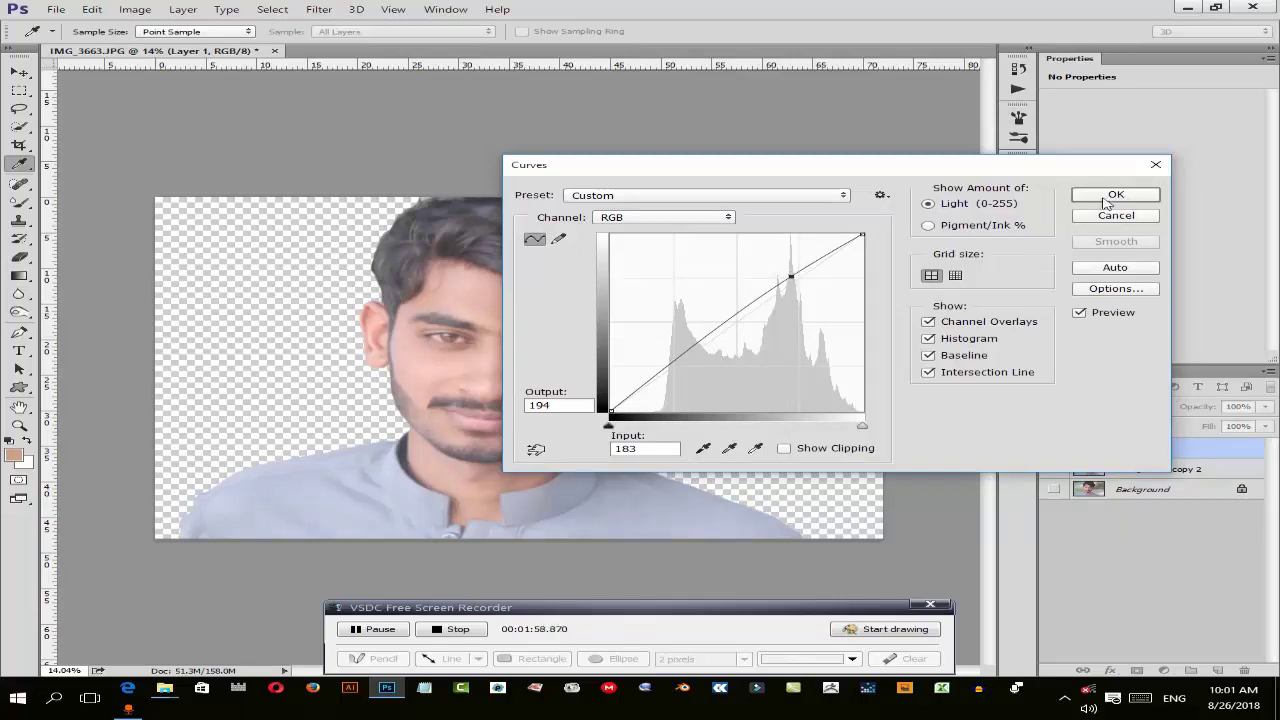
pyautogui.click(1106, 198)
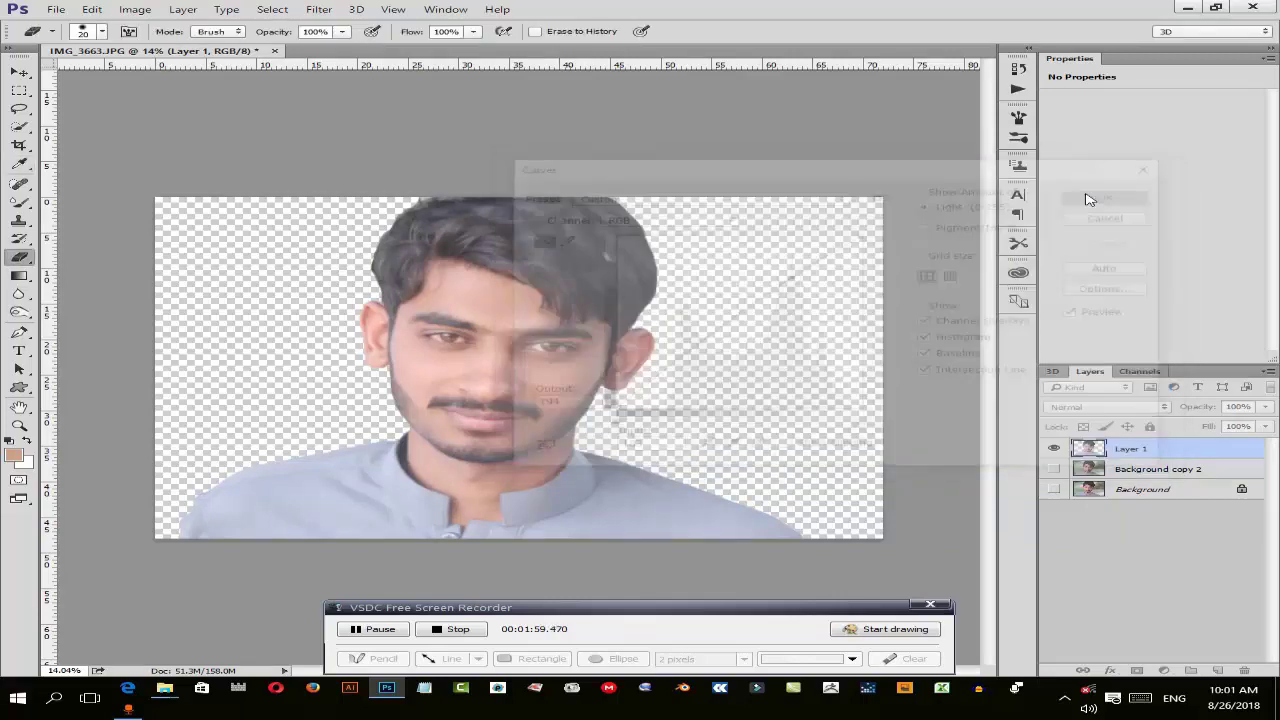
# - Apply Camera Raw to the portrait with Temperature +16 and Exposure -0.15
pyautogui.click(320, 9)
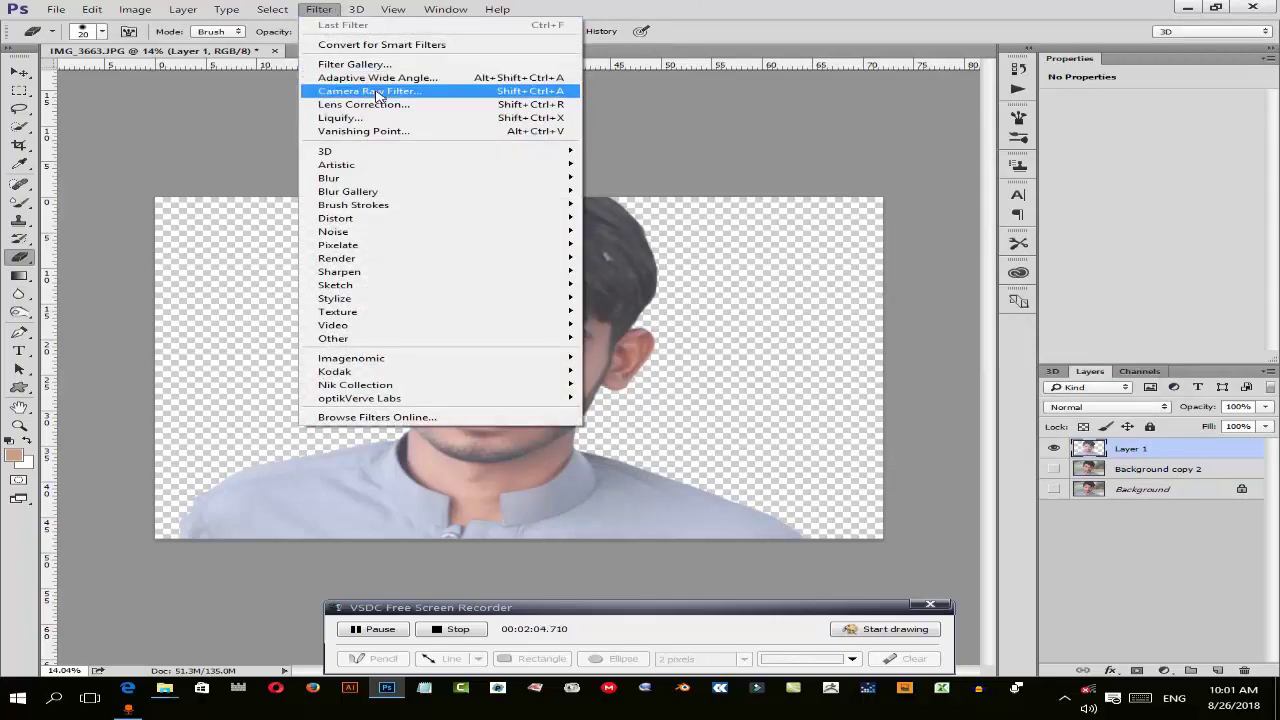
pyautogui.click(378, 92)
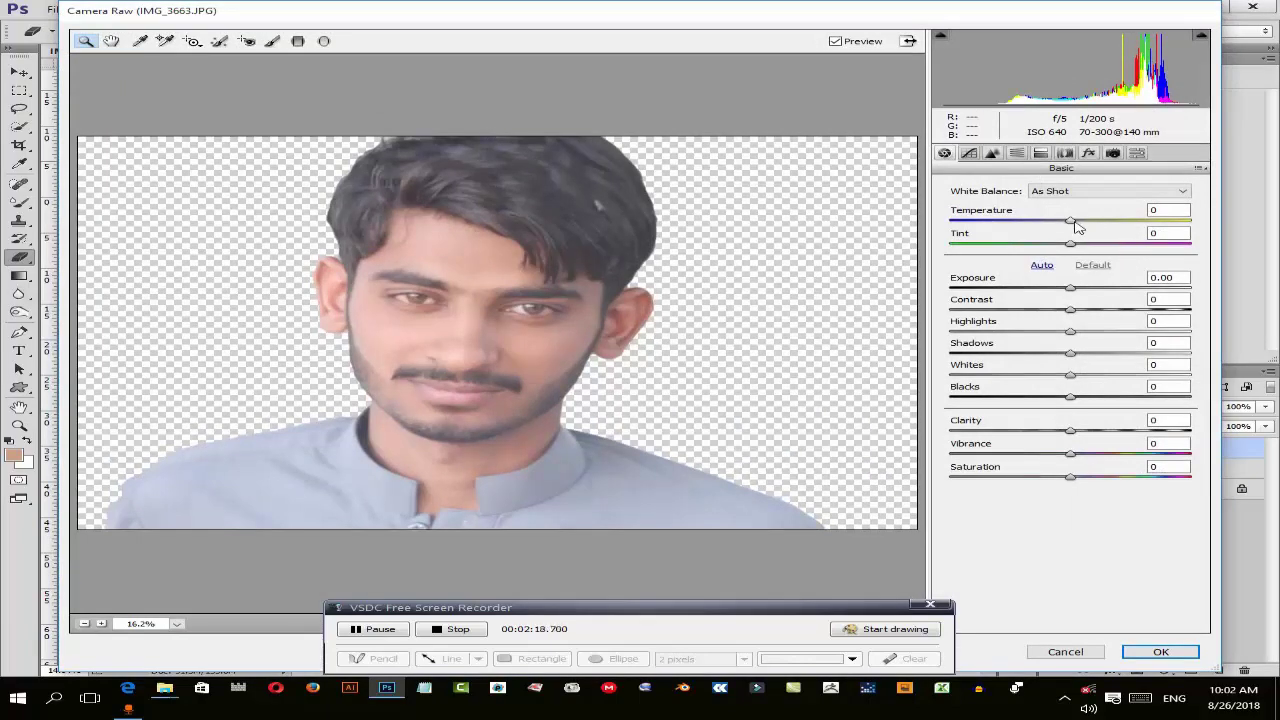
pyautogui.moveTo(1071, 221)
pyautogui.mouseDown()
pyautogui.moveTo(1083, 228)
pyautogui.moveTo(1085, 215)
pyautogui.mouseUp()
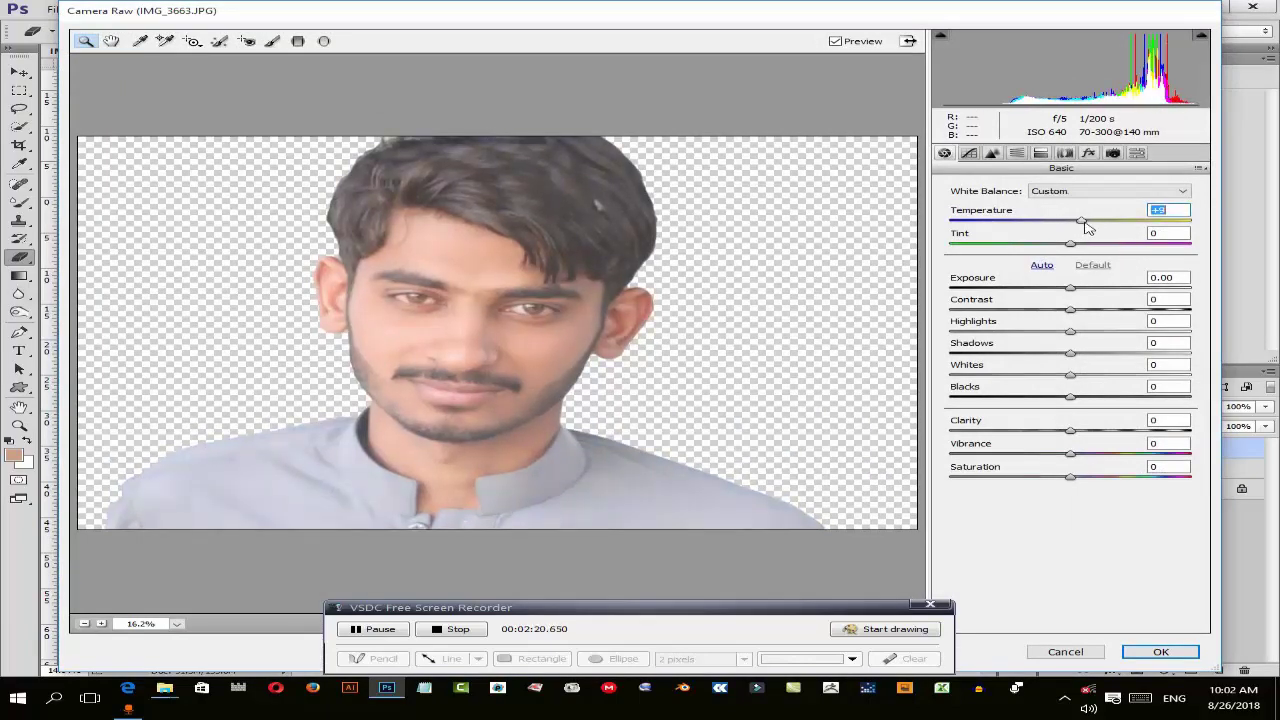
pyautogui.click(1076, 290)
pyautogui.moveTo(1077, 289); pyautogui.dragTo(1071, 288)
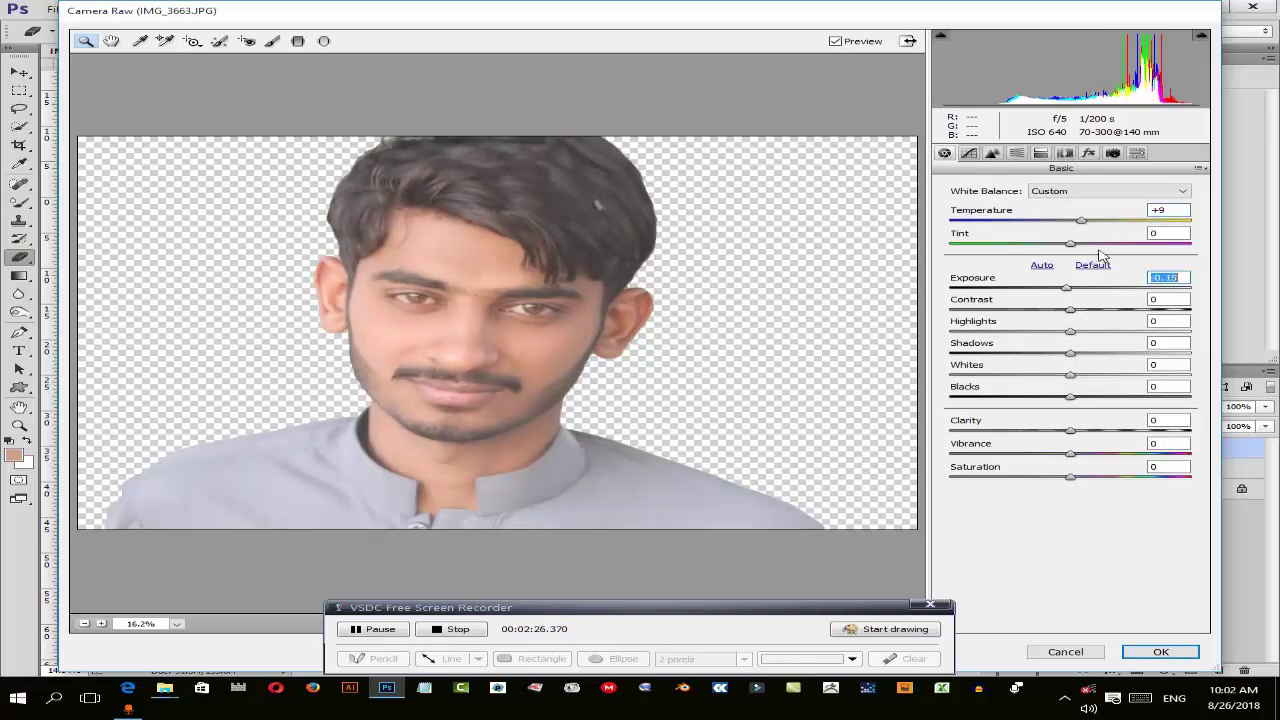
pyautogui.moveTo(1081, 224); pyautogui.dragTo(1093, 224)
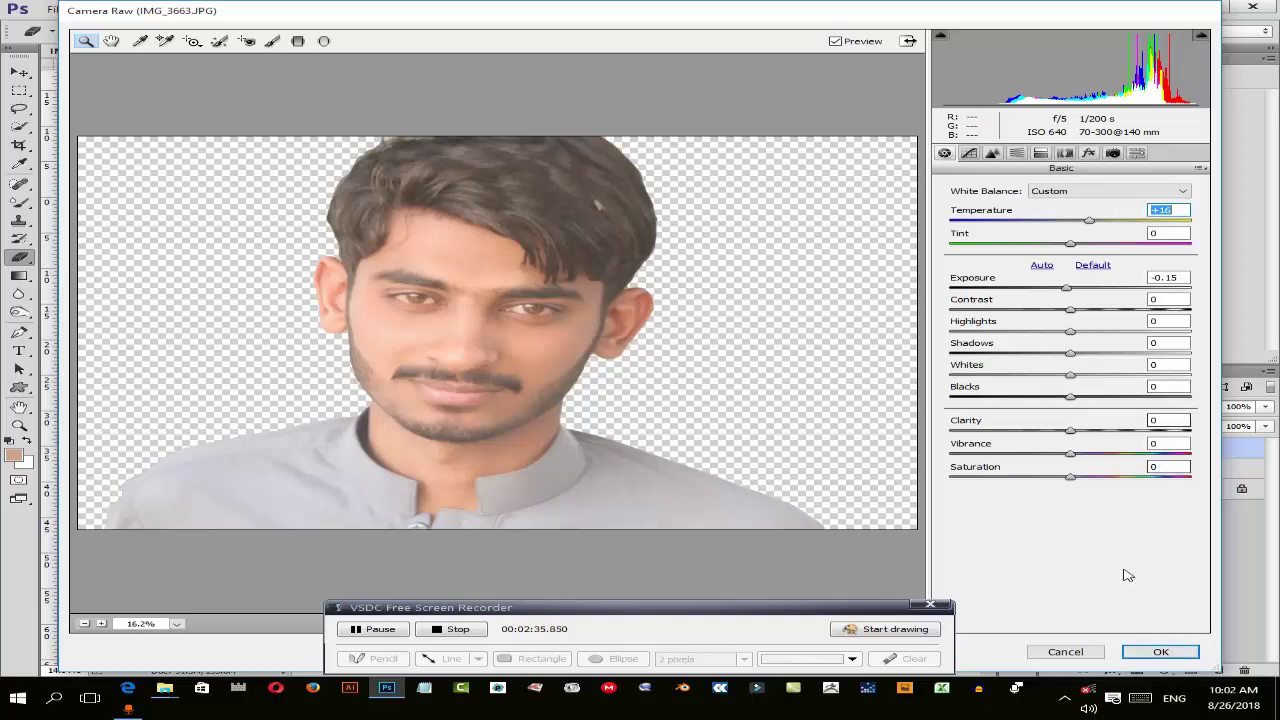
pyautogui.click(1150, 648)
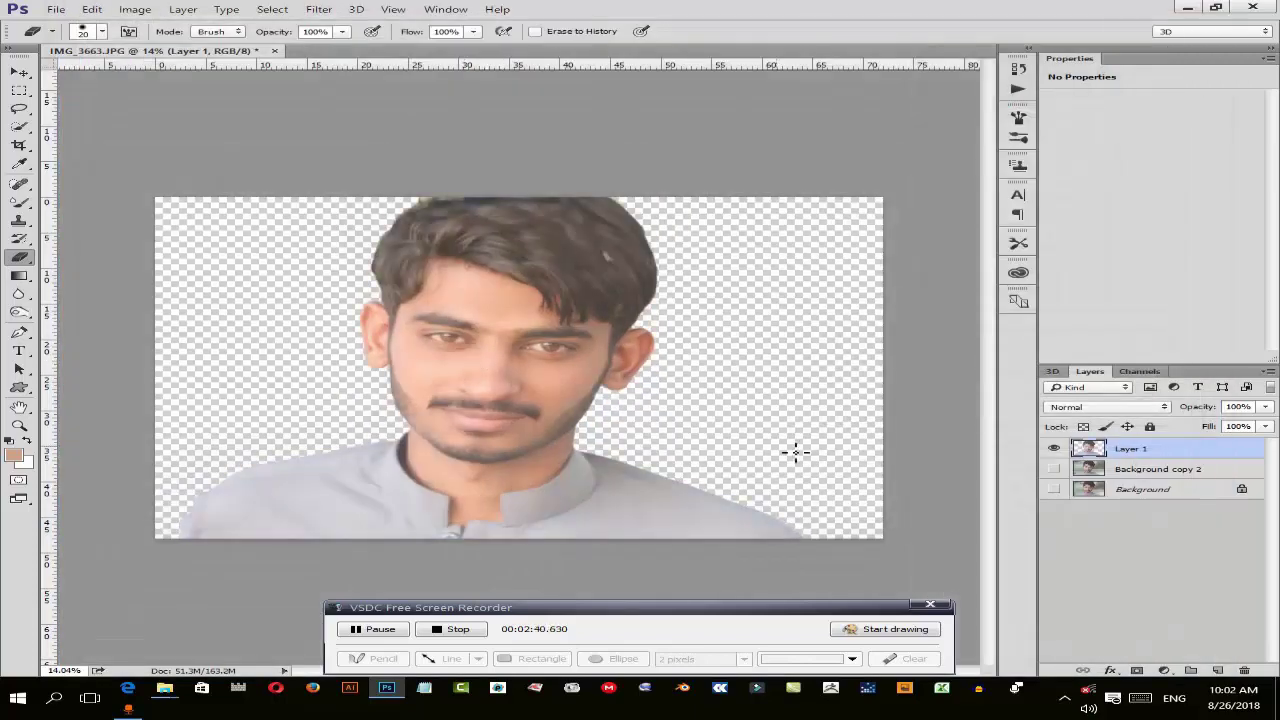
# - On Background copy 2, use Camera Raw to warm Temperature to +16 and slightly lower Exposure
pyautogui.click(1054, 468)
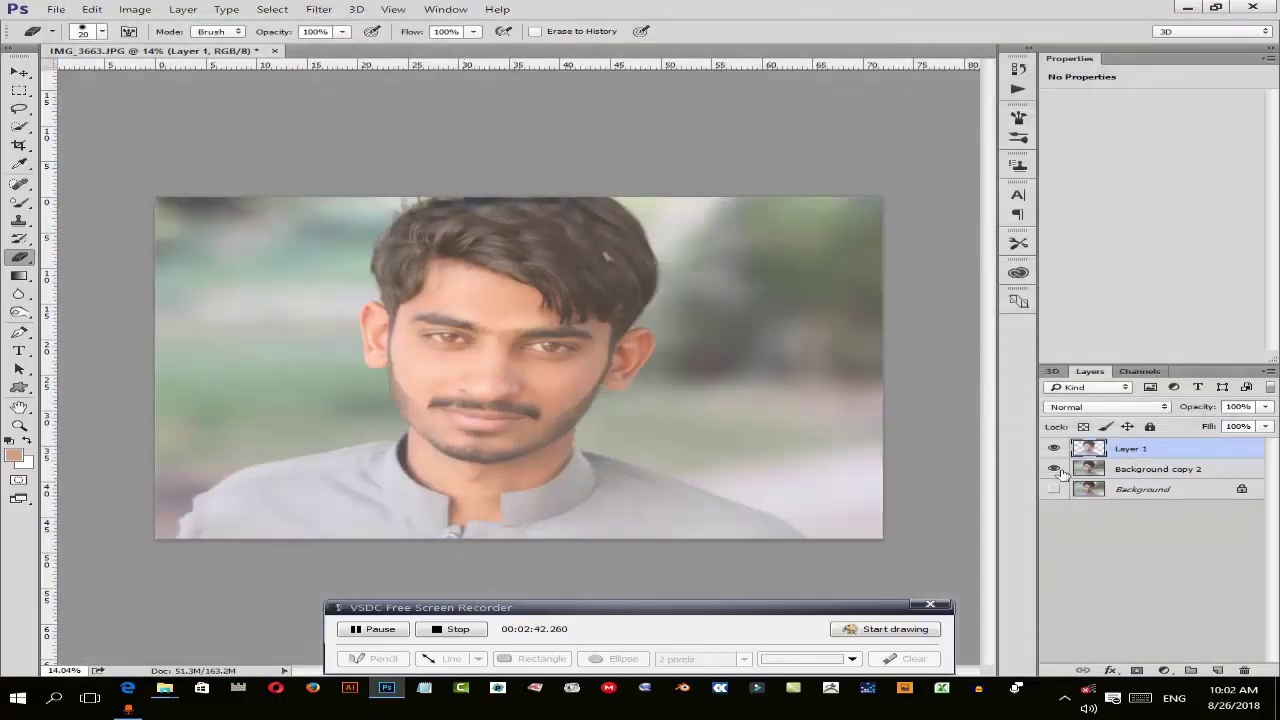
pyautogui.click(1160, 469)
pyautogui.click(319, 9)
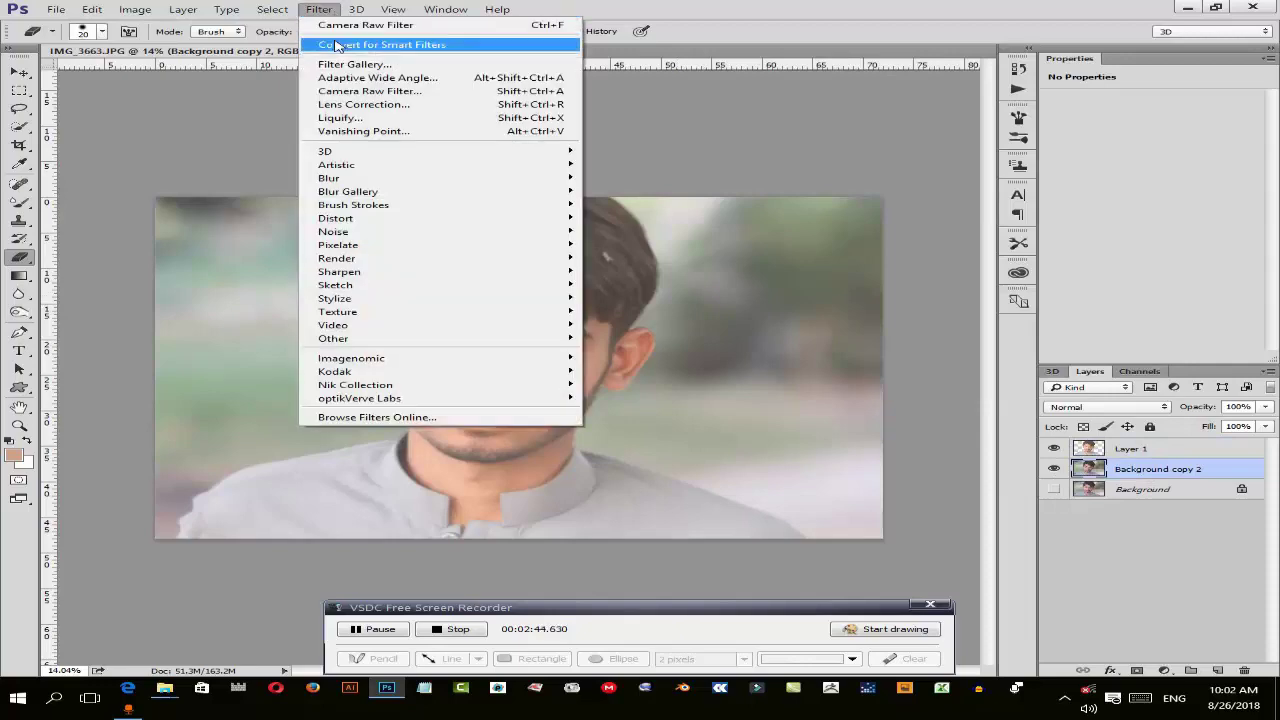
pyautogui.click(345, 91)
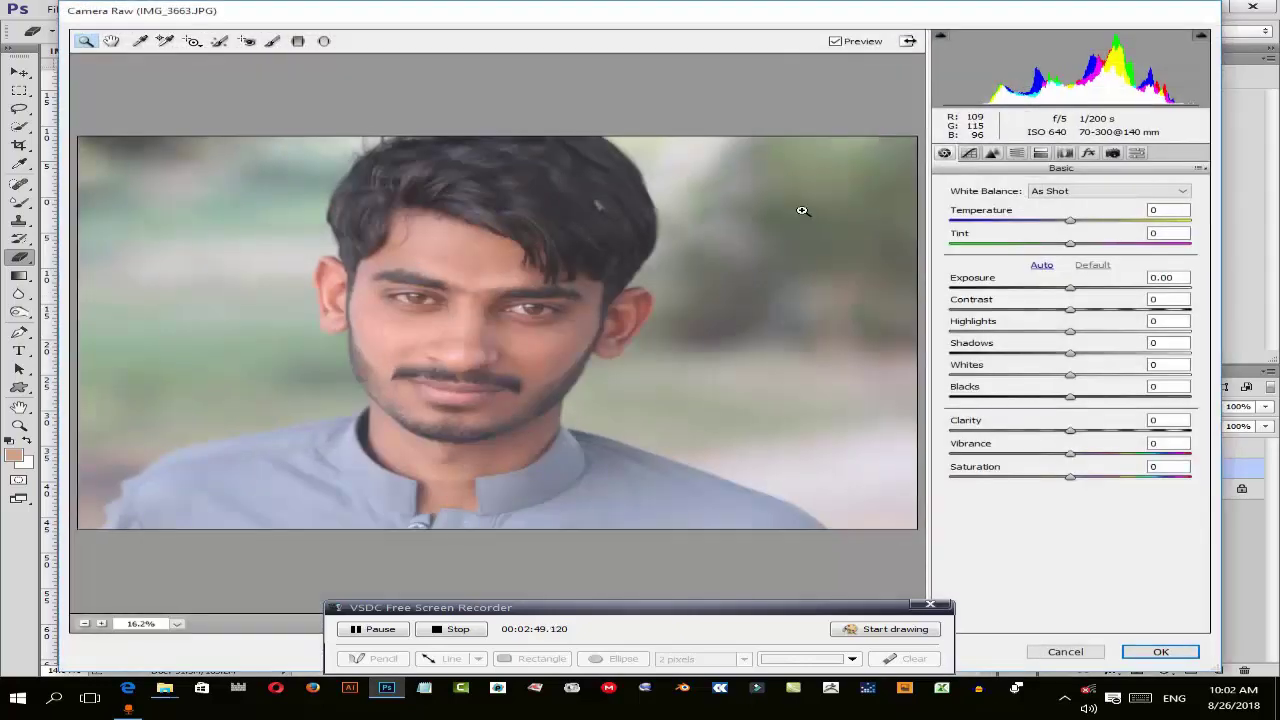
pyautogui.moveTo(1070, 221); pyautogui.dragTo(1096, 222)
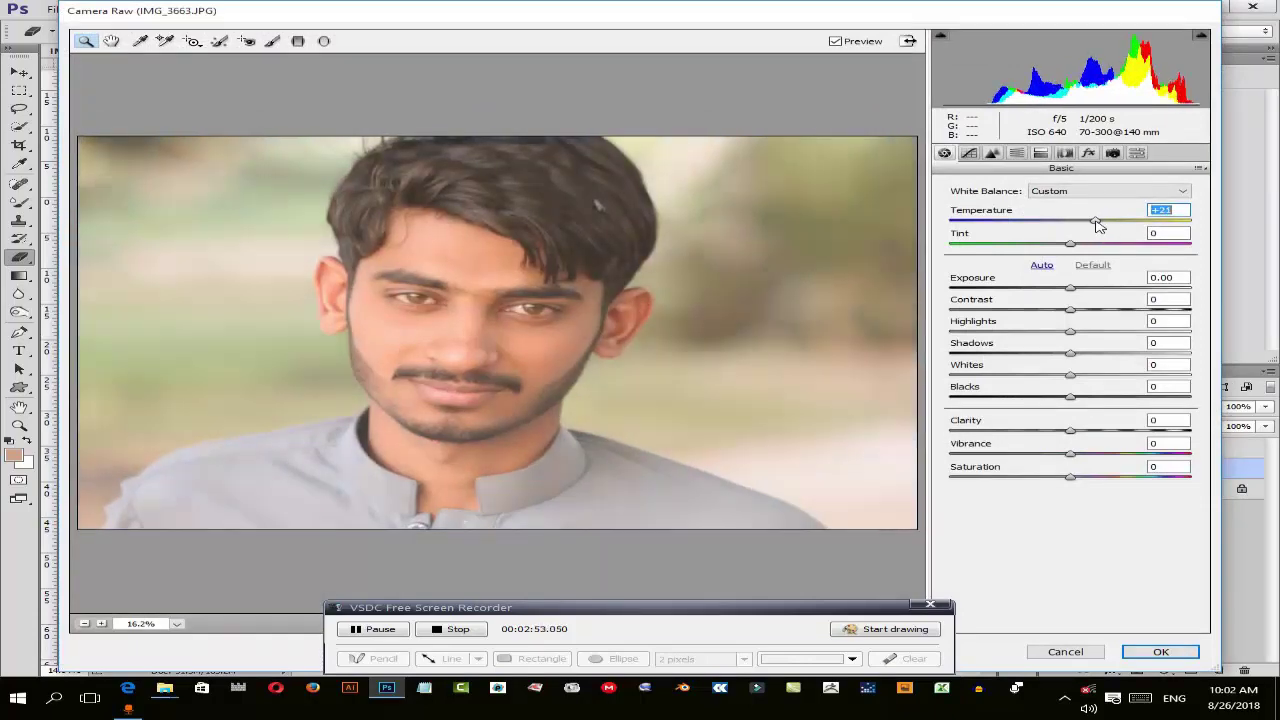
pyautogui.moveTo(1071, 288); pyautogui.dragTo(1060, 289)
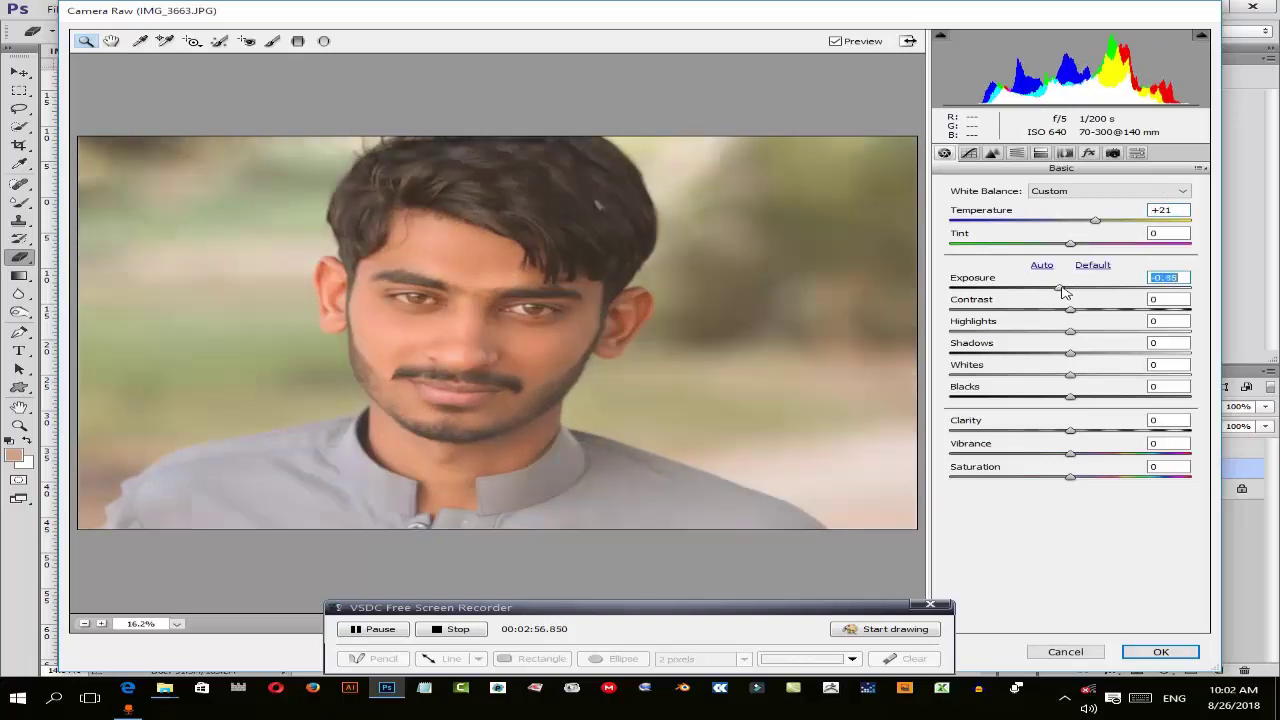
# - Shift the Greens and Yellows hues, warm Temperature further, and apply the filter
pyautogui.click(1016, 152)
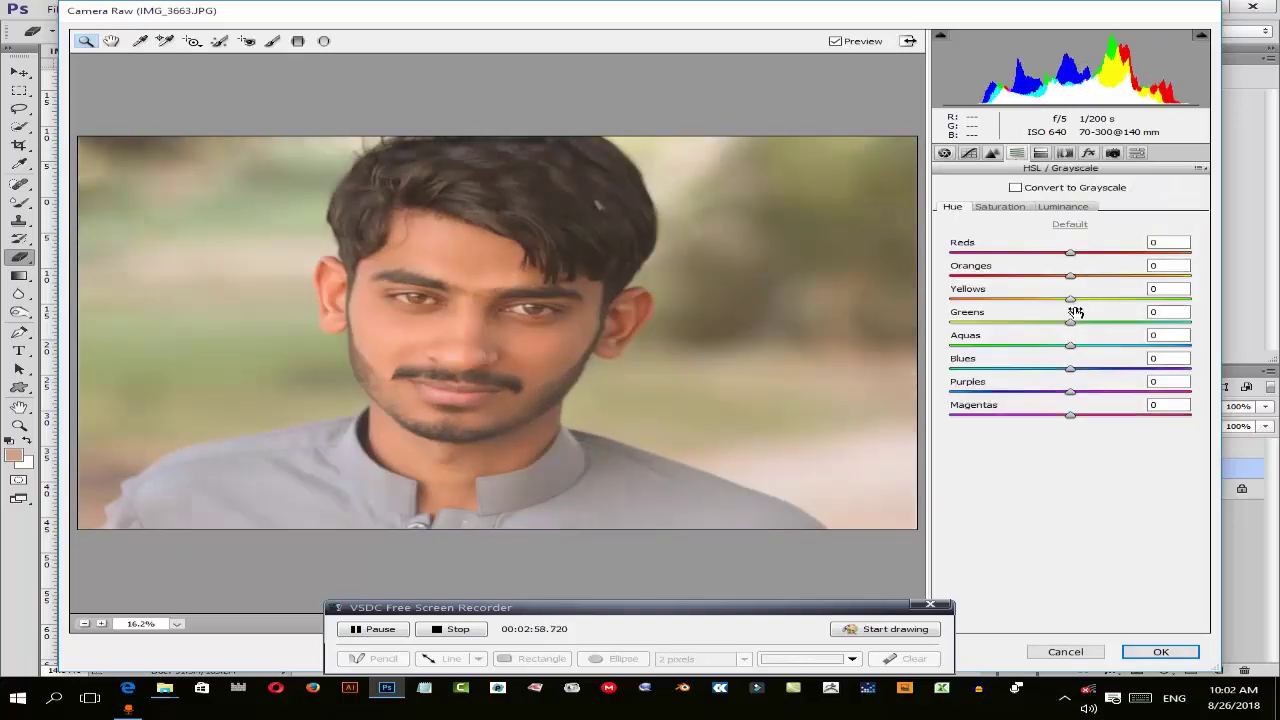
pyautogui.moveTo(1072, 321); pyautogui.dragTo(1114, 324)
pyautogui.moveTo(1112, 320)
pyautogui.mouseDown()
pyautogui.moveTo(1129, 321)
pyautogui.moveTo(1080, 300)
pyautogui.moveTo(1114, 302)
pyautogui.mouseUp()
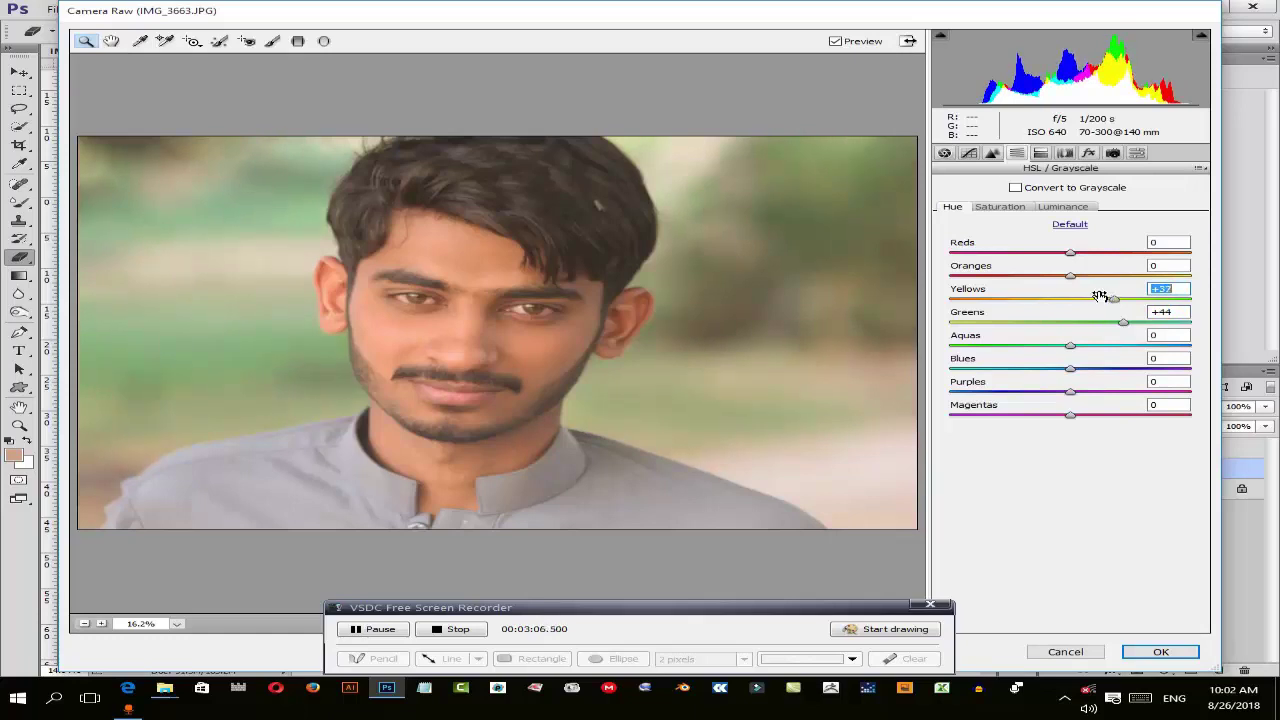
pyautogui.click(944, 152)
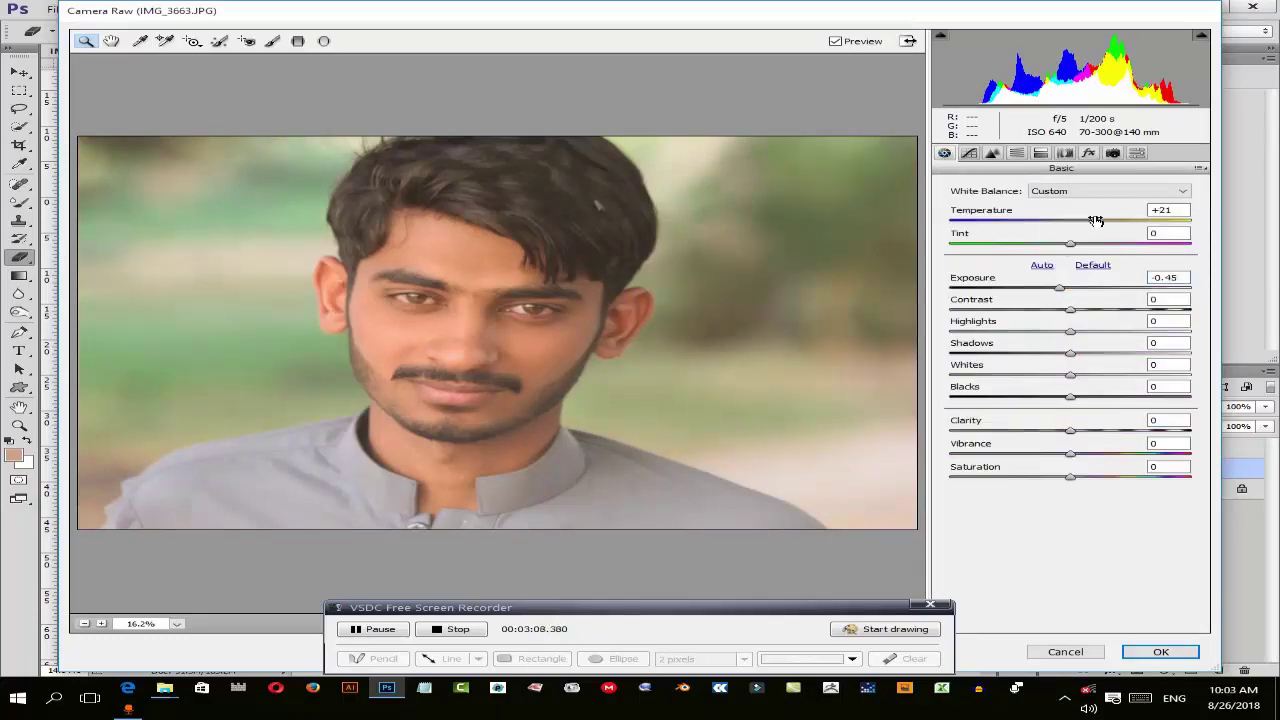
pyautogui.moveTo(1095, 219); pyautogui.dragTo(1122, 216)
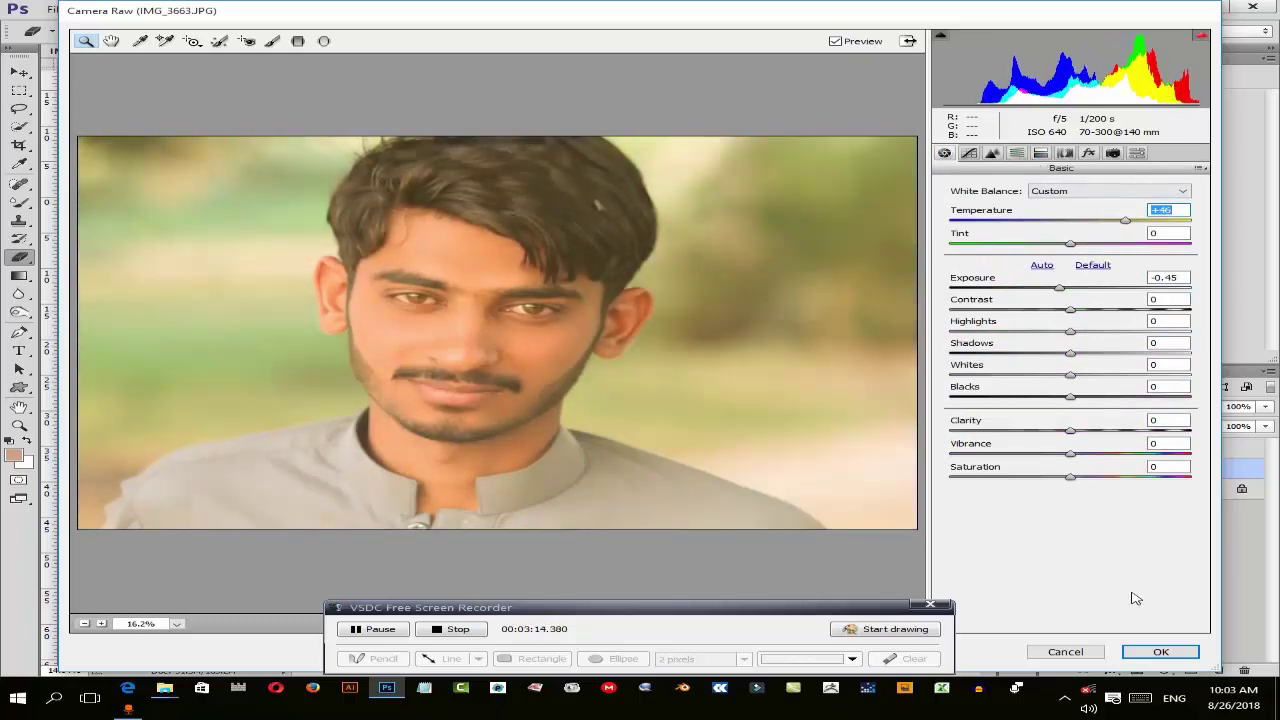
pyautogui.click(1142, 652)
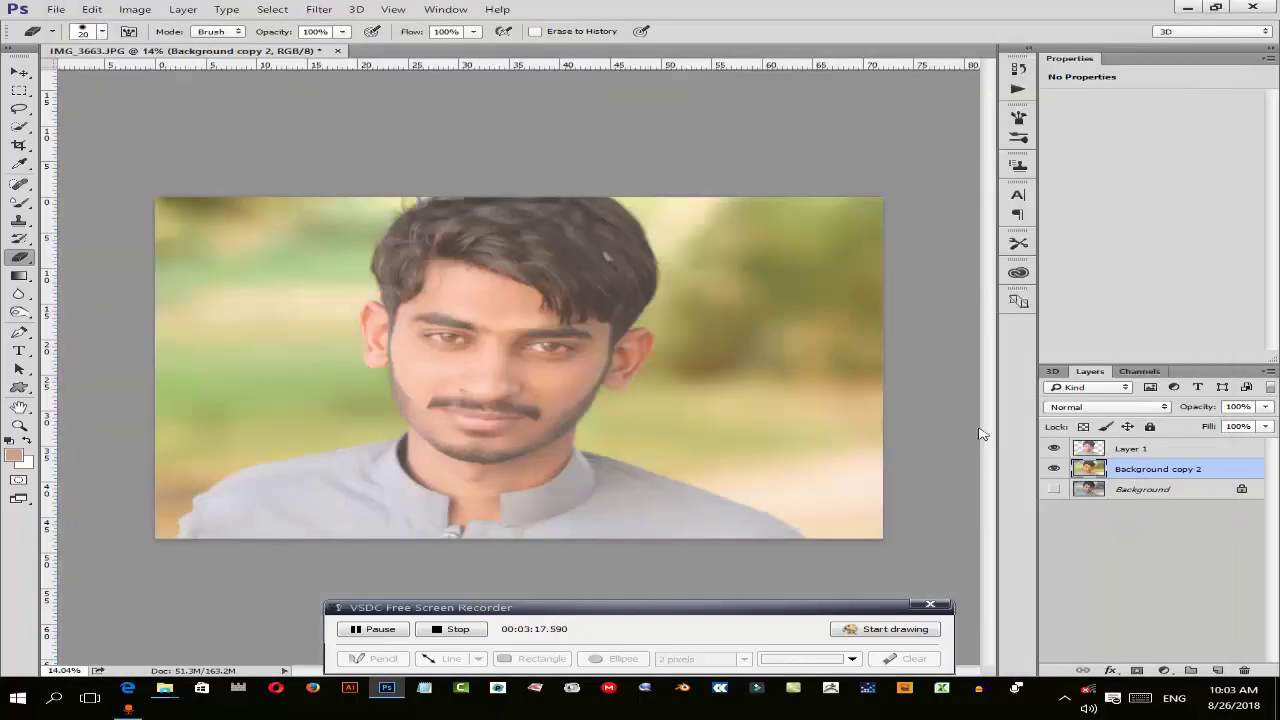
# - Reapply Camera Raw to the background, raising the Greens hue to about +43
pyautogui.click(320, 9)
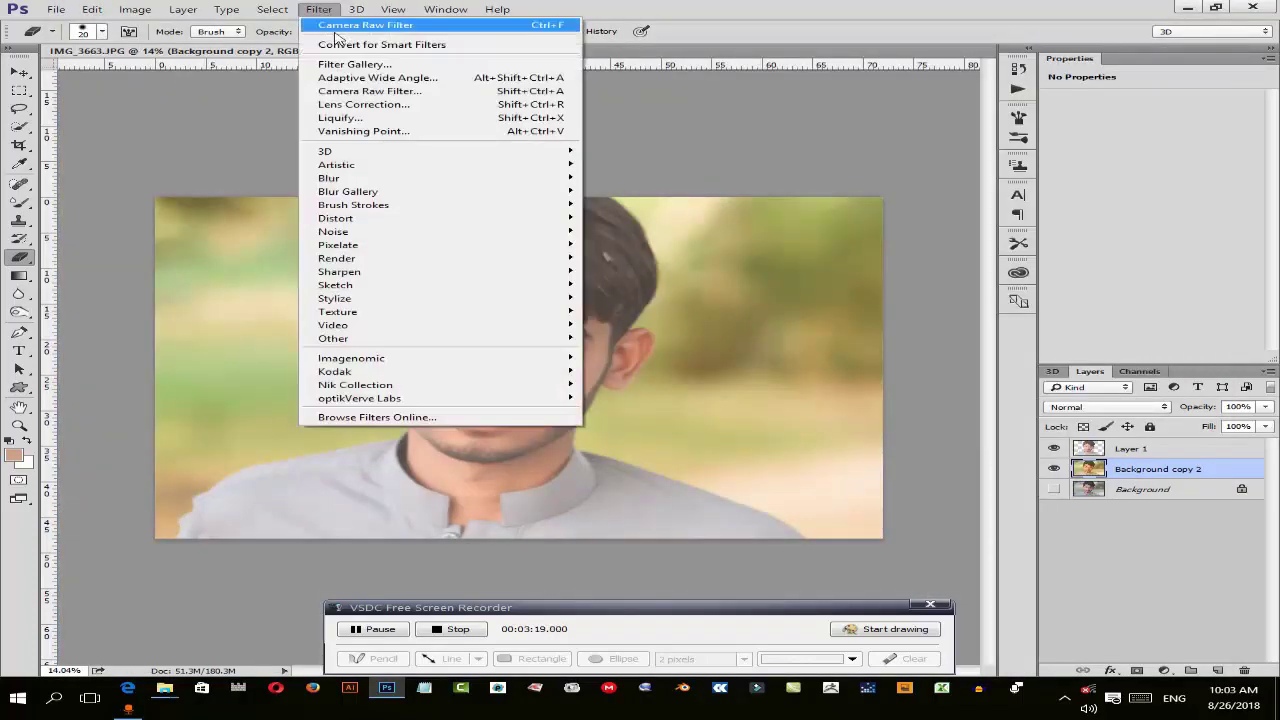
pyautogui.click(341, 89)
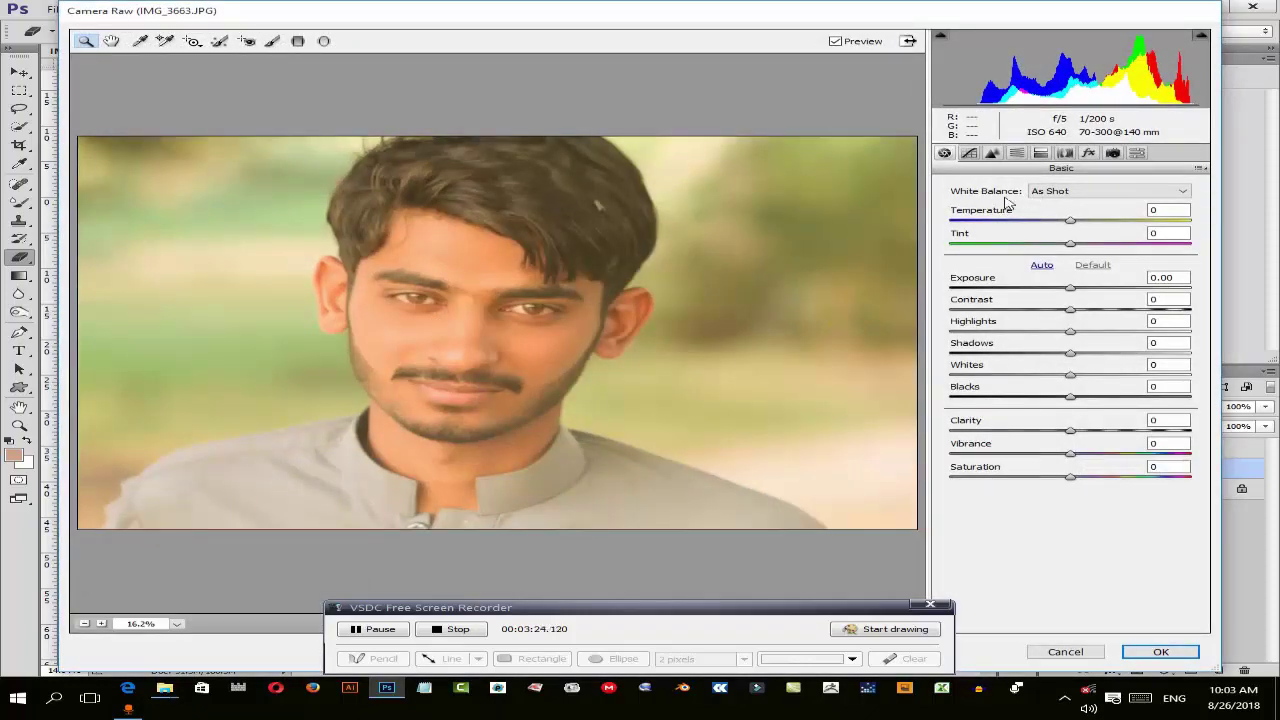
pyautogui.click(1040, 153)
pyautogui.click(1017, 153)
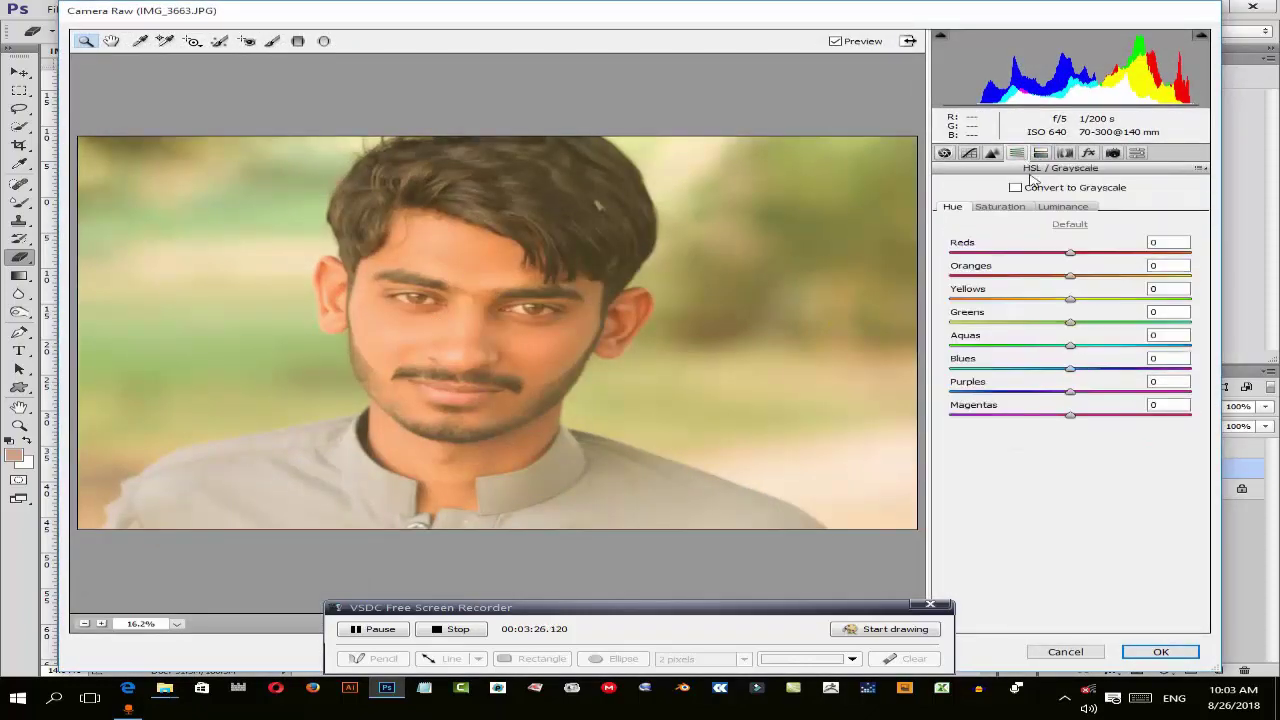
pyautogui.moveTo(1070, 321)
pyautogui.mouseDown()
pyautogui.moveTo(1122, 322)
pyautogui.moveTo(1093, 299)
pyautogui.mouseUp()
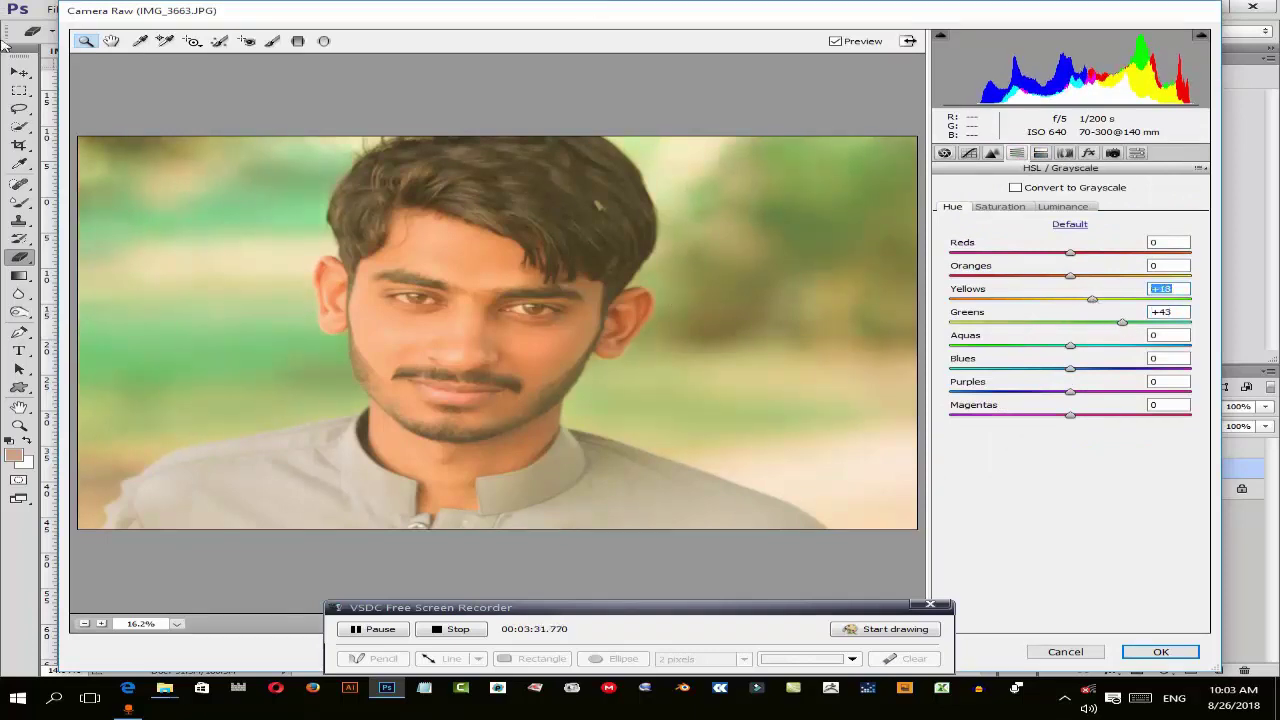
pyautogui.click(1160, 651)
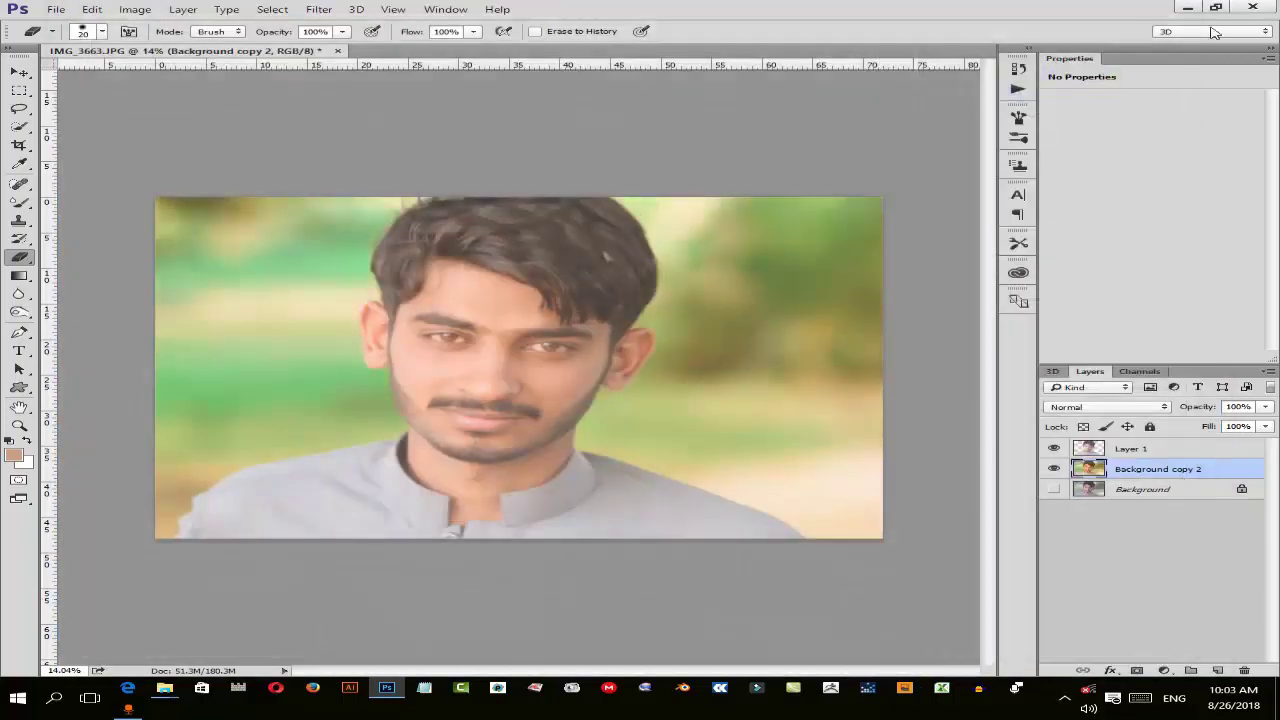
# - Apply Camera Raw to Layer 1: Temperature +7, Exposure -0.20, Contrast +11, Highlights +13, Shadows slightly lifted
pyautogui.click(1115, 450)
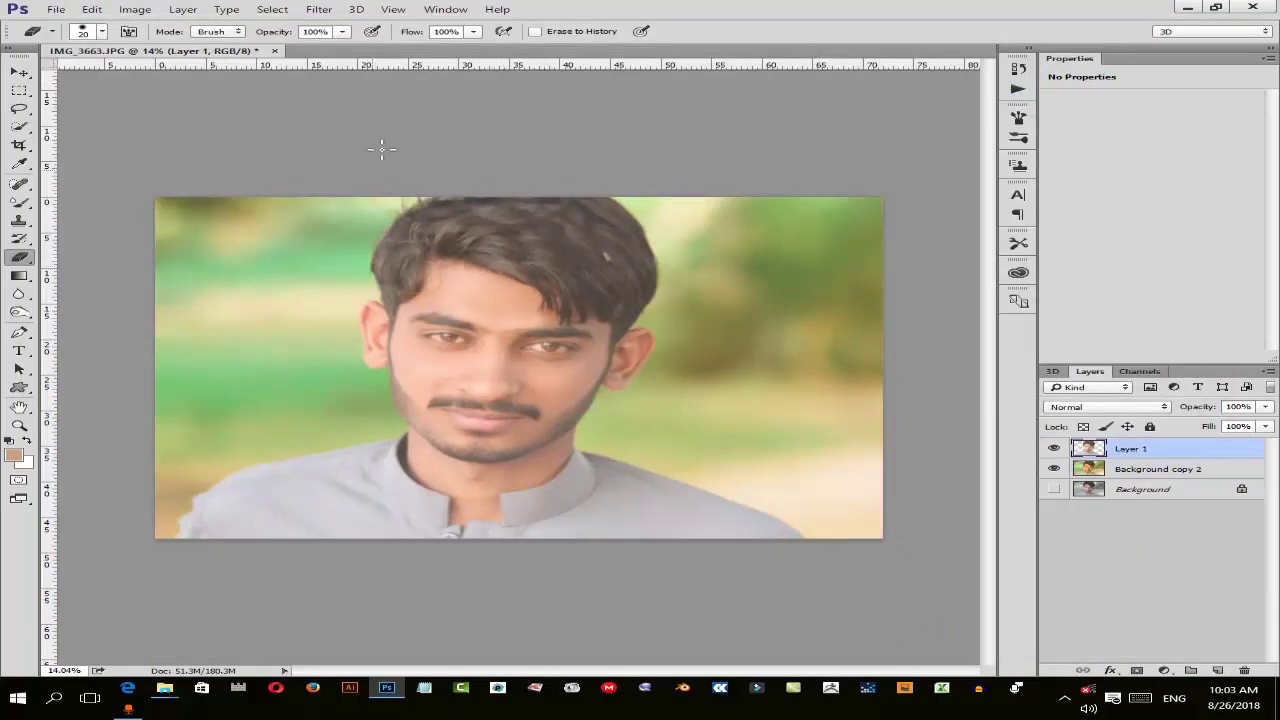
pyautogui.click(318, 12)
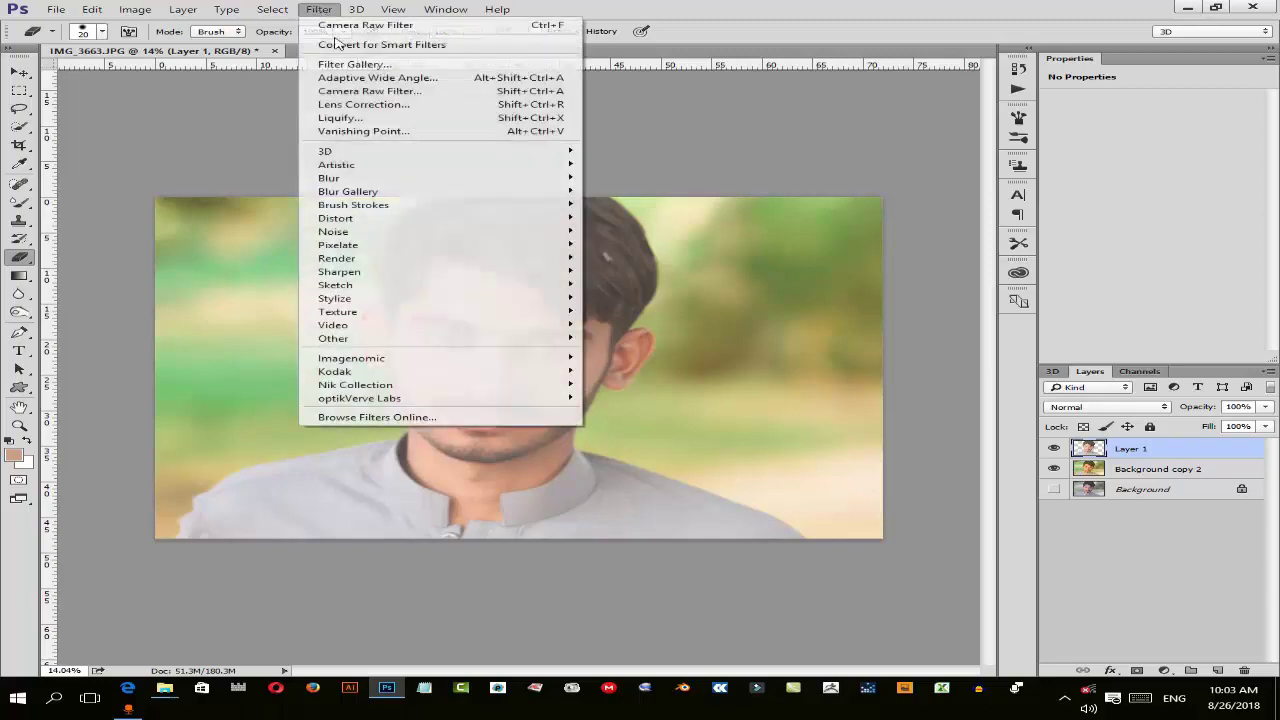
pyautogui.click(352, 88)
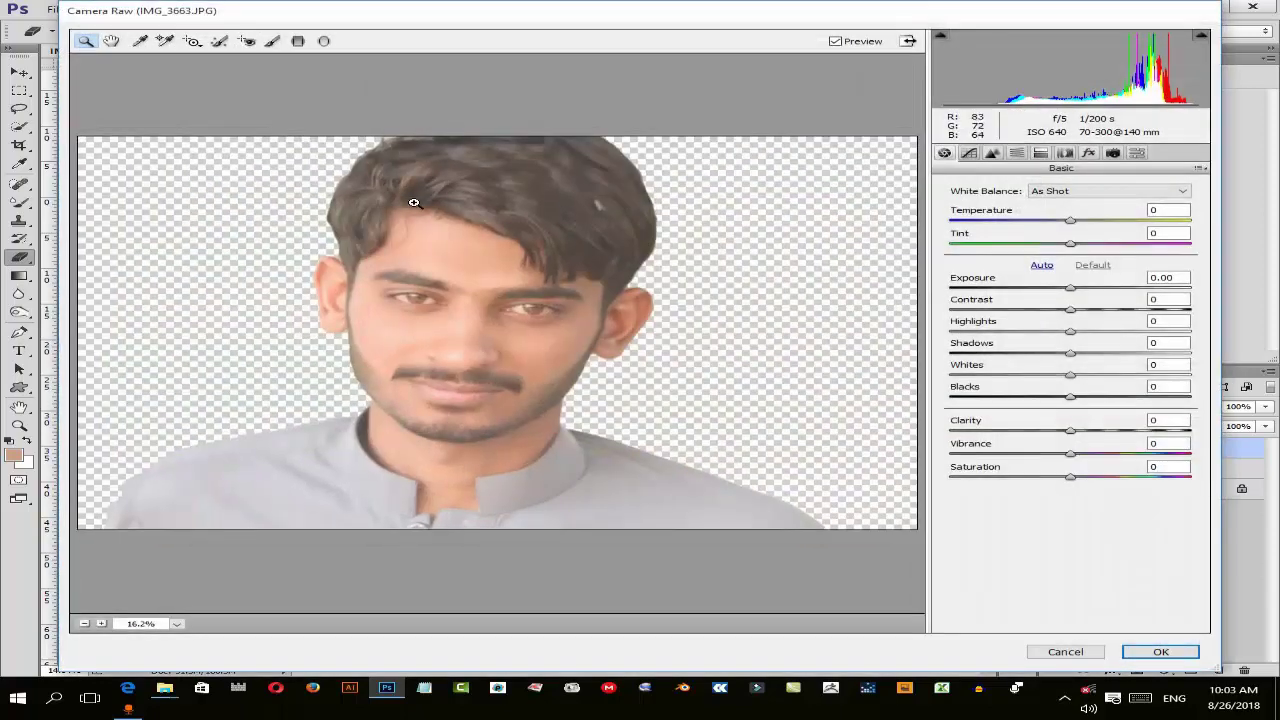
pyautogui.click(1071, 221)
pyautogui.moveTo(1071, 221); pyautogui.dragTo(1080, 222)
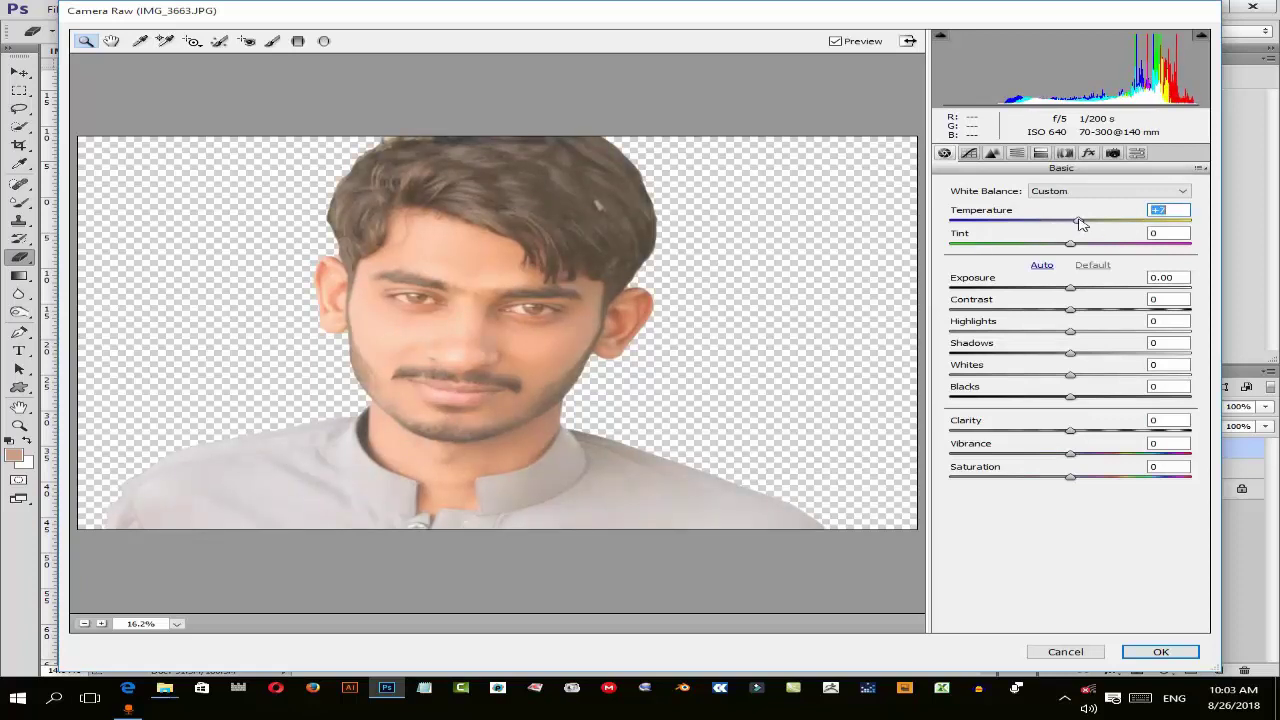
pyautogui.moveTo(1071, 288); pyautogui.dragTo(1066, 290)
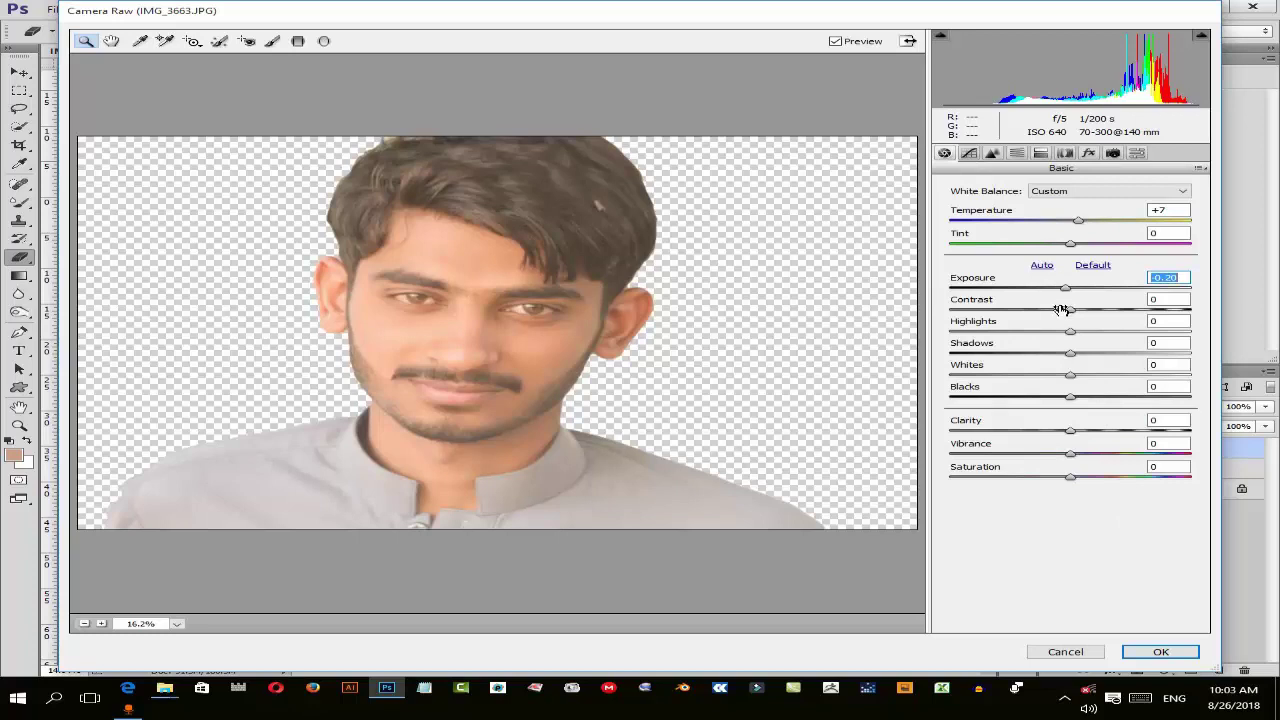
pyautogui.moveTo(1070, 309); pyautogui.dragTo(1085, 312)
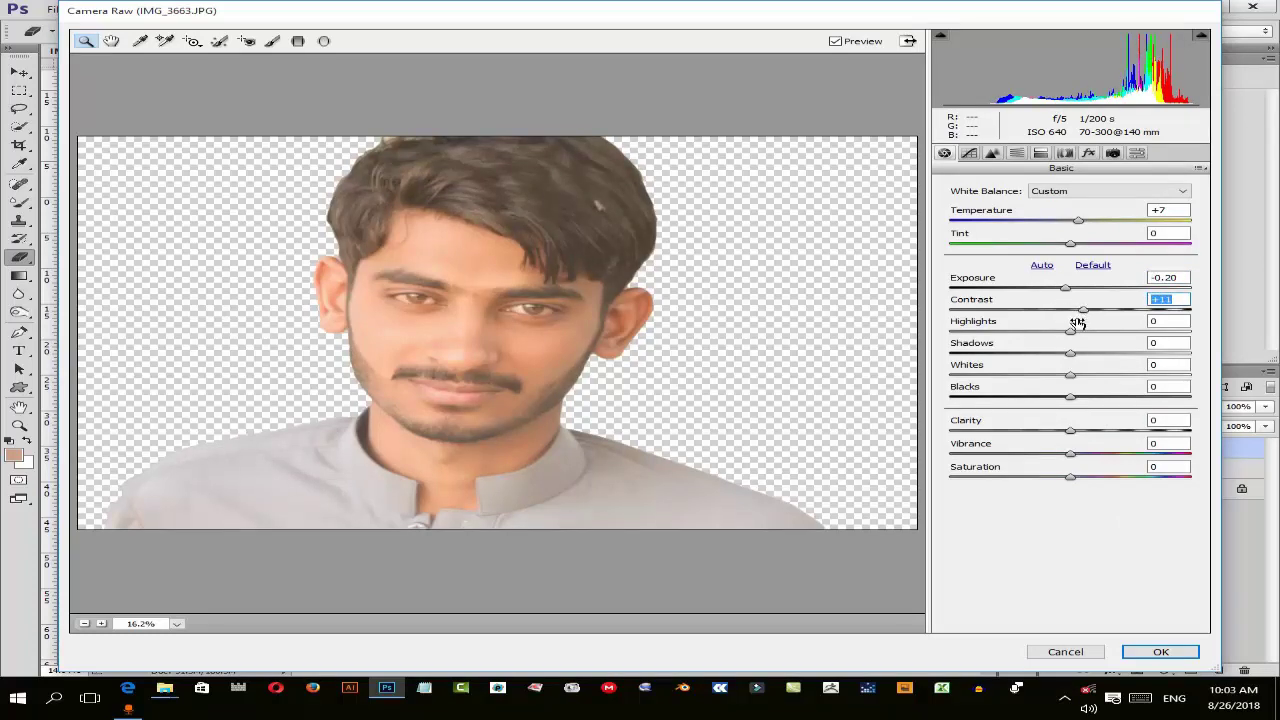
pyautogui.moveTo(1072, 332); pyautogui.dragTo(1087, 337)
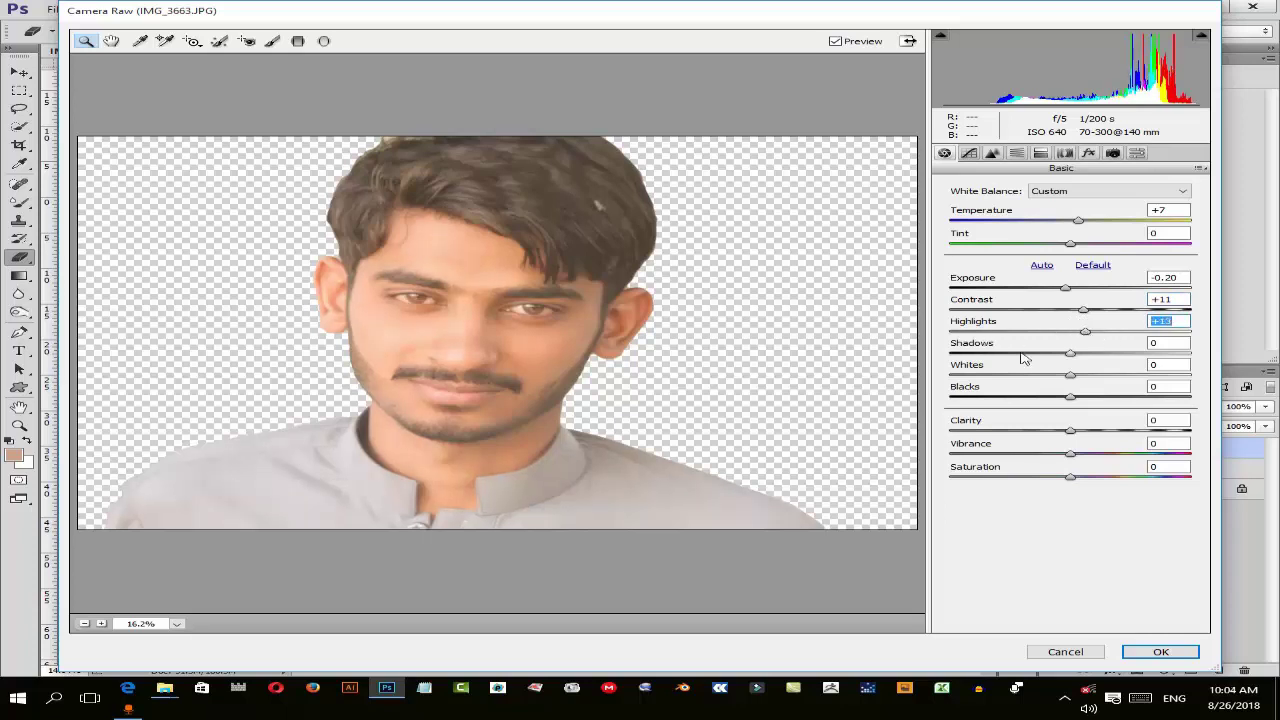
pyautogui.moveTo(1072, 355); pyautogui.dragTo(1090, 358)
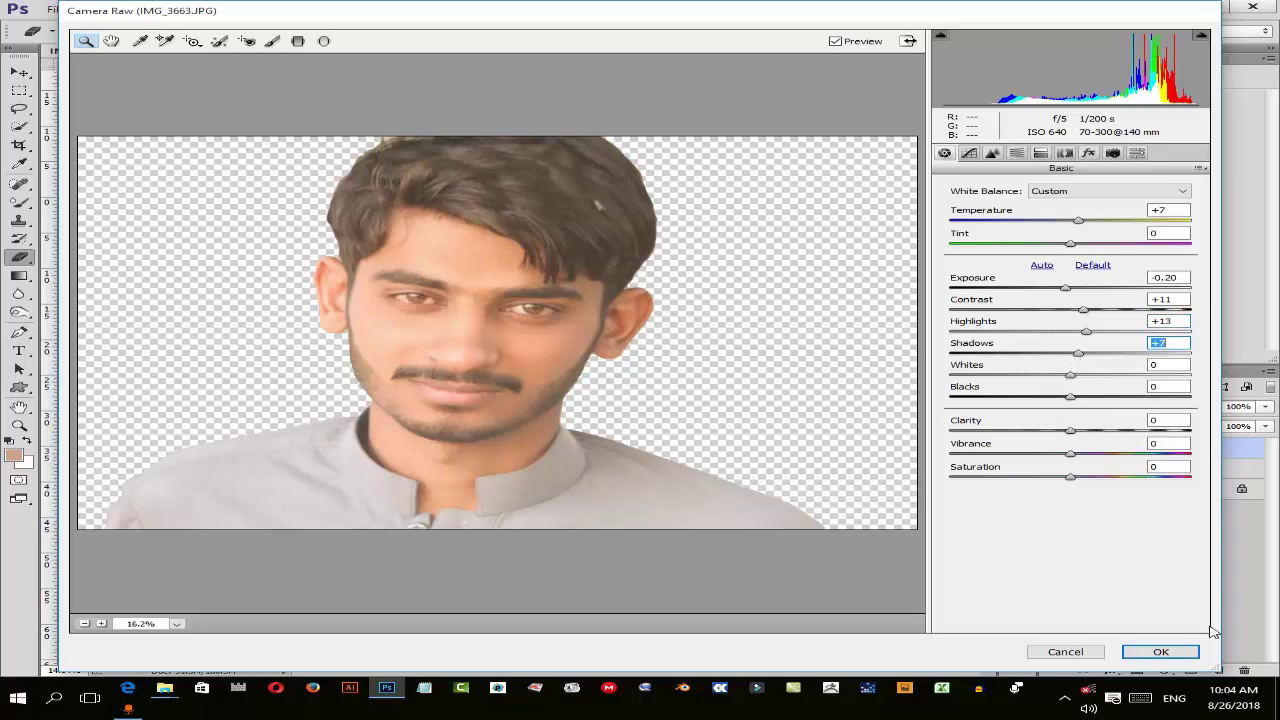
pyautogui.click(1190, 651)
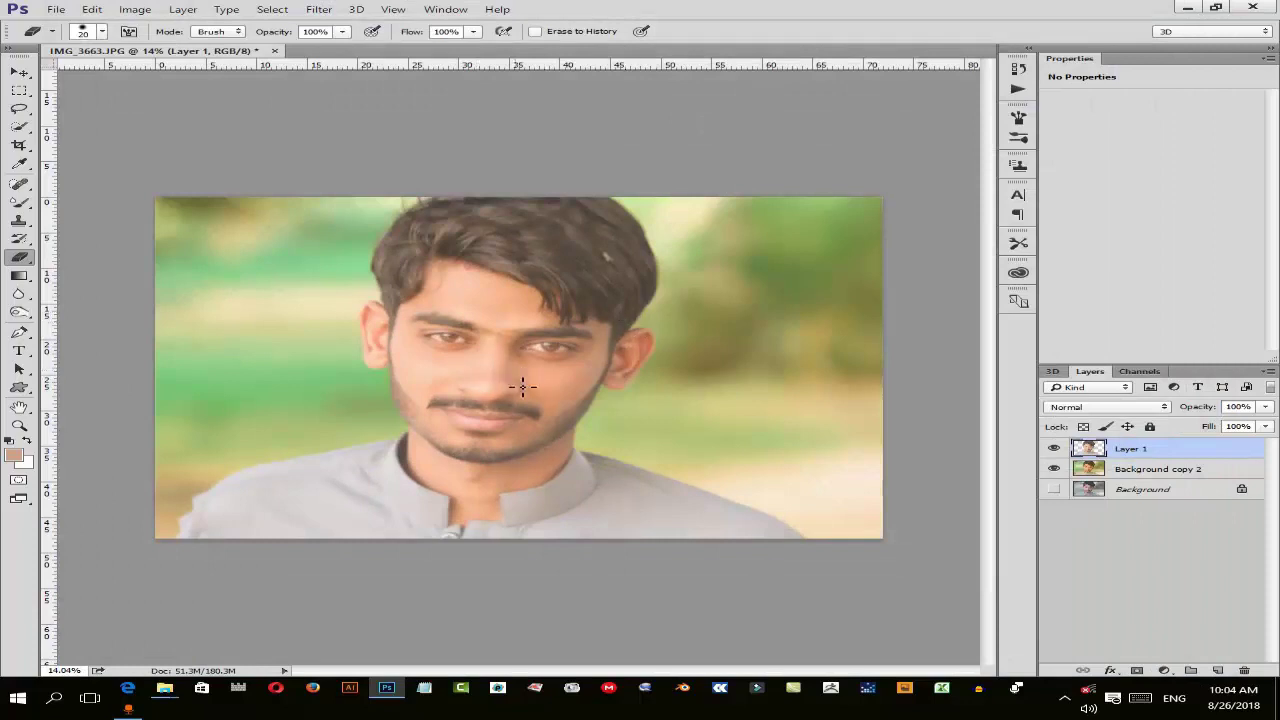
# - Lift the portrait's midtones slightly with a Curves point
pyautogui.click(128, 9)
pyautogui.moveTo(164, 45)
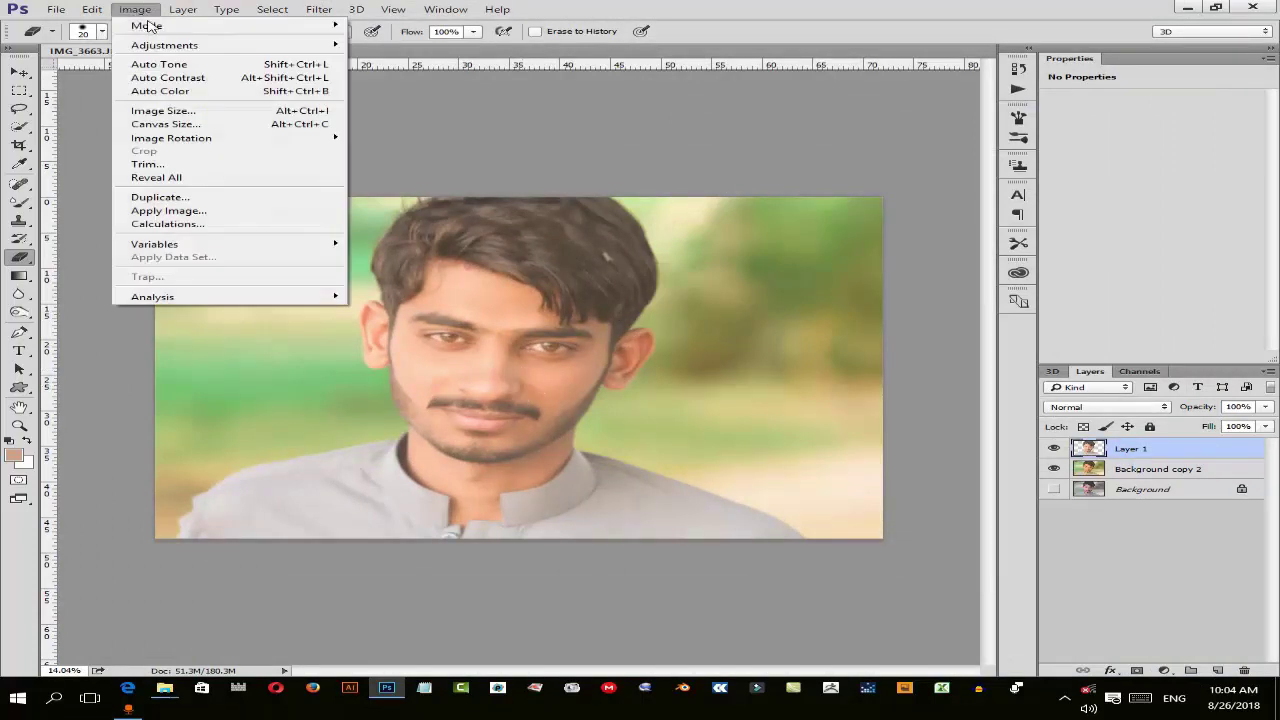
pyautogui.click(405, 78)
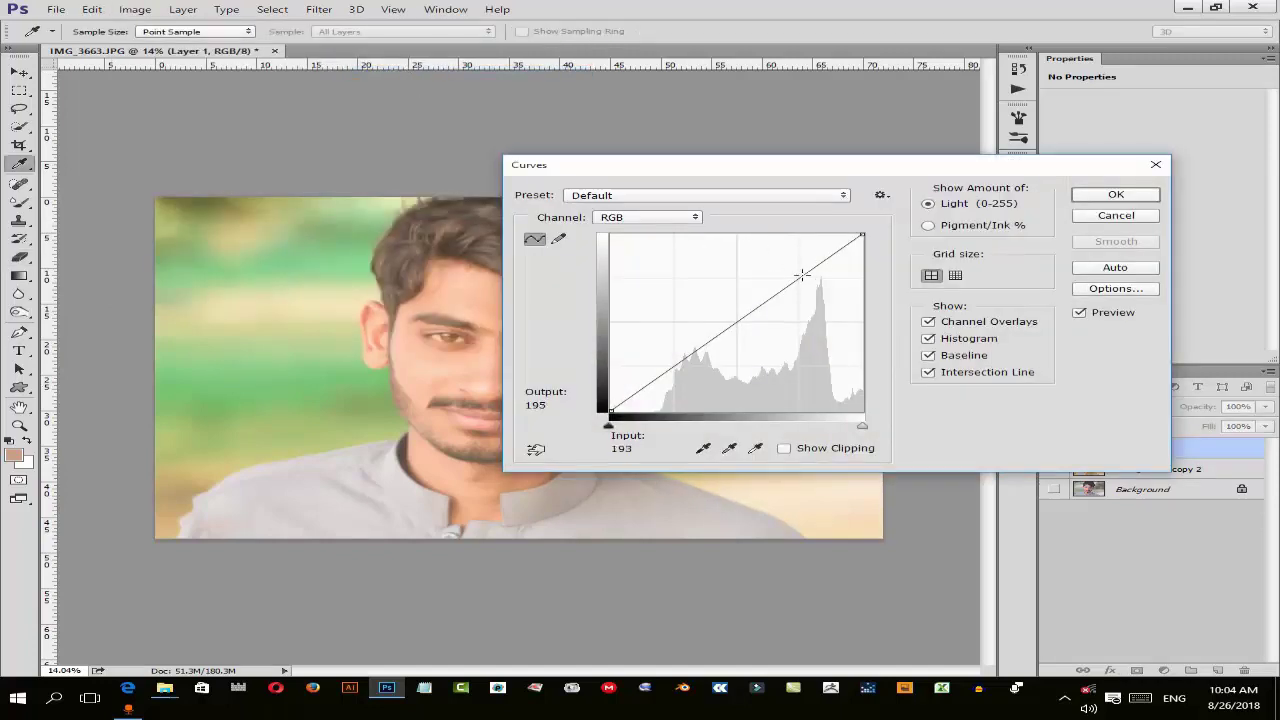
pyautogui.moveTo(796, 281); pyautogui.dragTo(799, 275)
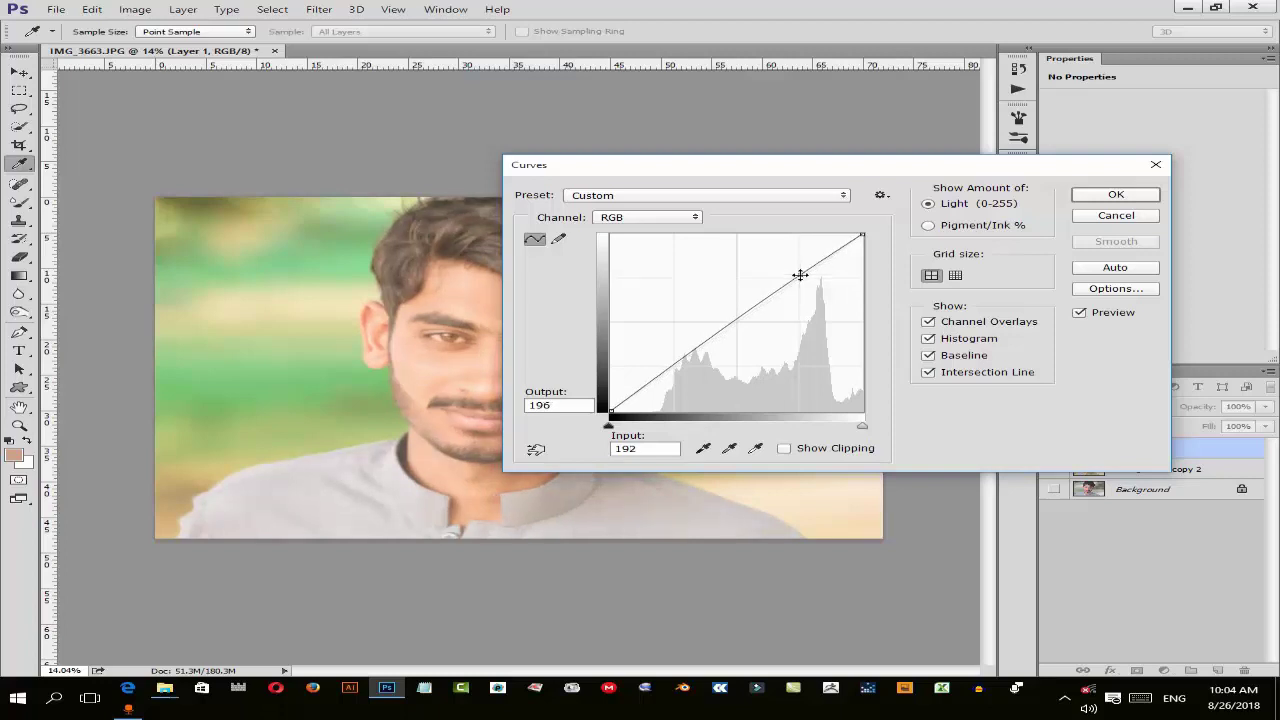
pyautogui.click(1116, 194)
# - Open the Image adjustments menu and dismiss it without changes
pyautogui.press('e')
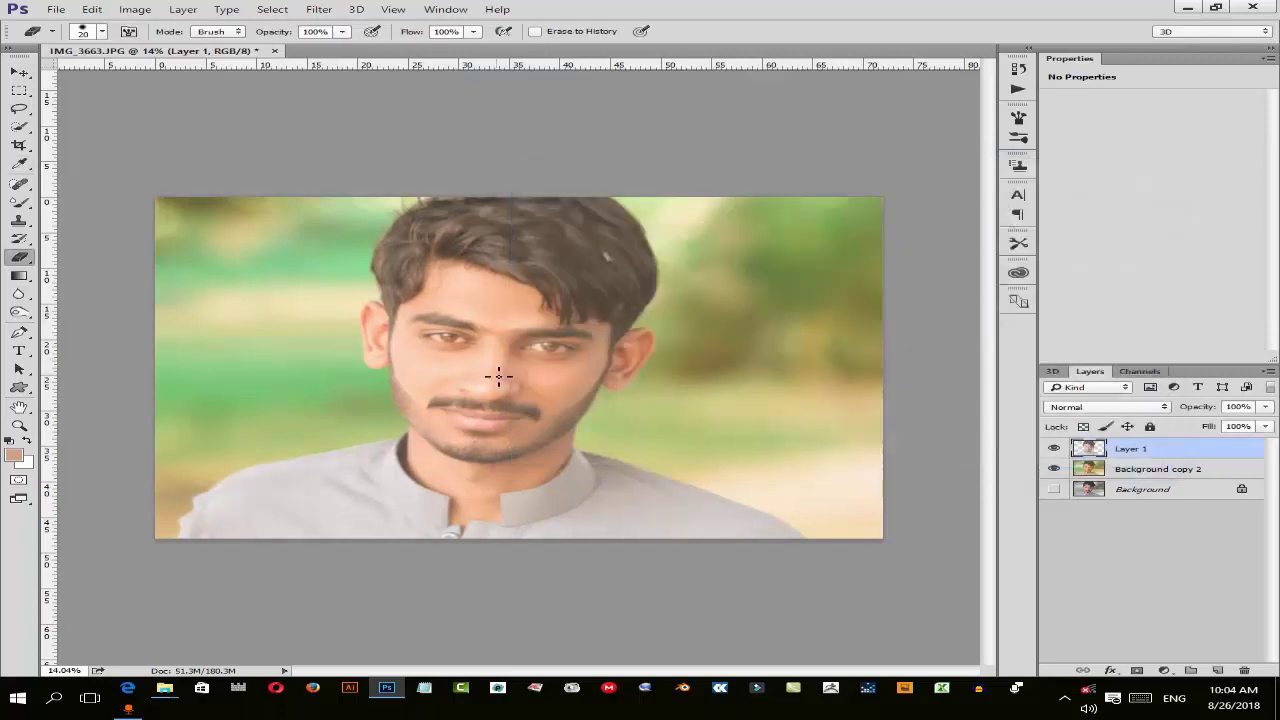
pyautogui.click(137, 10)
pyautogui.moveTo(165, 45)
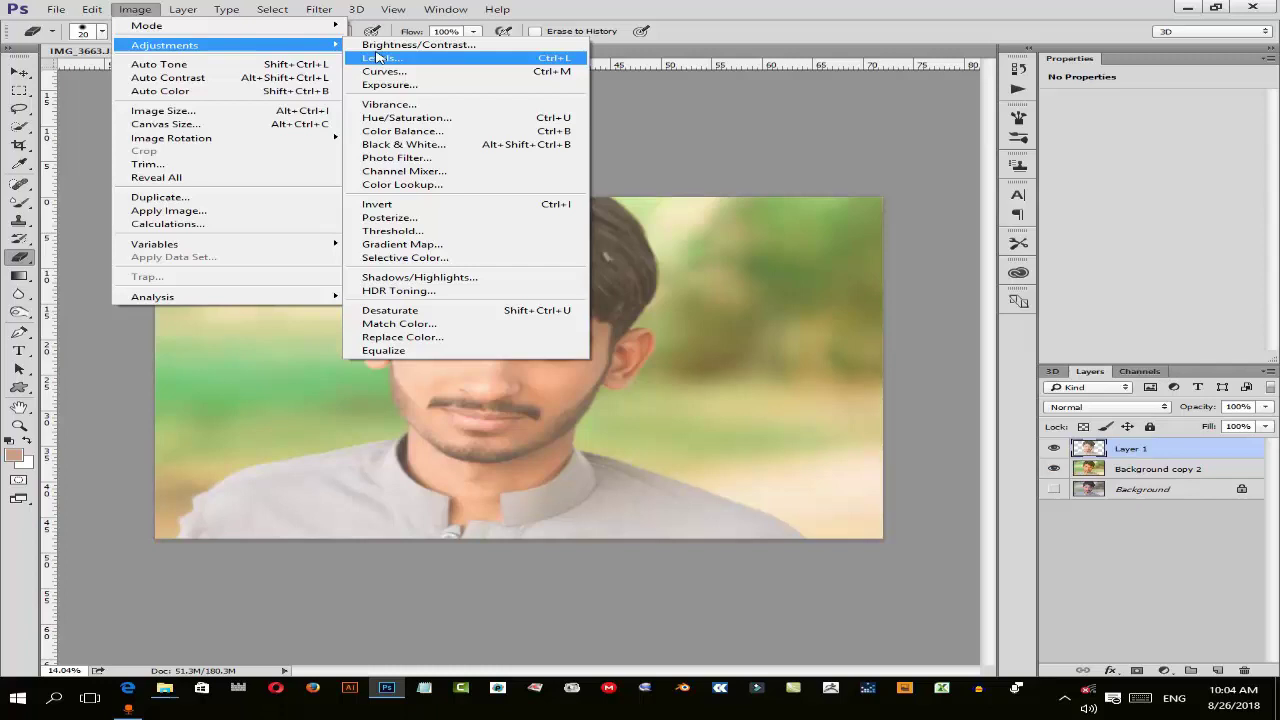
pyautogui.press('Escape')
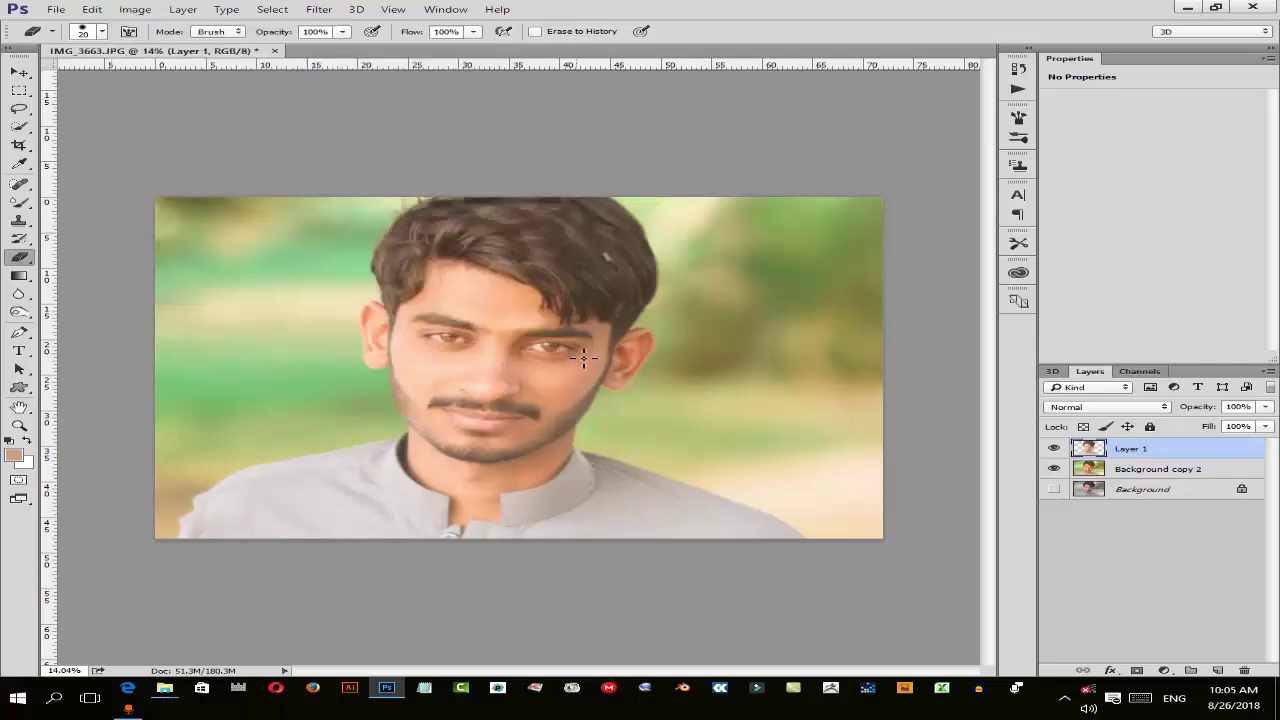
# - Select the Mixer Brush tool from the brush group
pyautogui.click(18, 203)
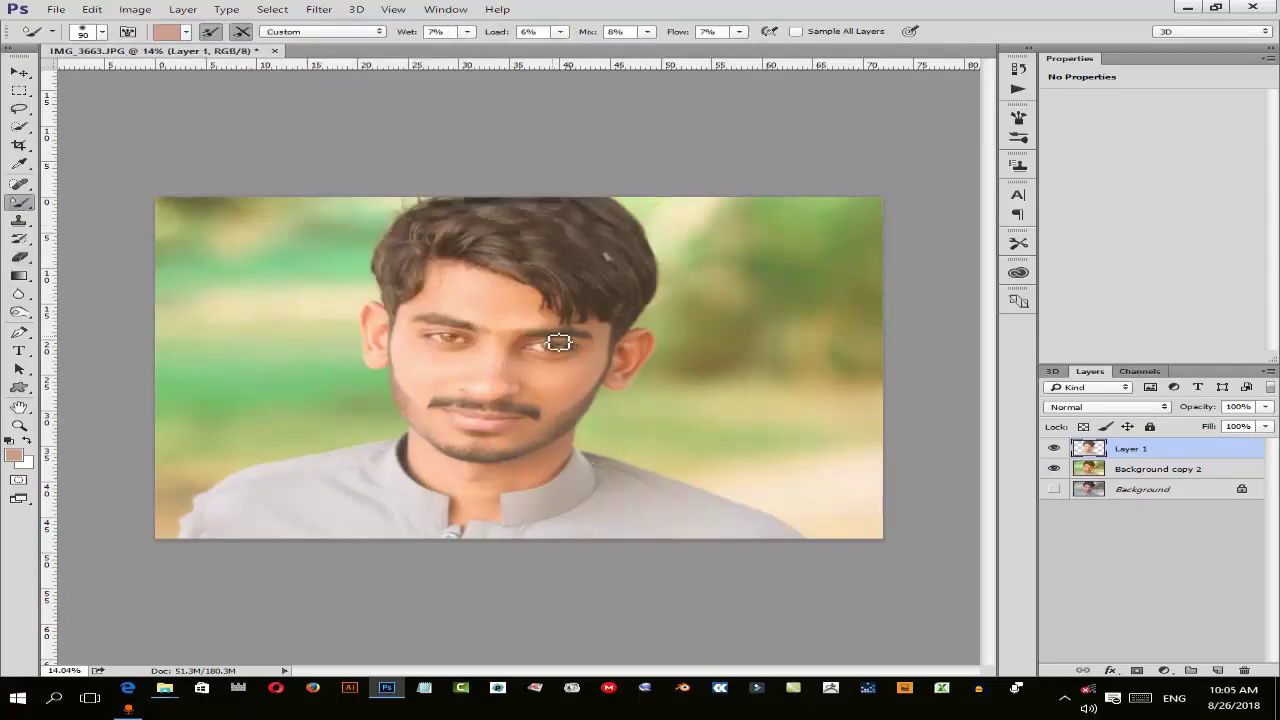
pyautogui.rightClick(14, 210)
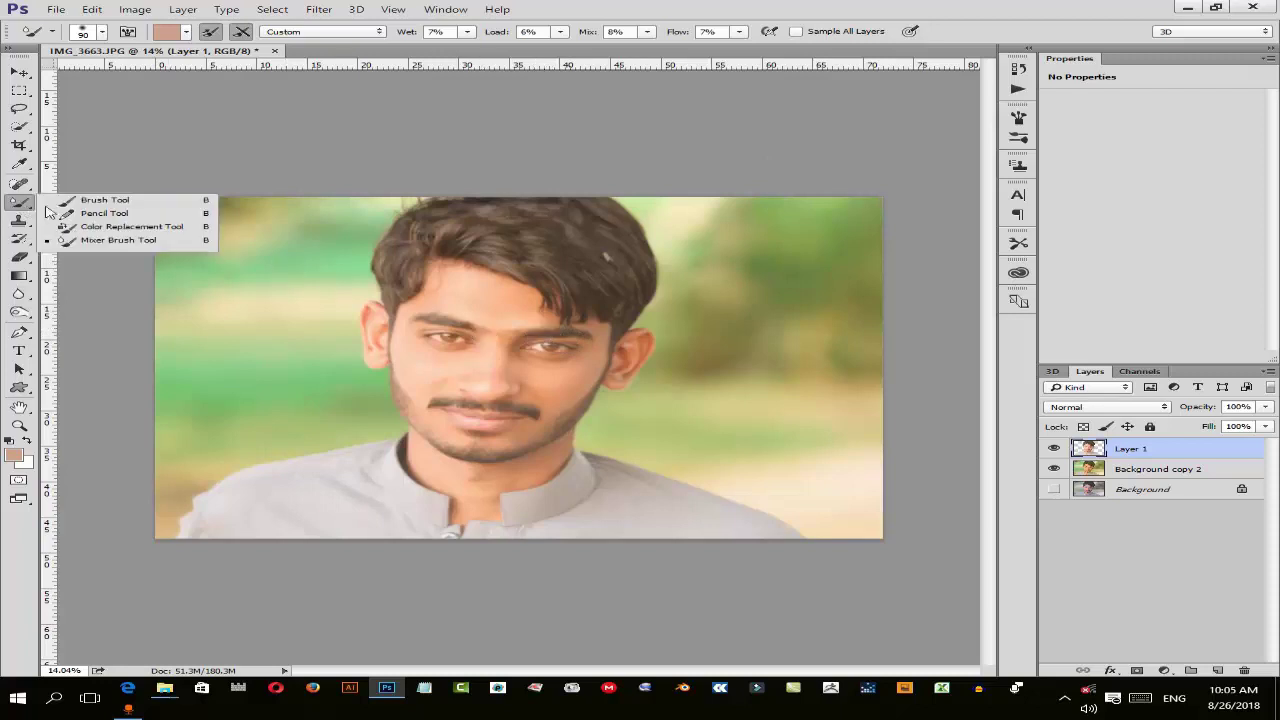
pyautogui.click(107, 241)
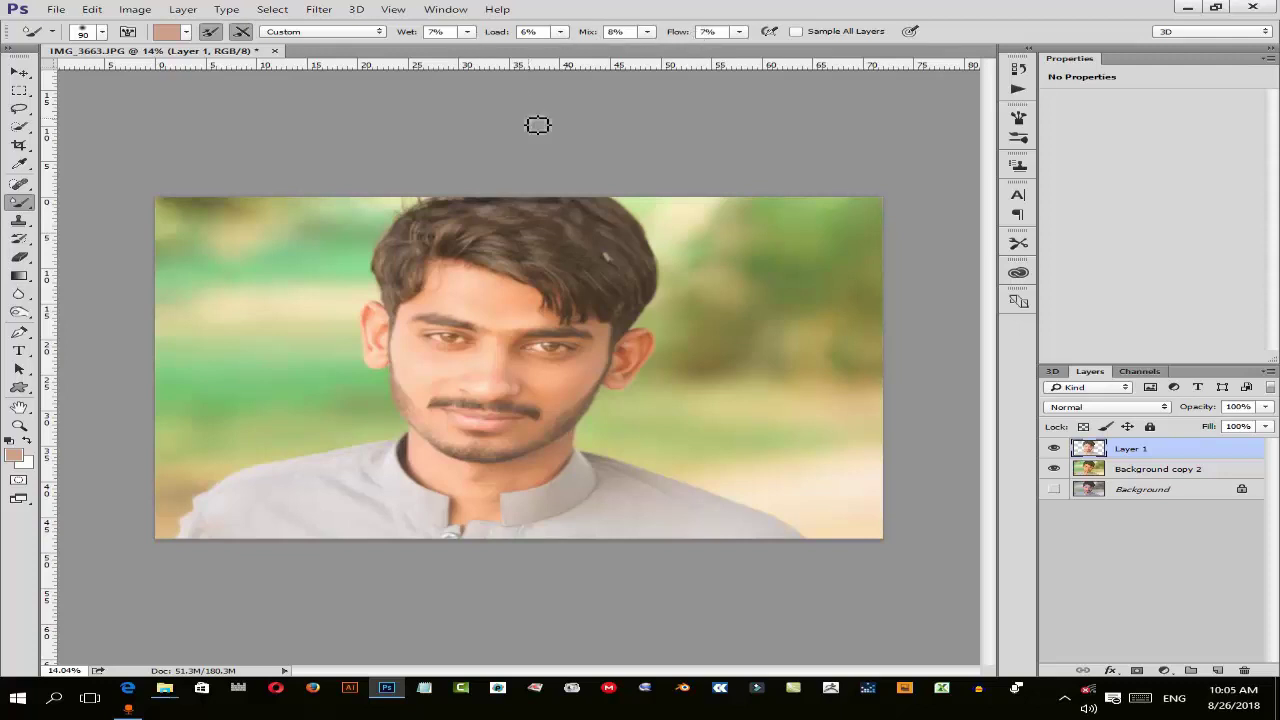
# - Sample a lighter peach skin tone from the forehead and enlarge the brush to 300
pyautogui.scroll(1, 579, 229)
pyautogui.scroll(6, 579, 229)
pyautogui.scroll(4, 523, 266)
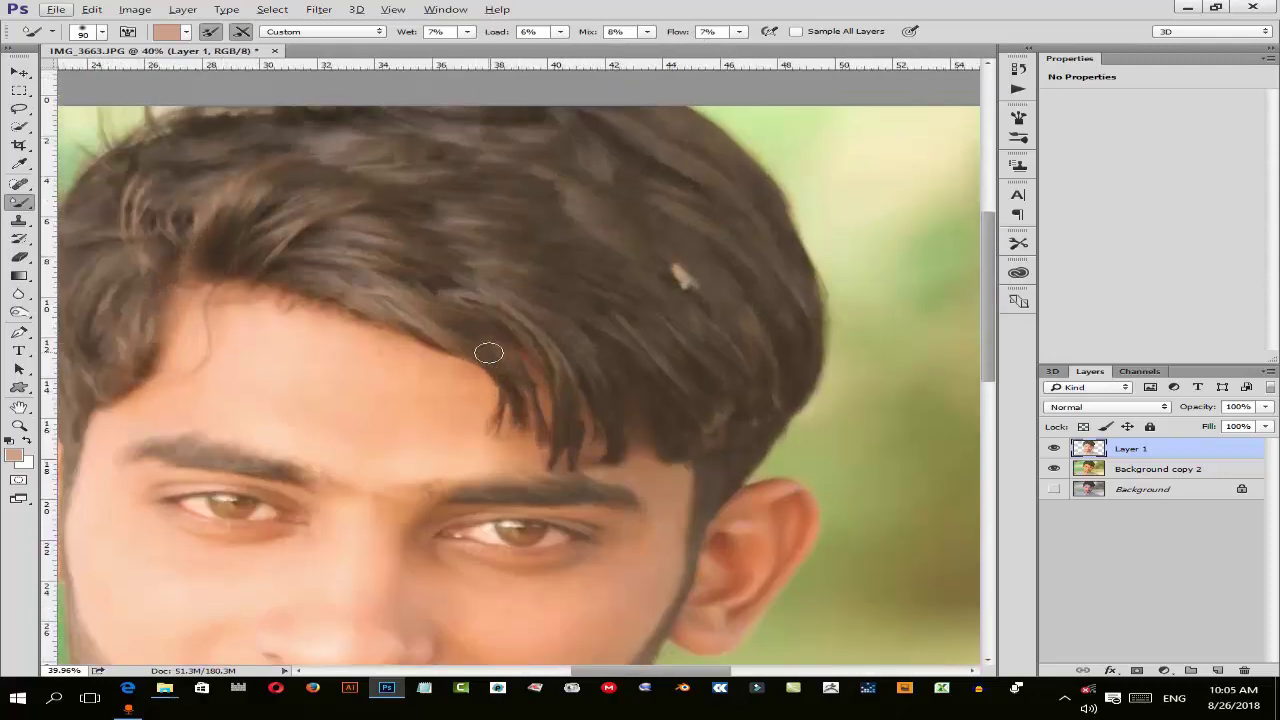
pyautogui.scroll(-2, 466, 323)
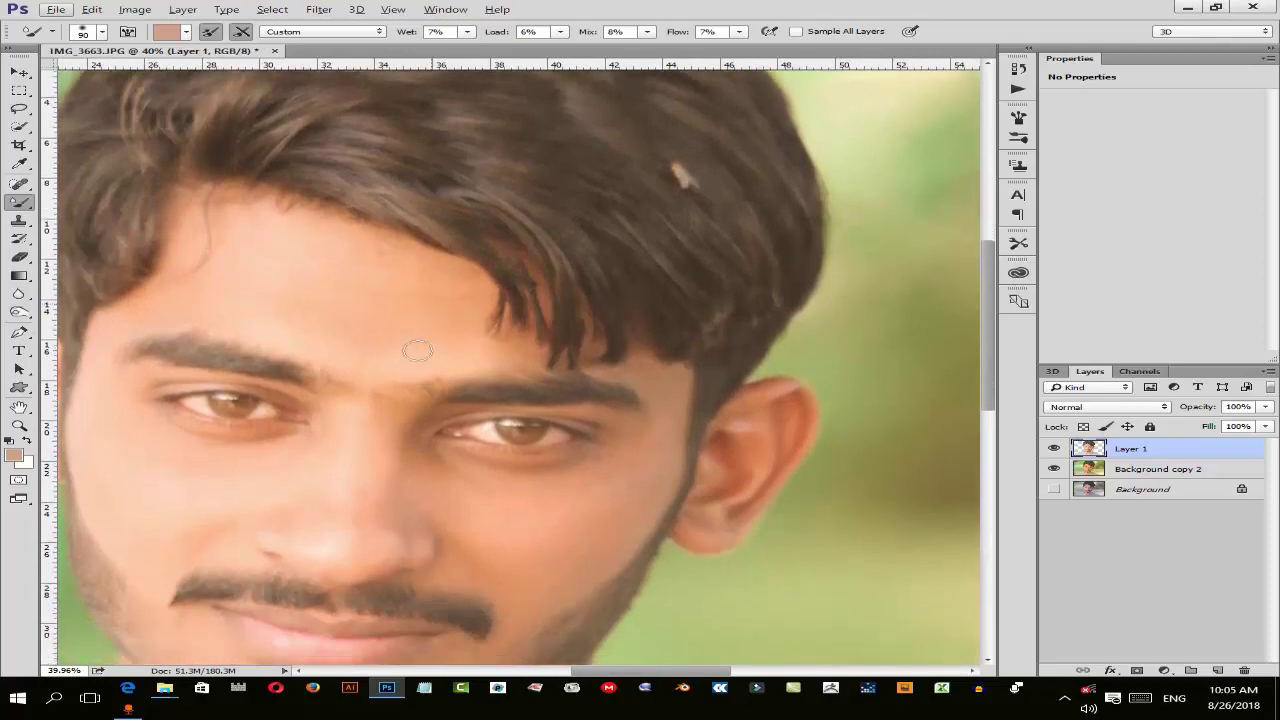
pyautogui.scroll(-3, 441, 327)
pyautogui.scroll(1, 430, 300)
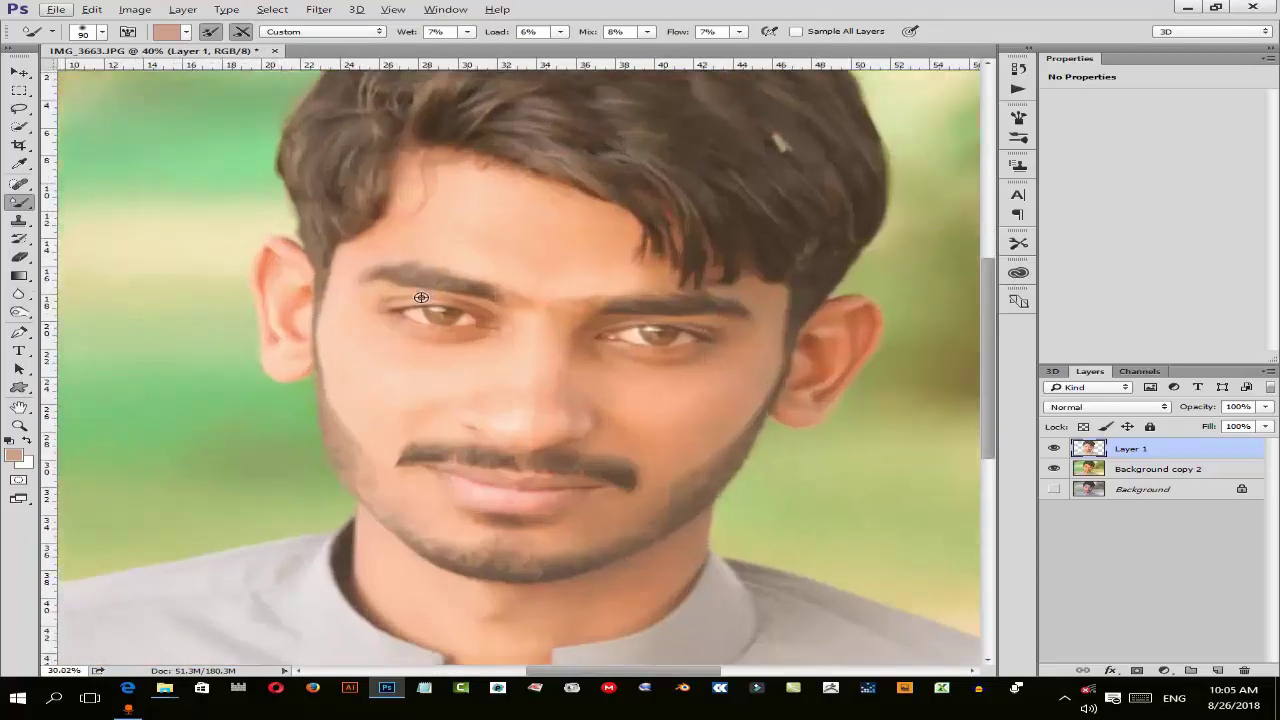
pyautogui.scroll(1, 568, 223)
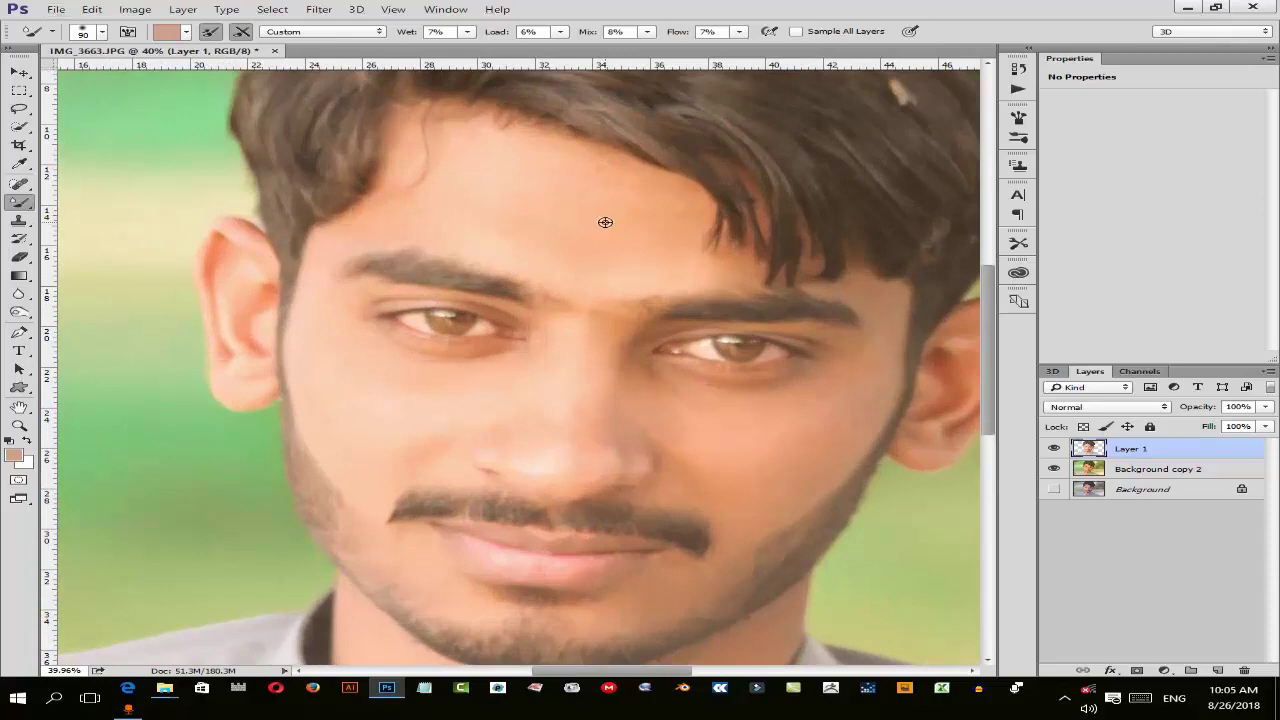
pyautogui.keyDown('alt'); pyautogui.click(605, 222); pyautogui.keyUp('alt')
pyautogui.press(']')
pyautogui.press(']')
pyautogui.press(']')
pyautogui.press(']')
pyautogui.press(']')
pyautogui.press(']')
pyautogui.press(']')
# - Blend the forehead, nose and chin skin with the Mixer Brush, resizing it to 250, 400, then 150
pyautogui.moveTo(735, 165); pyautogui.dragTo(640, 205)
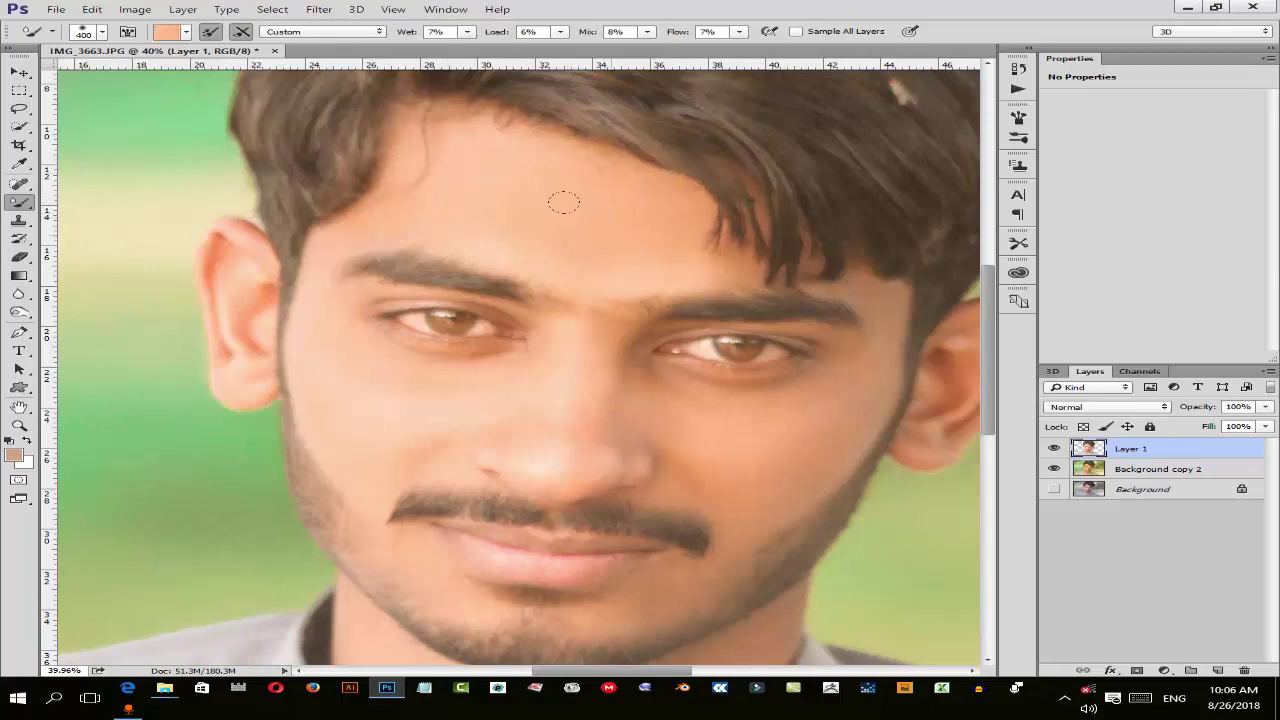
pyautogui.press('[')
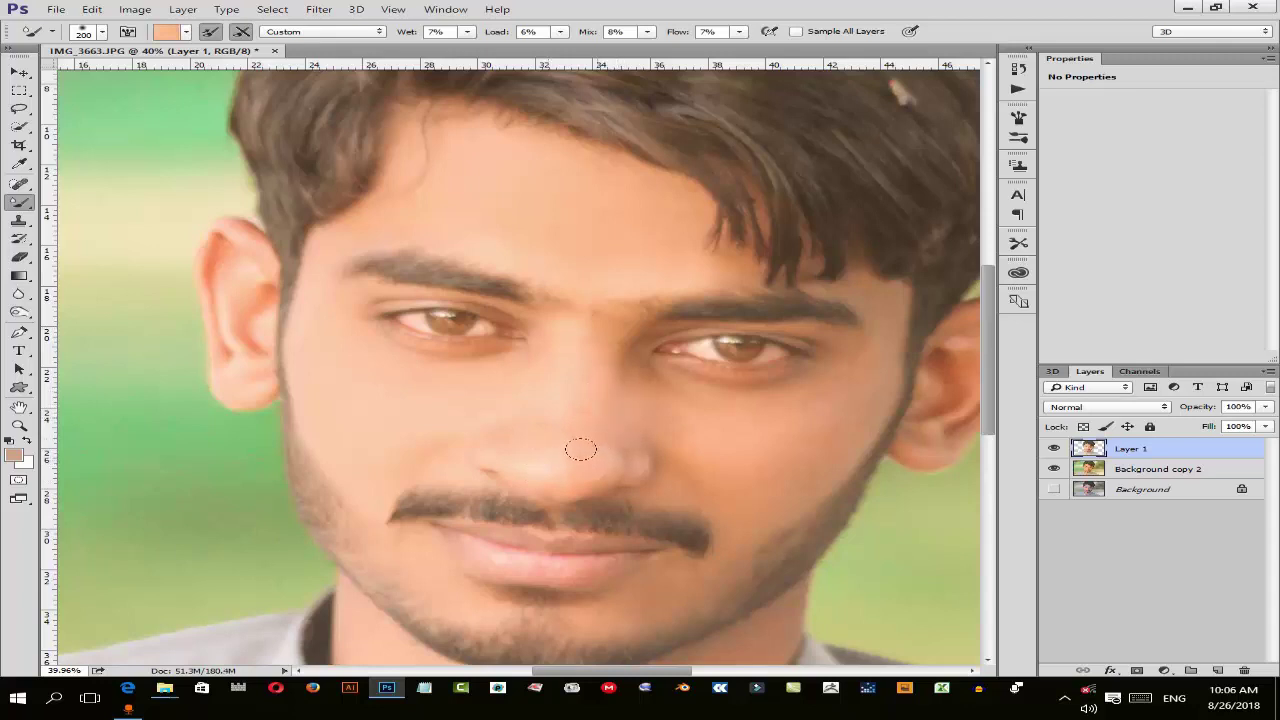
pyautogui.press(']')
pyautogui.press(']')
pyautogui.scroll(-2, 648, 551)
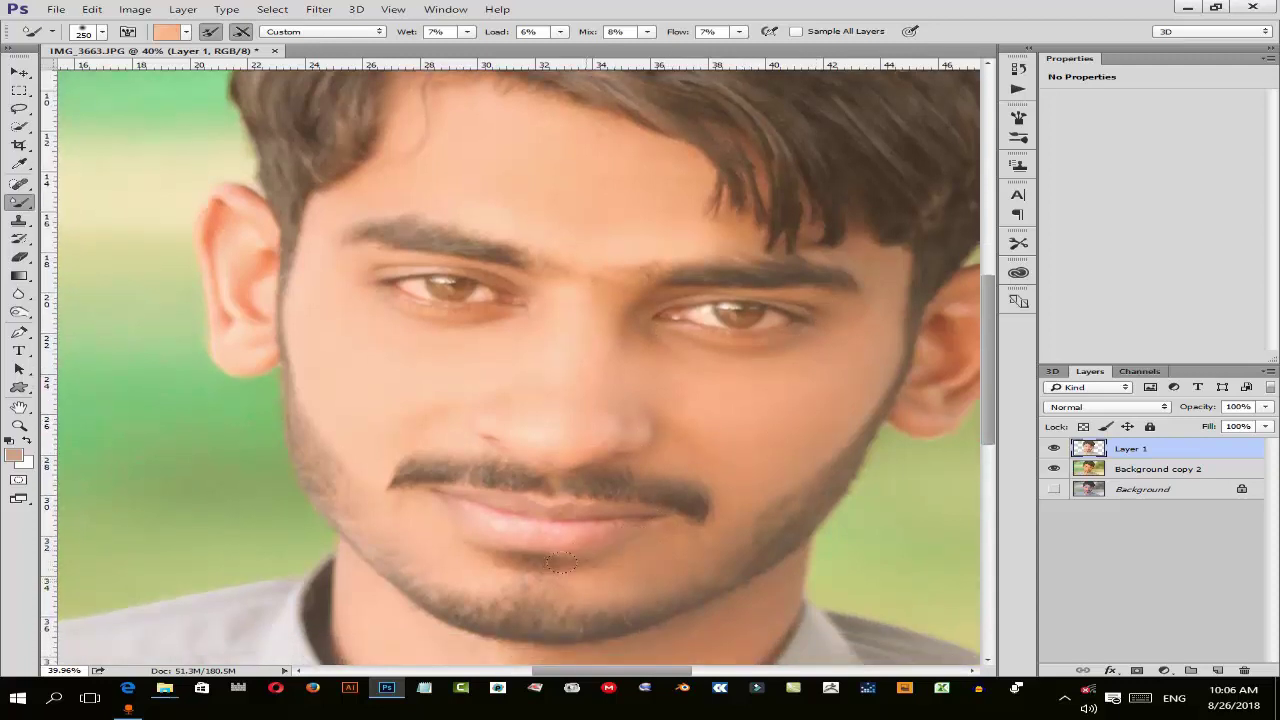
pyautogui.press('[')
pyautogui.press('[')
pyautogui.press('[')
pyautogui.scroll(-5, 400, 500)
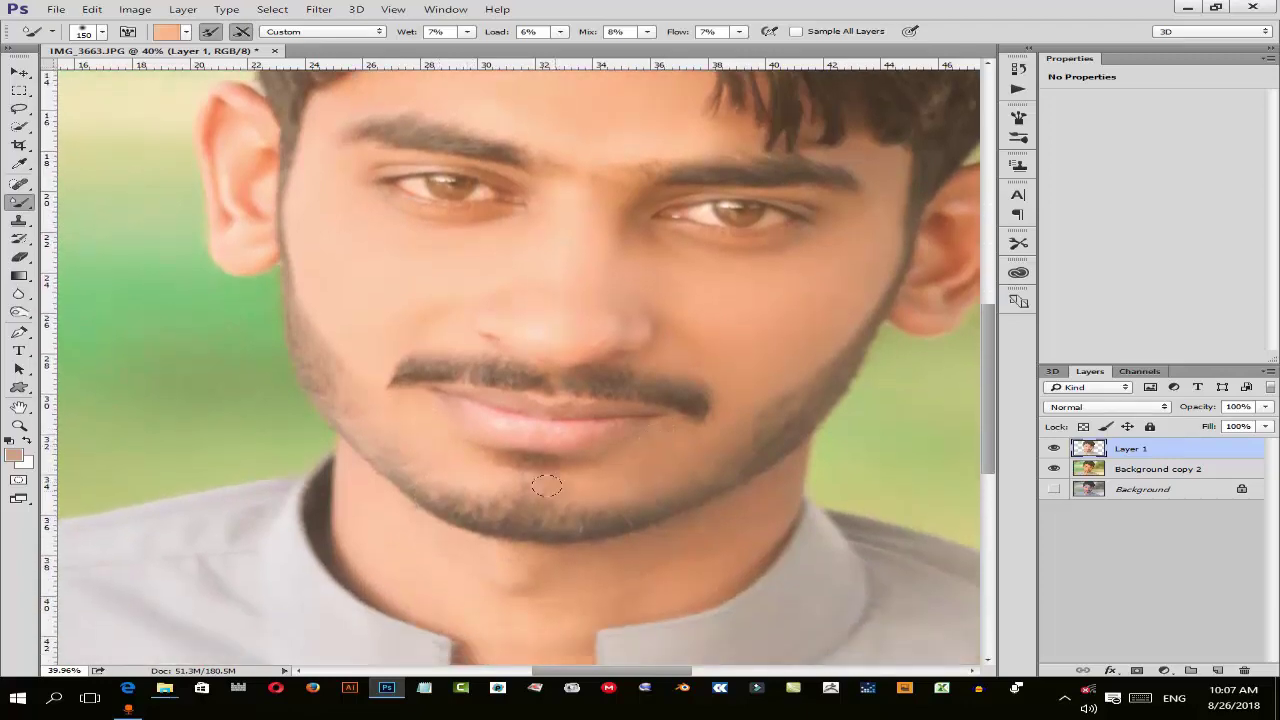
# - Smooth the chin and neck skin with the Mixer Brush enlarged to 200
pyautogui.scroll(2, 500, 557)
pyautogui.scroll(-2, 480, 555)
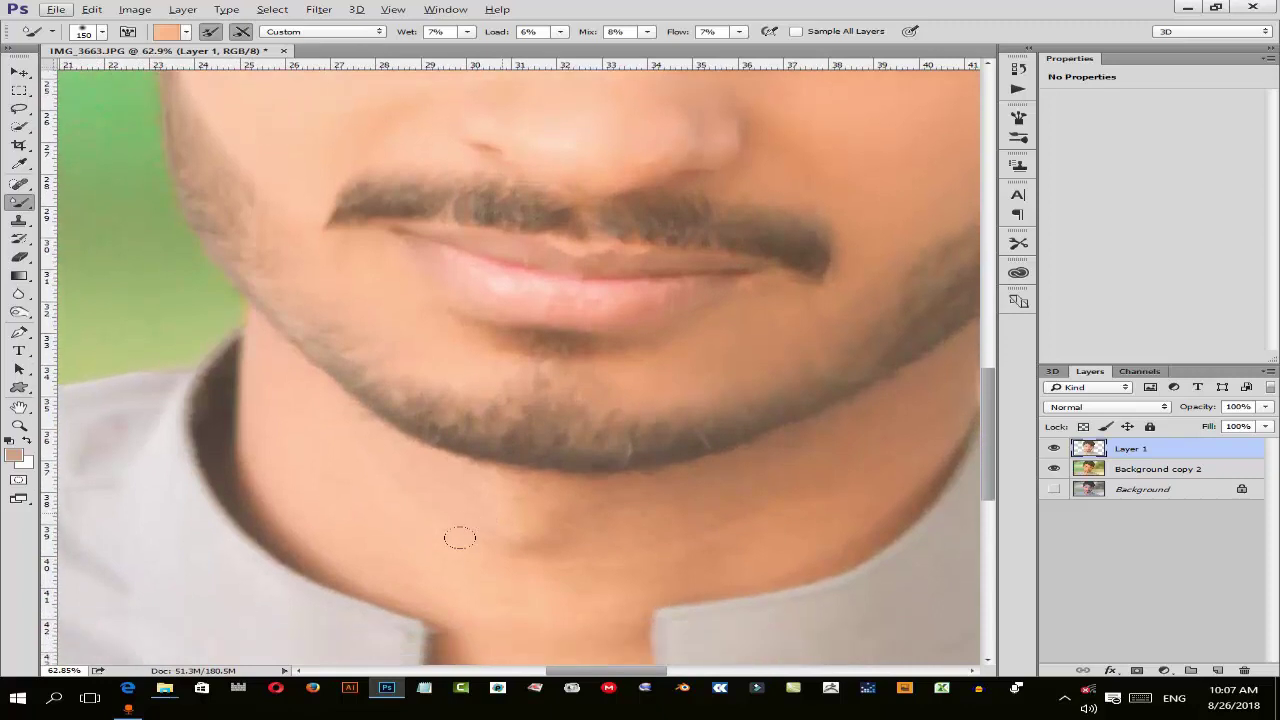
pyautogui.press(']')
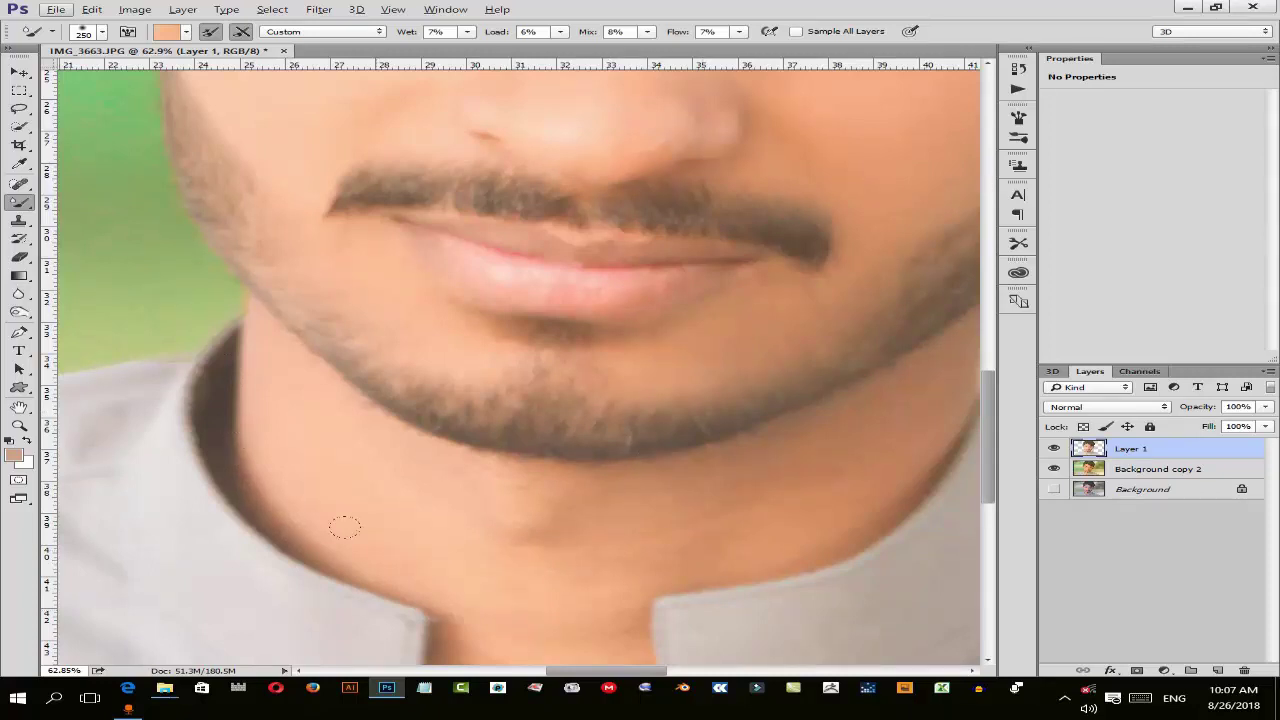
pyautogui.scroll(-1, 600, 480)
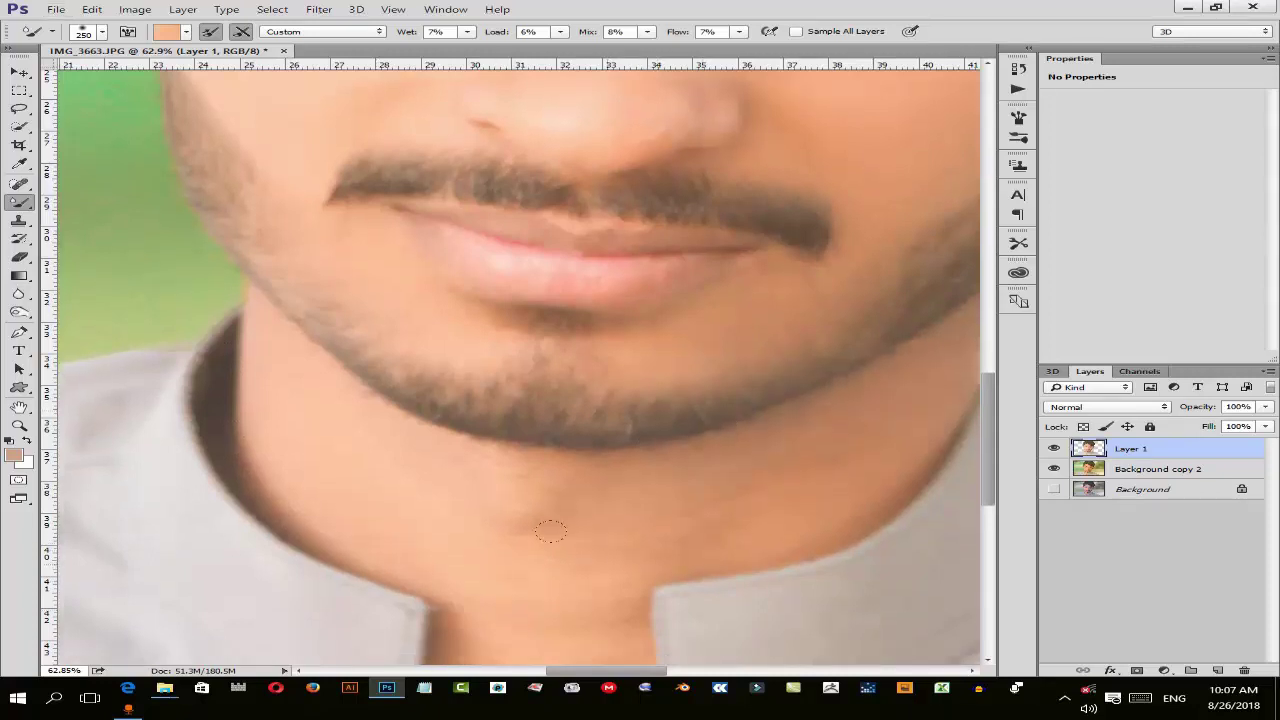
pyautogui.scroll(-2, 520, 532)
pyautogui.scroll(-2, 520, 532)
pyautogui.scroll(-2, 518, 534)
pyautogui.scroll(-3, 560, 480)
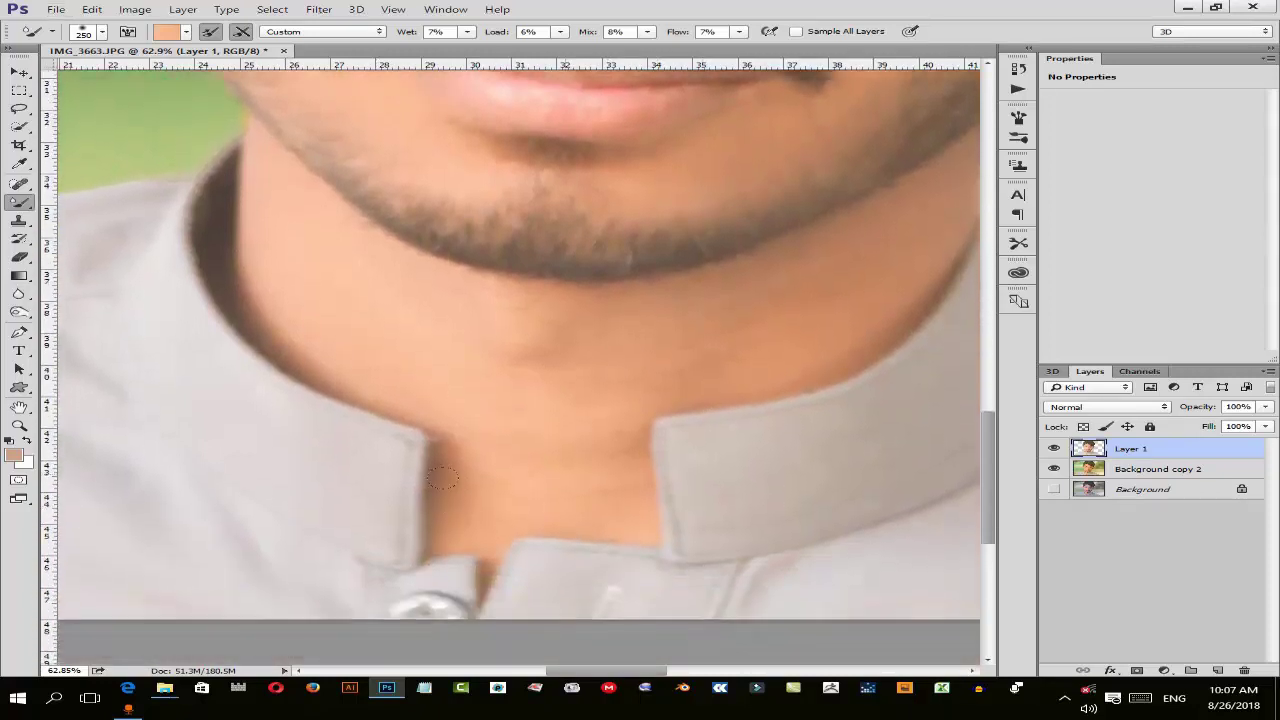
pyautogui.scroll(-1, 572, 406)
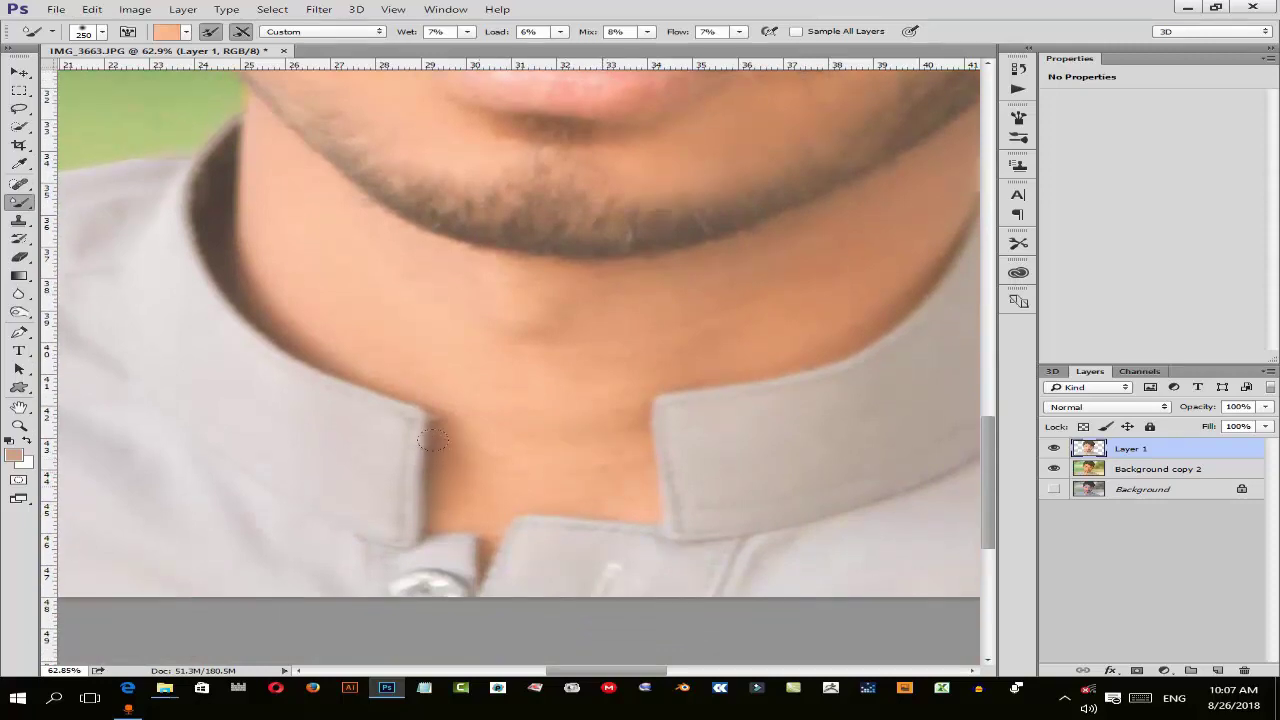
pyautogui.scroll(-3, 450, 460)
pyautogui.scroll(-2, 470, 475)
pyautogui.scroll(-1, 475, 472)
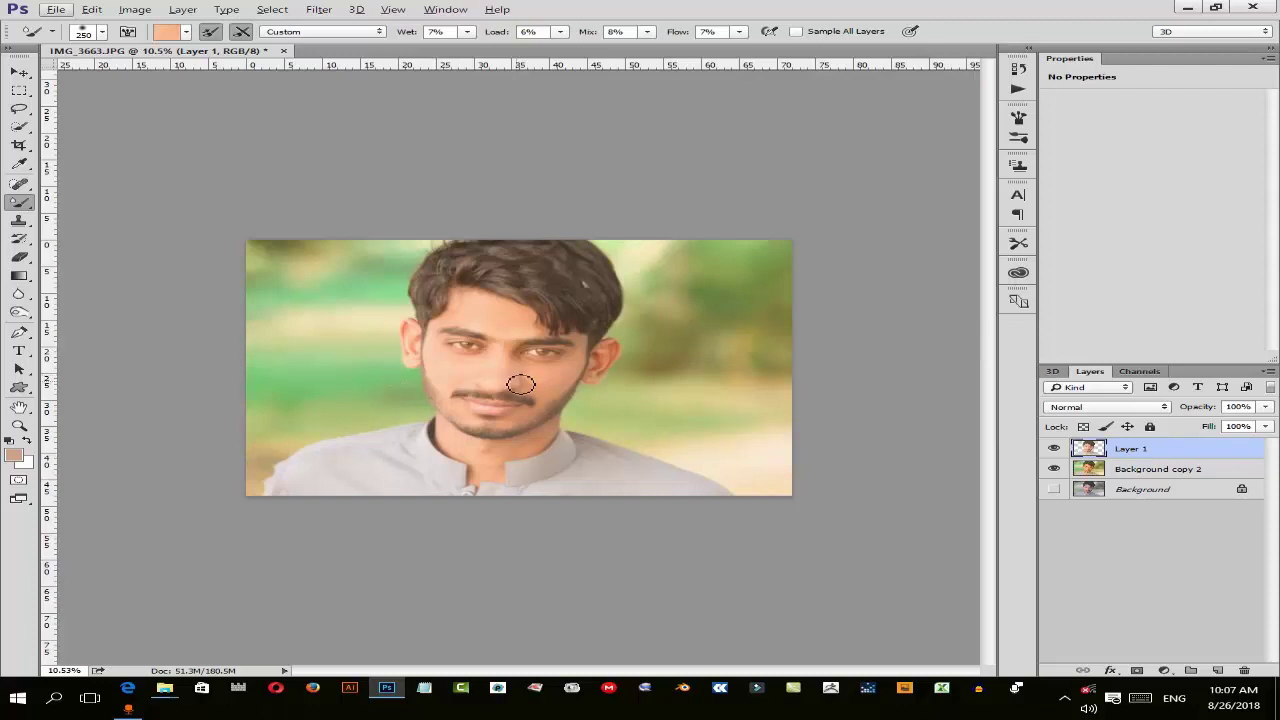
pyautogui.scroll(2, 501, 375)
pyautogui.scroll(1, 501, 375)
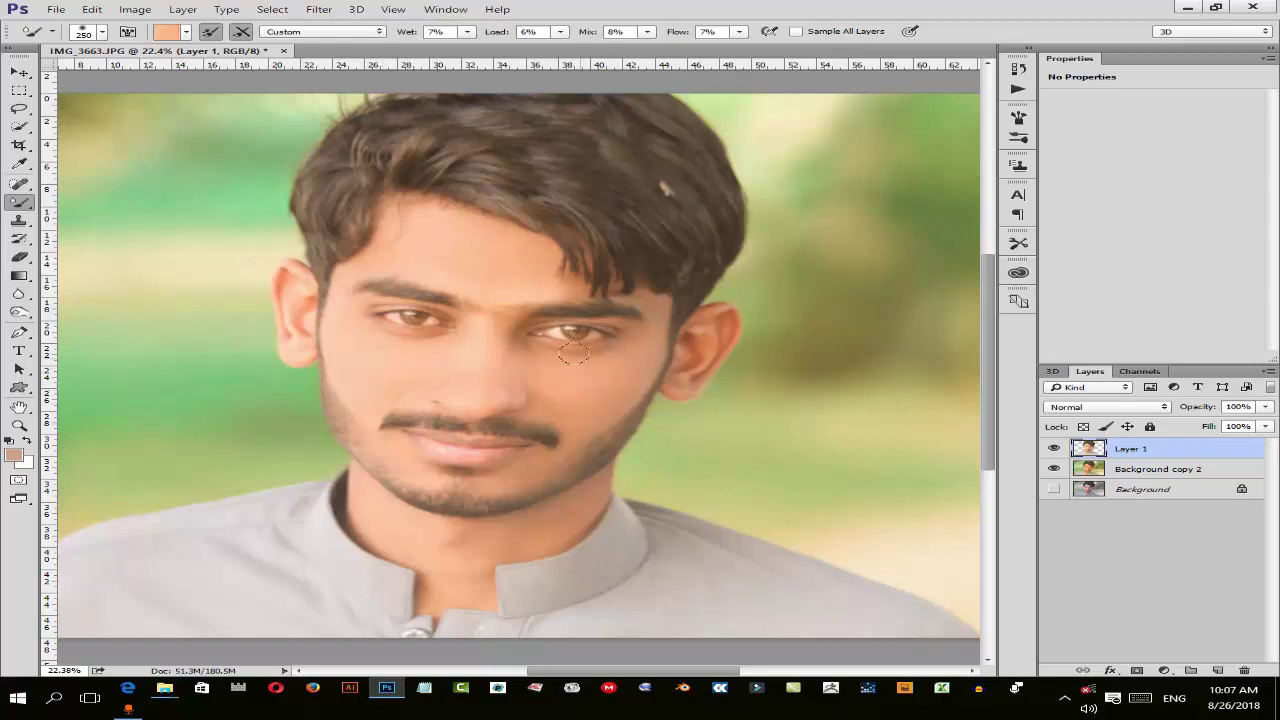
# - Zoom out to review the portrait and select the Dodge tool
pyautogui.scroll(-3, 575, 356)
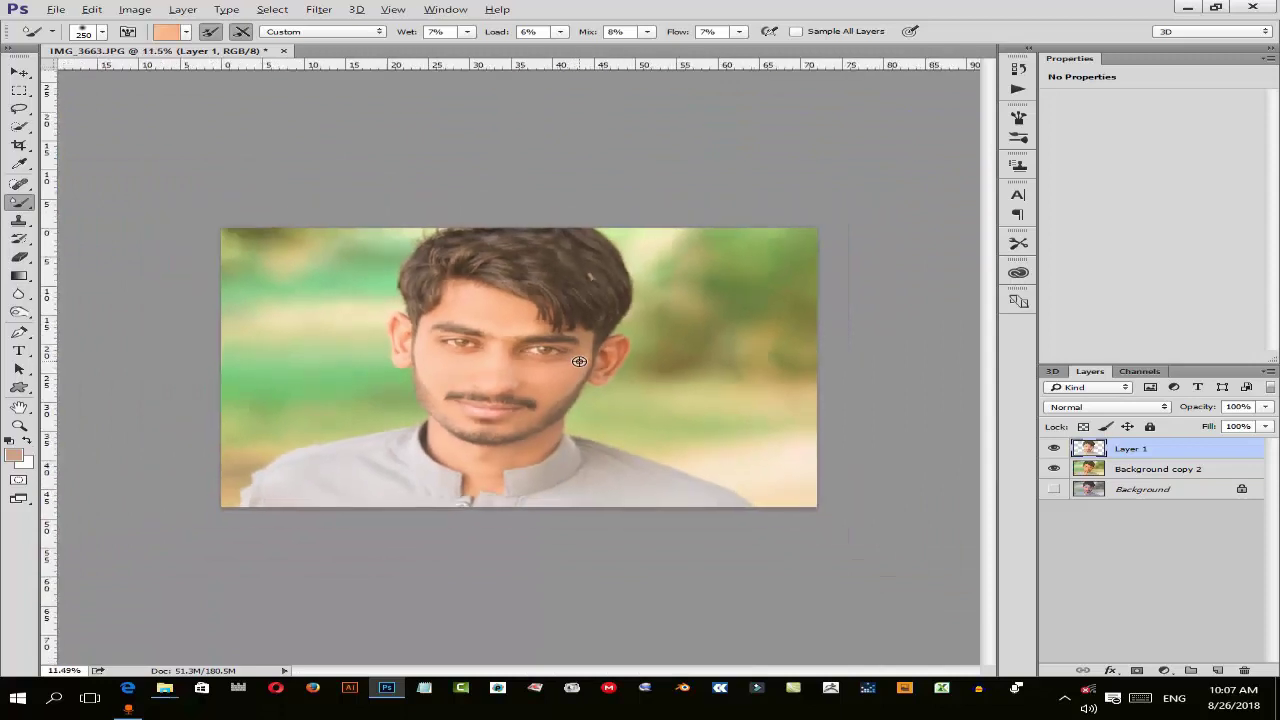
pyautogui.click(19, 311)
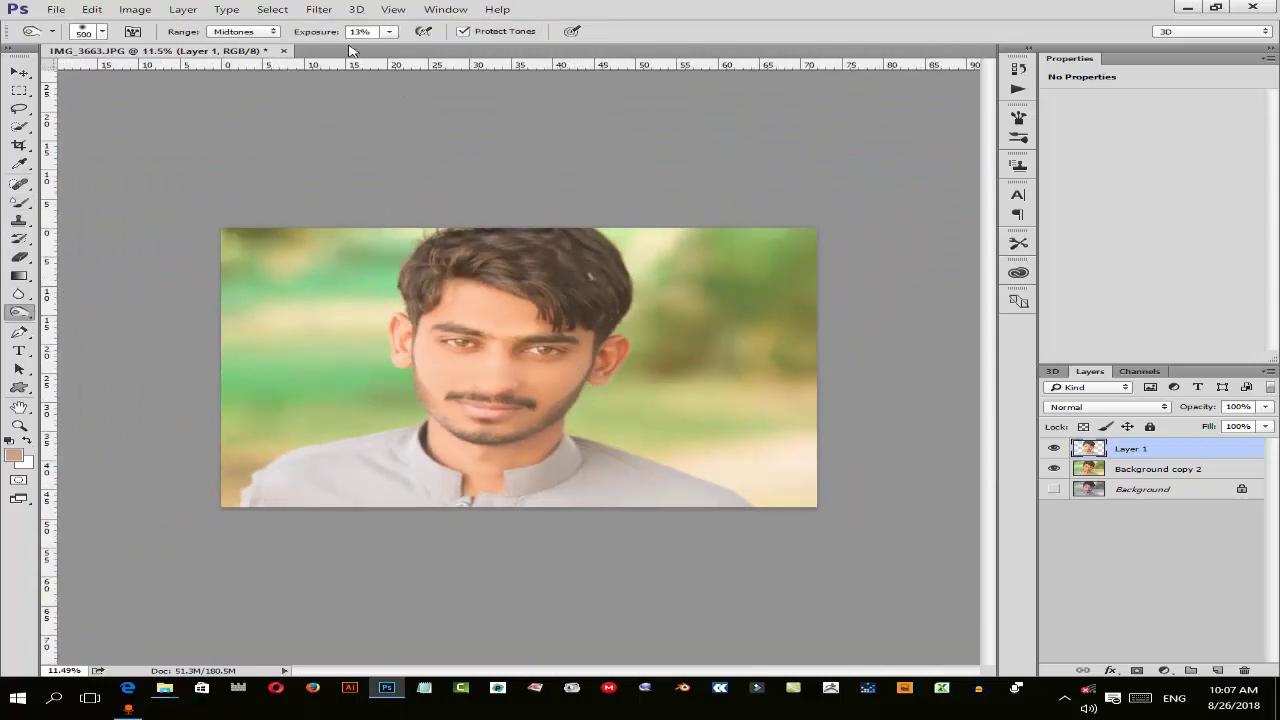
pyautogui.click(319, 9)
# - Apply the Camera Raw Filter with Temperature -3 and Exposure slightly raised
pyautogui.click(366, 92)
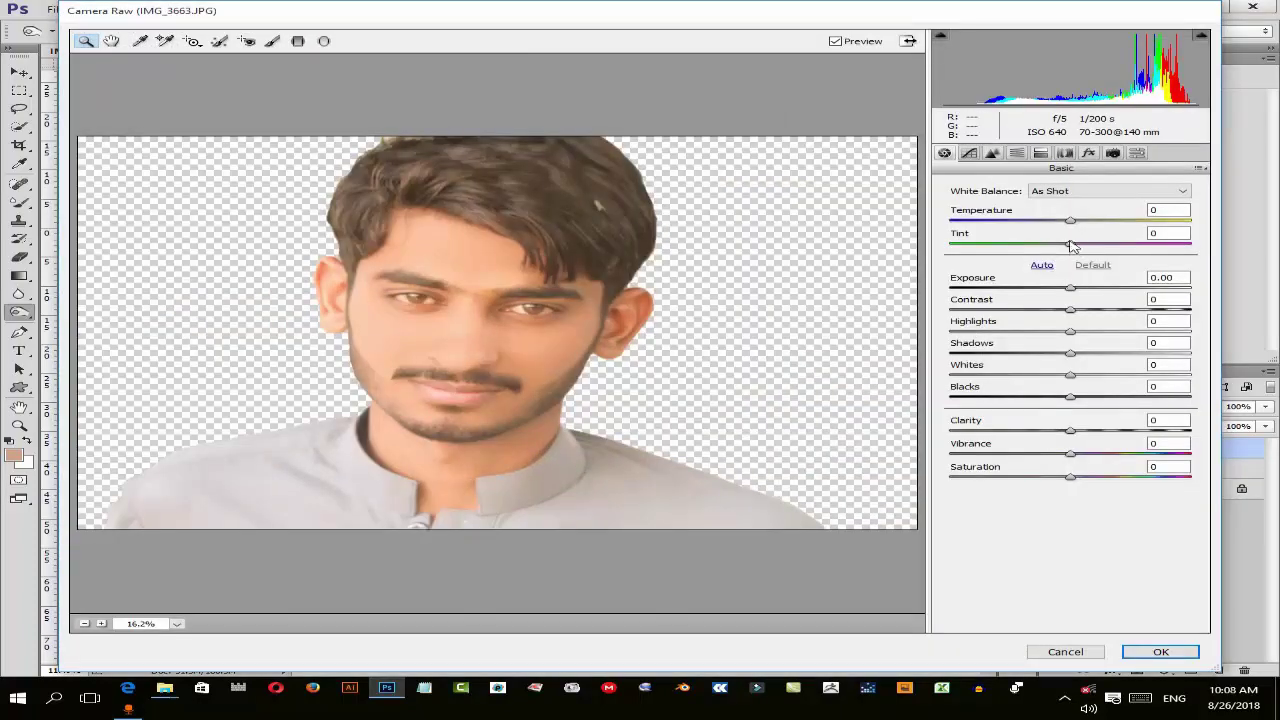
pyautogui.moveTo(1070, 220); pyautogui.dragTo(1064, 221)
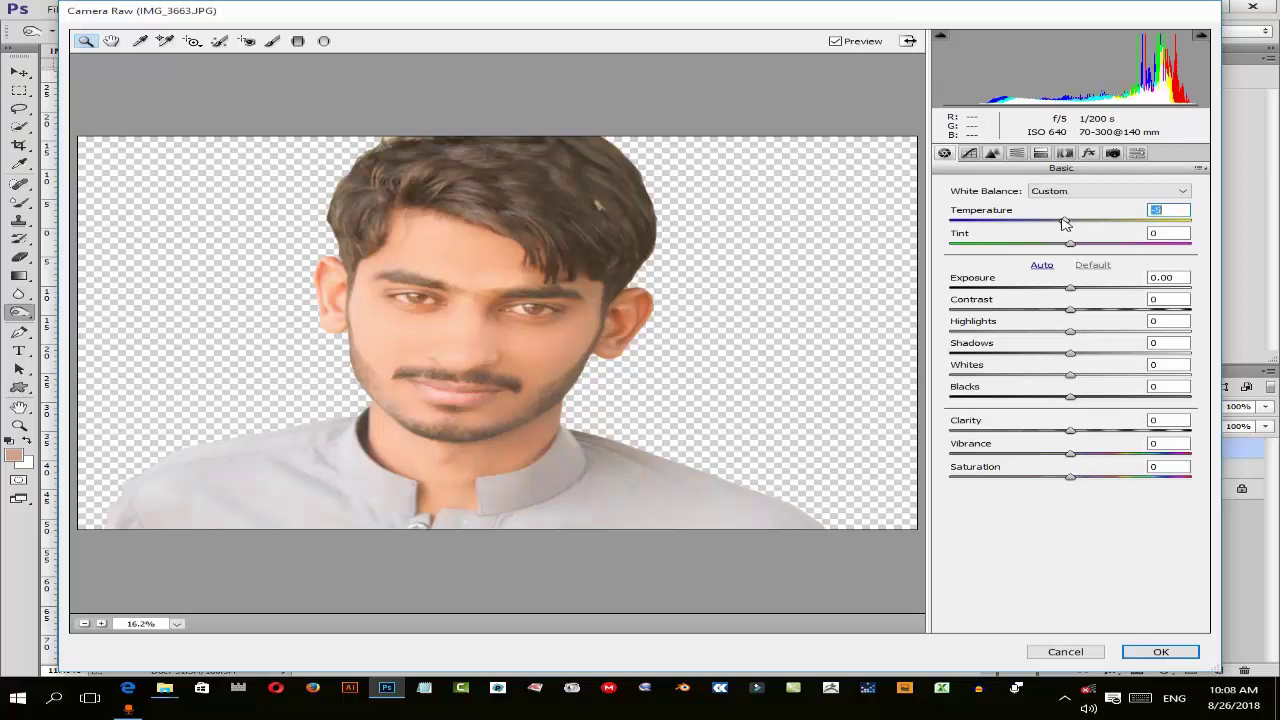
pyautogui.moveTo(1064, 221); pyautogui.dragTo(1067, 222)
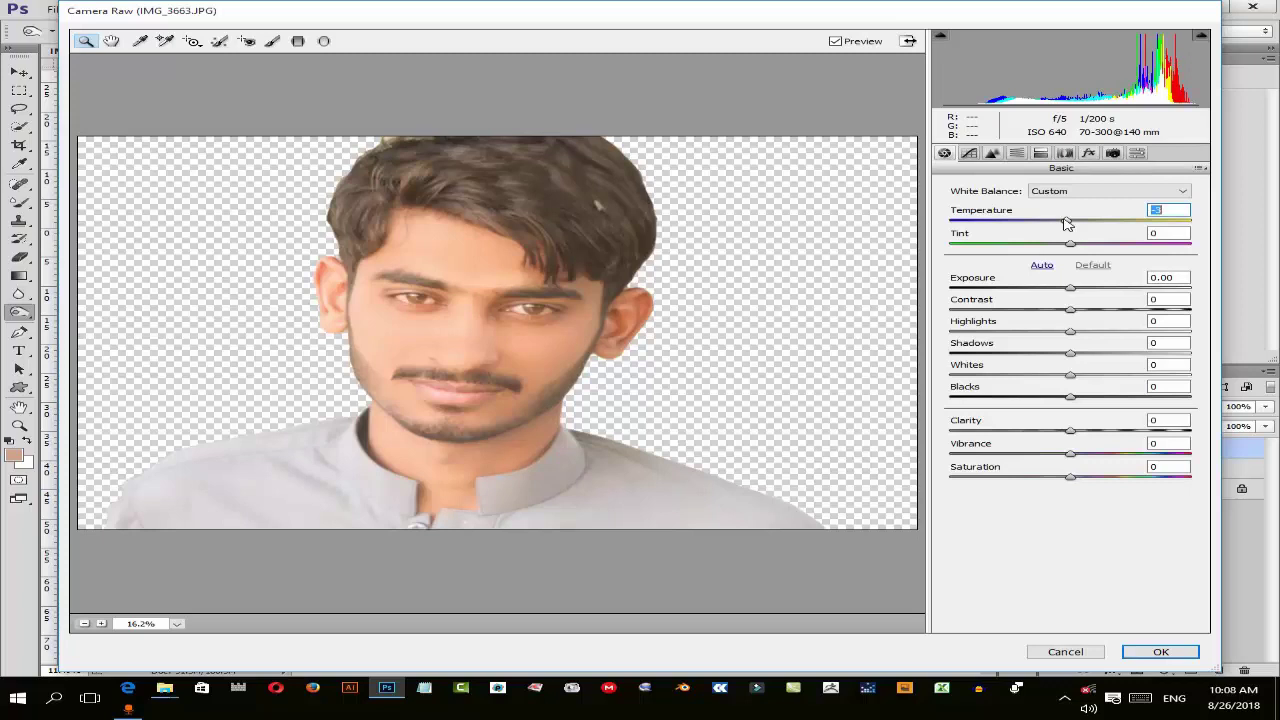
pyautogui.click(1070, 289)
pyautogui.moveTo(1070, 289); pyautogui.dragTo(1072, 293)
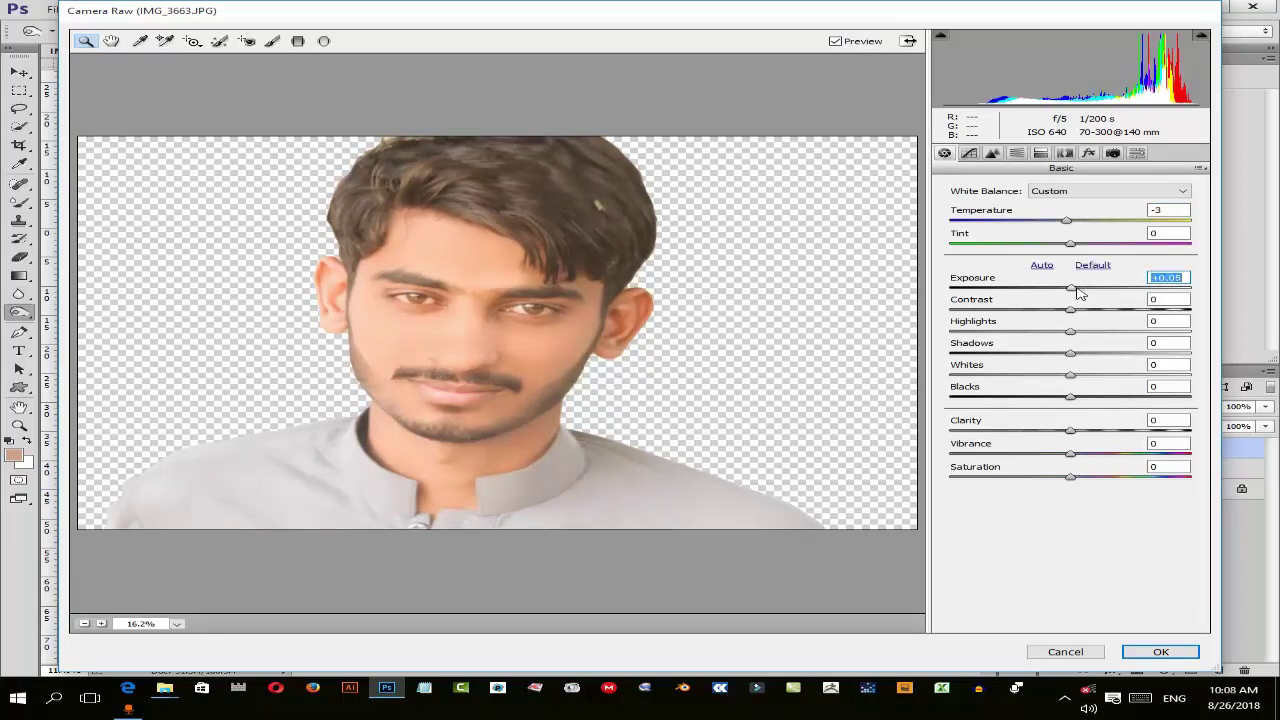
pyautogui.click(1190, 651)
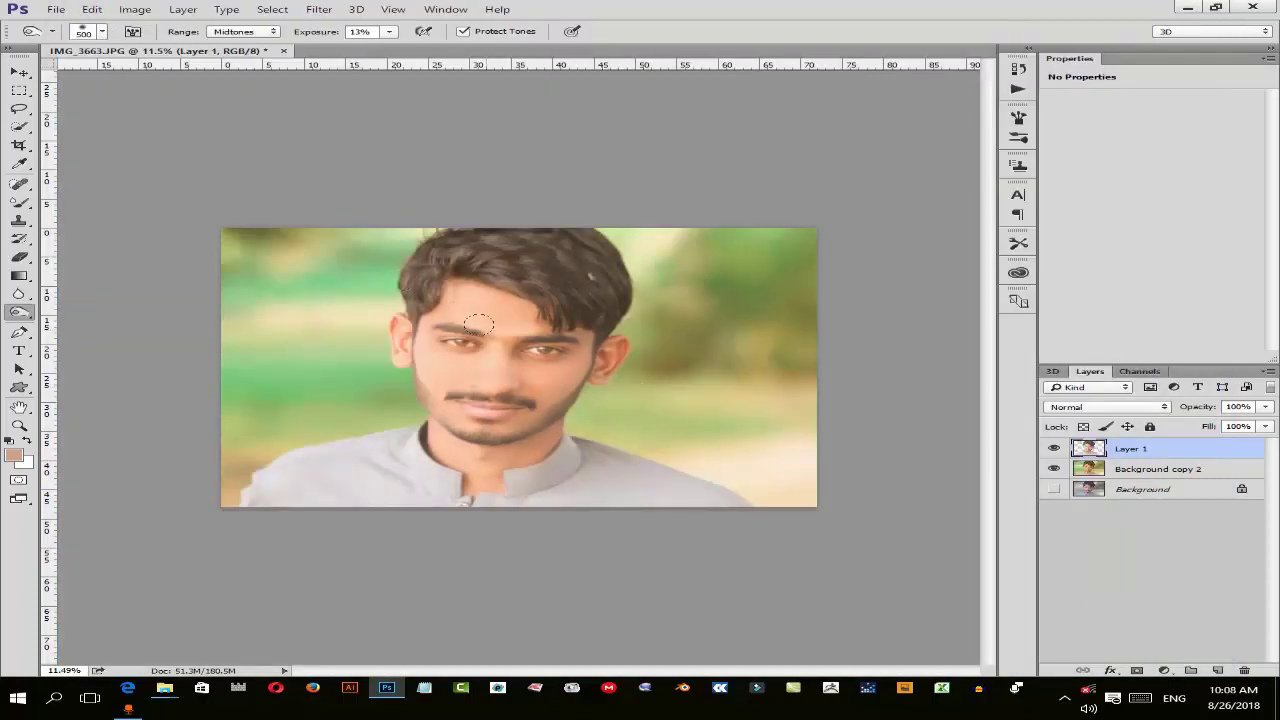
# - Select the Background copy 2 layer and launch Nik Collection's Color Efex Pro 4 on it
pyautogui.click(1165, 470)
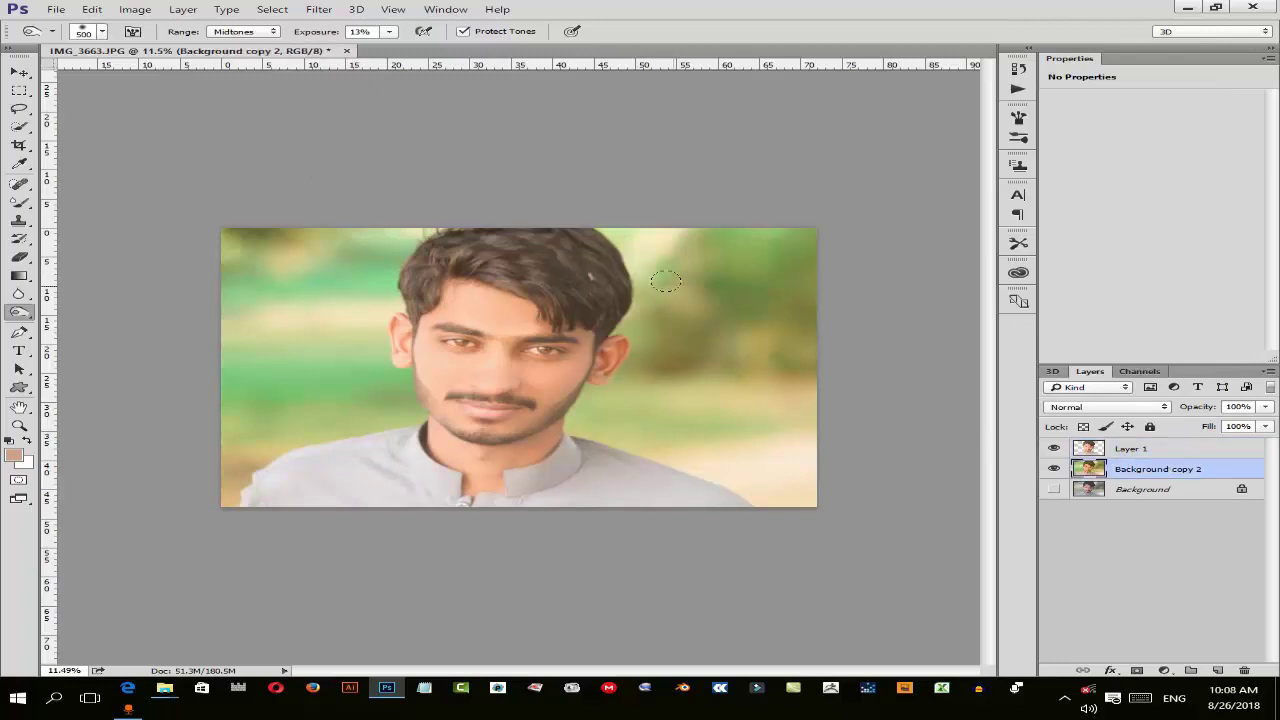
pyautogui.click(319, 9)
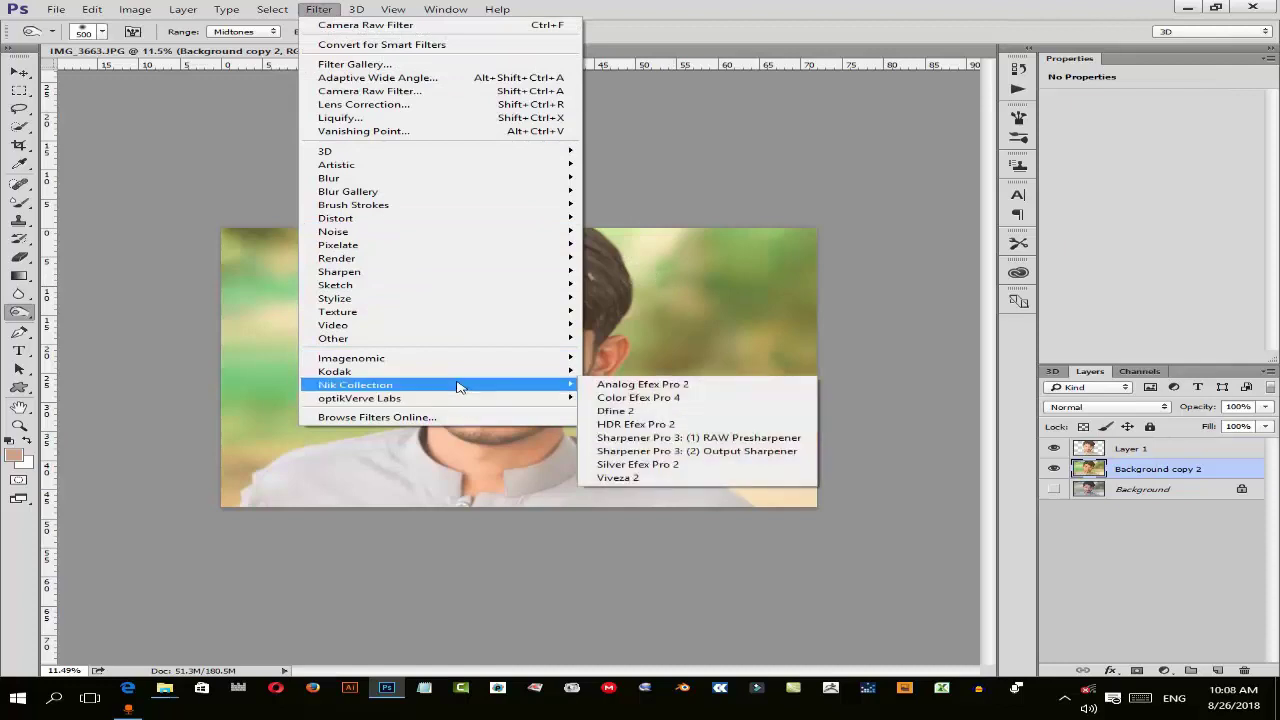
pyautogui.moveTo(356, 385)
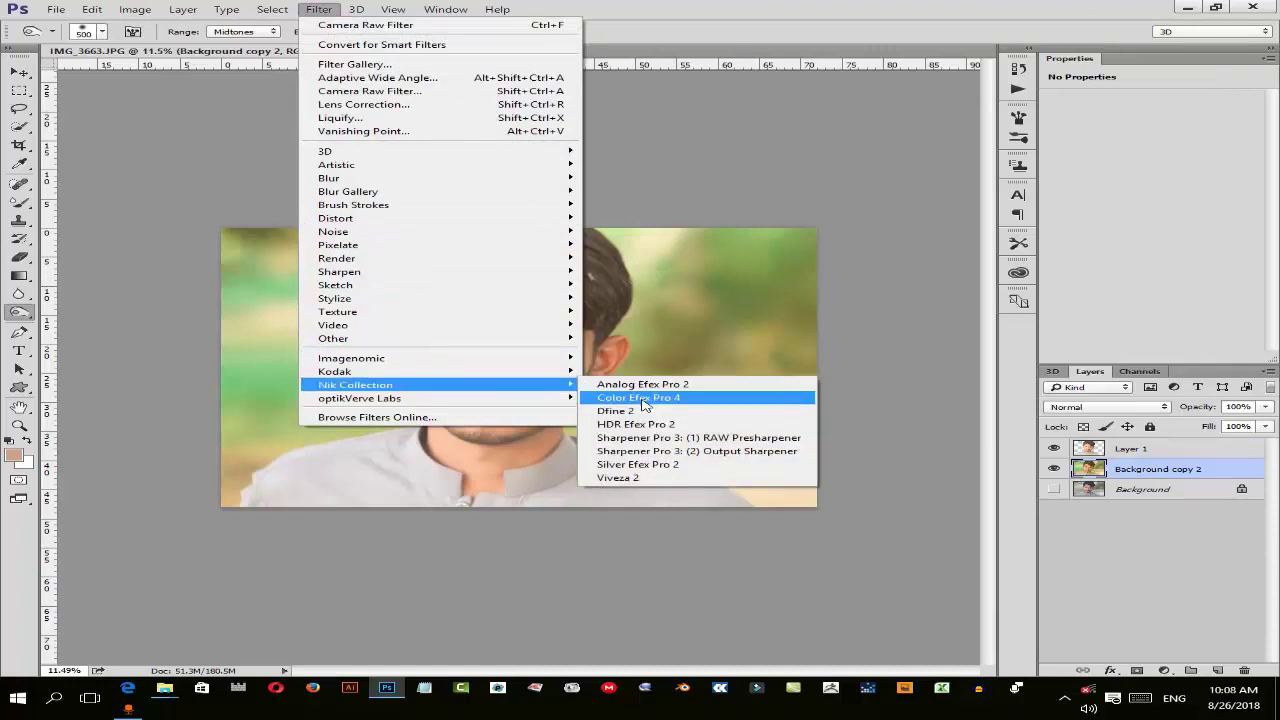
pyautogui.click(641, 398)
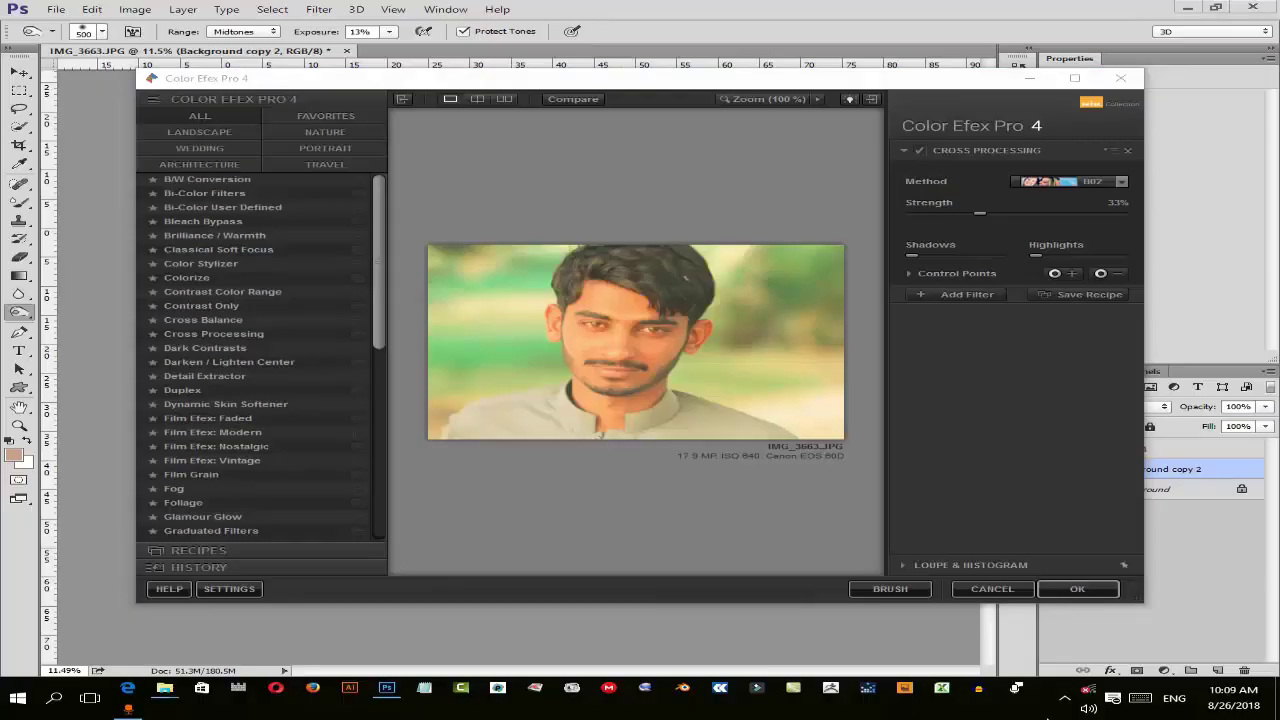
# - Show and then close the screen recorder's control panel from the system tray
pyautogui.click(1062, 704)
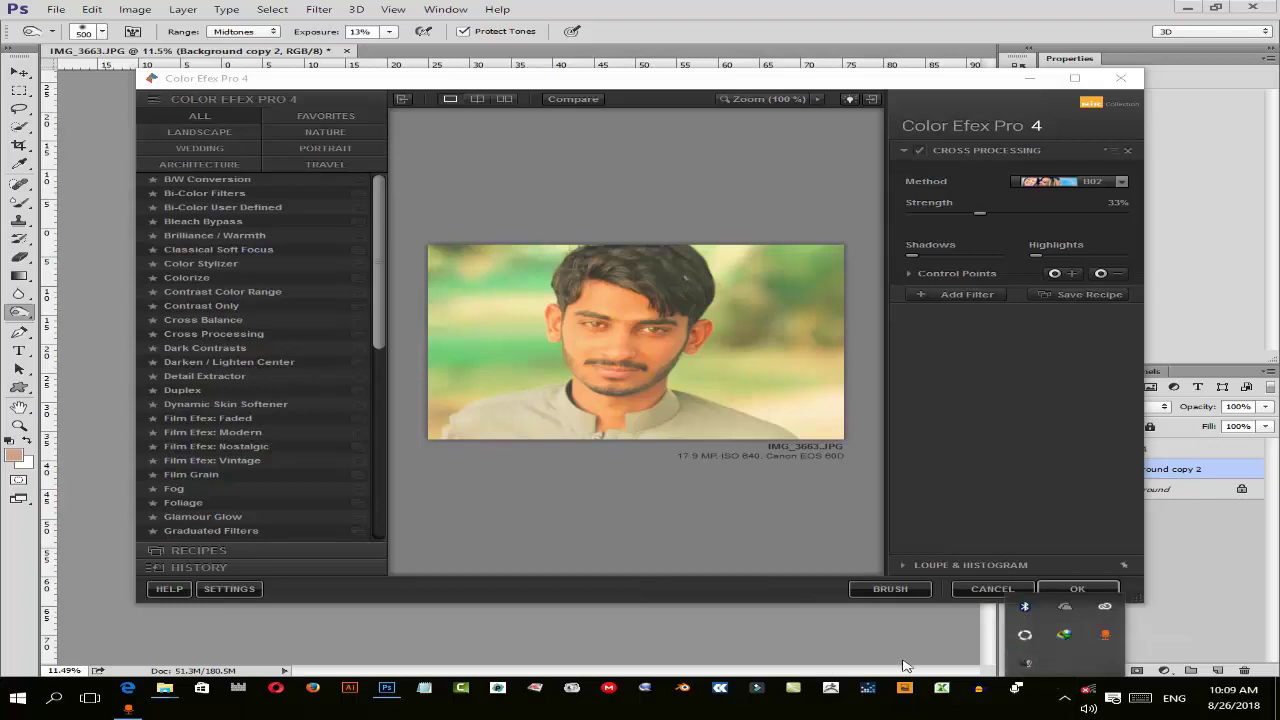
pyautogui.rightClick(1025, 663)
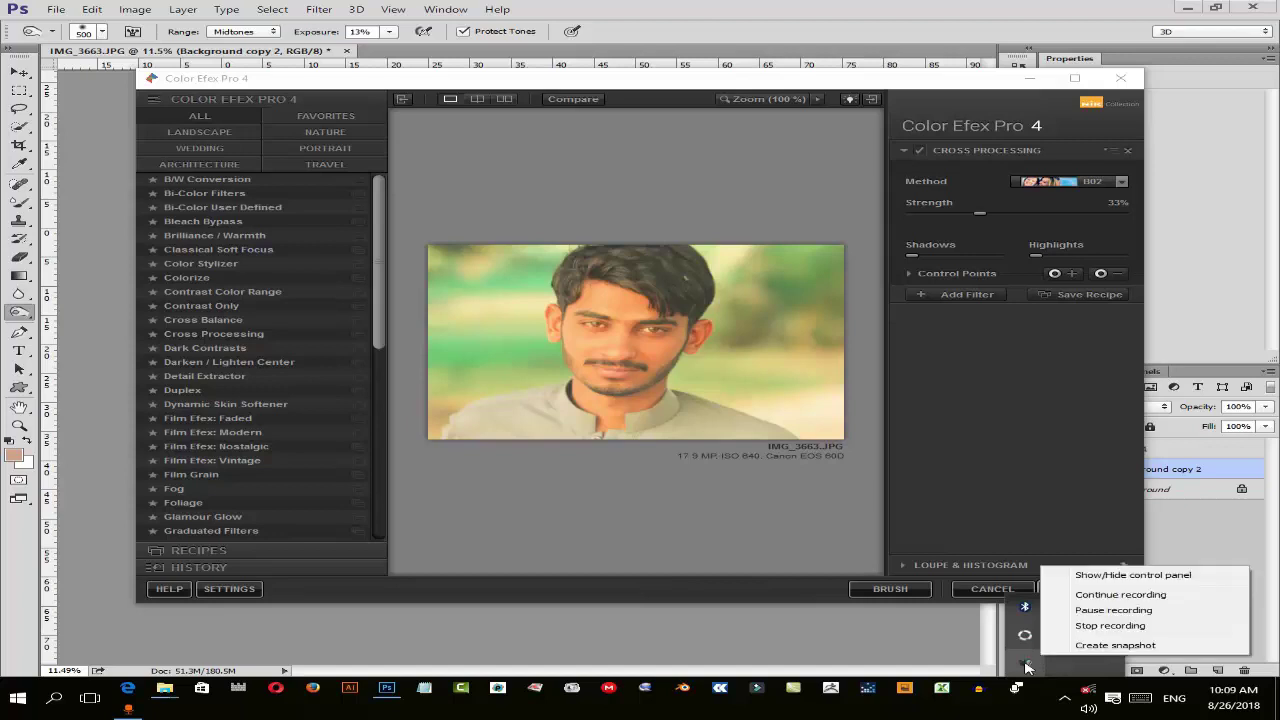
pyautogui.click(1088, 575)
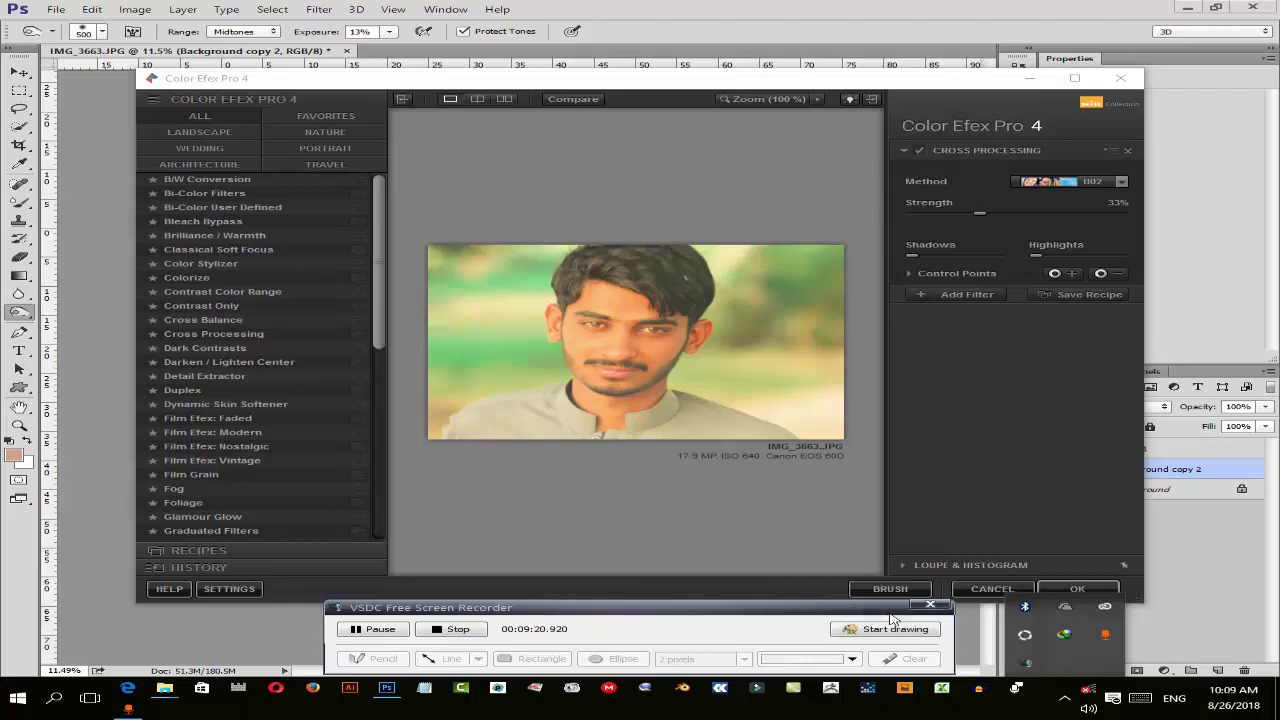
pyautogui.click(928, 609)
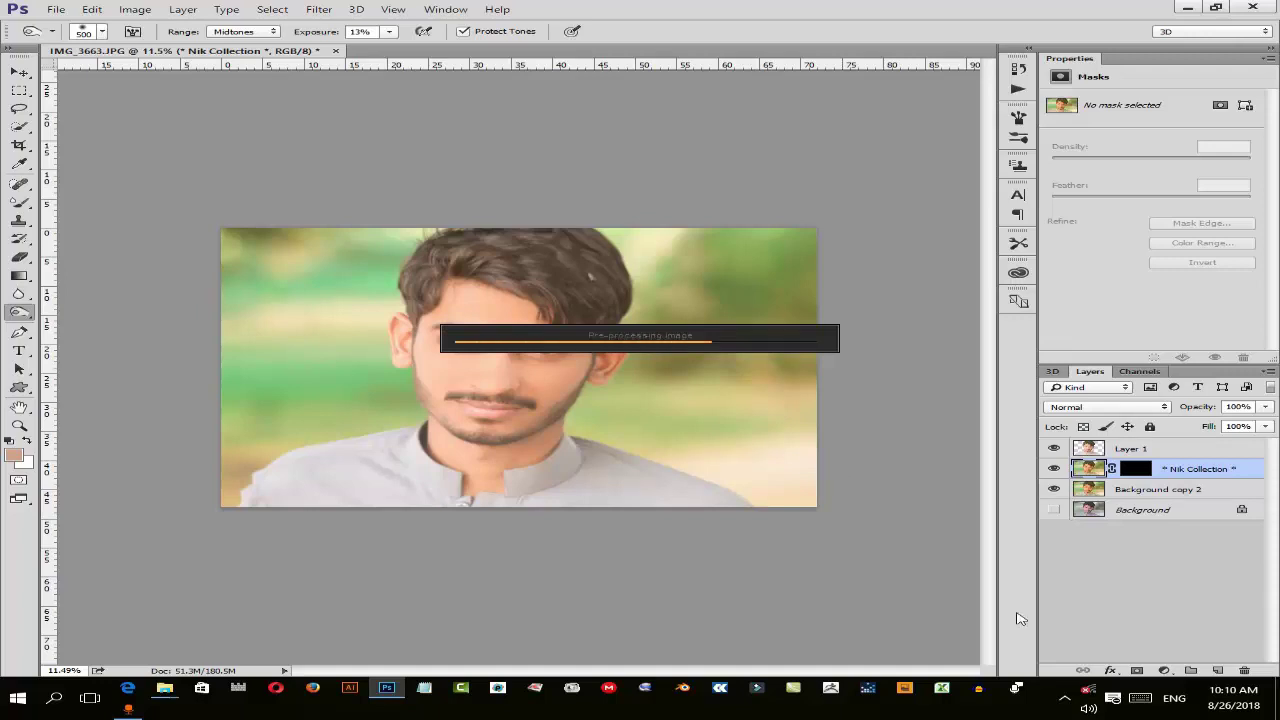
# - Toggle the screen recorder's control panel via its system tray icon while Color Efex Pro processes
pyautogui.click(1064, 698)
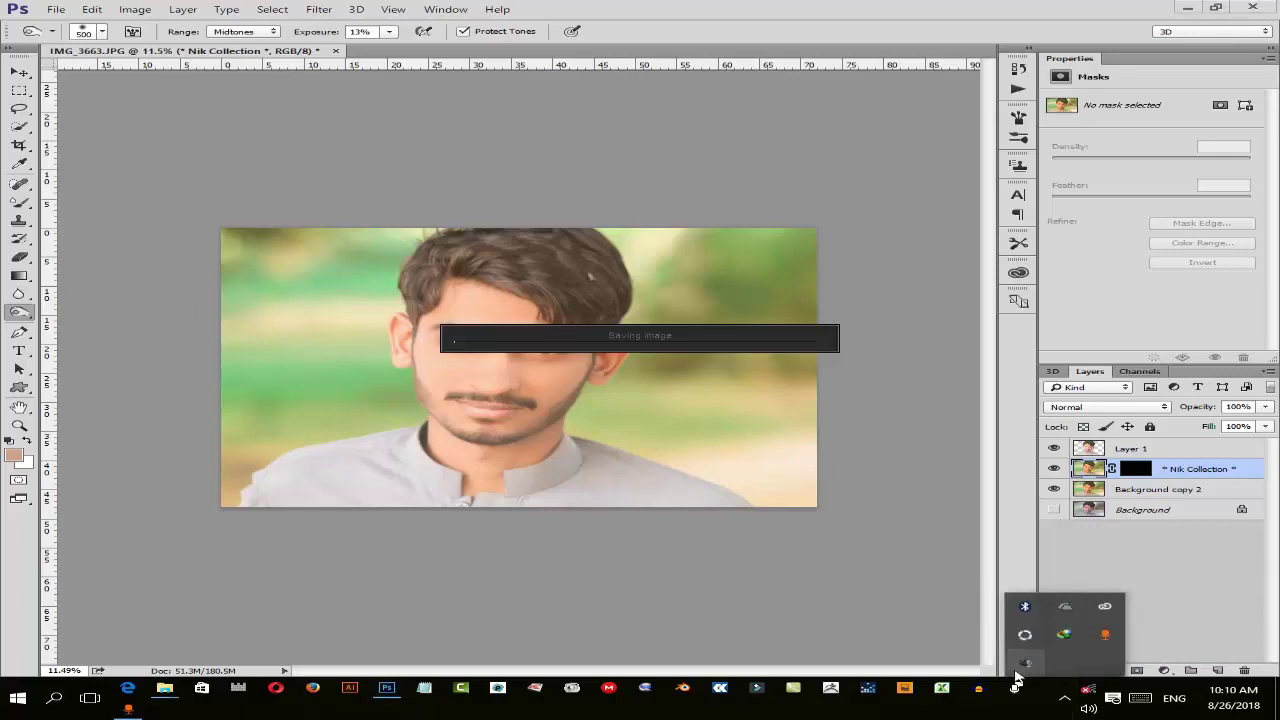
pyautogui.rightClick(1016, 670)
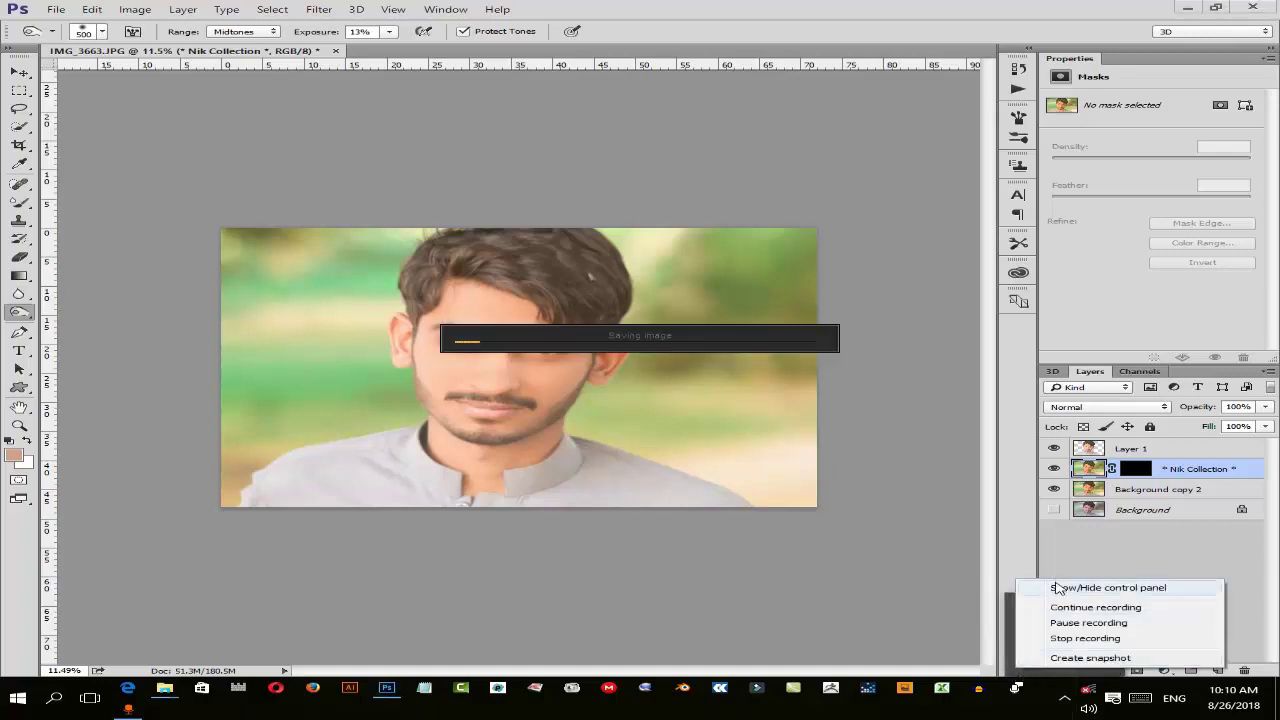
pyautogui.click(1058, 589)
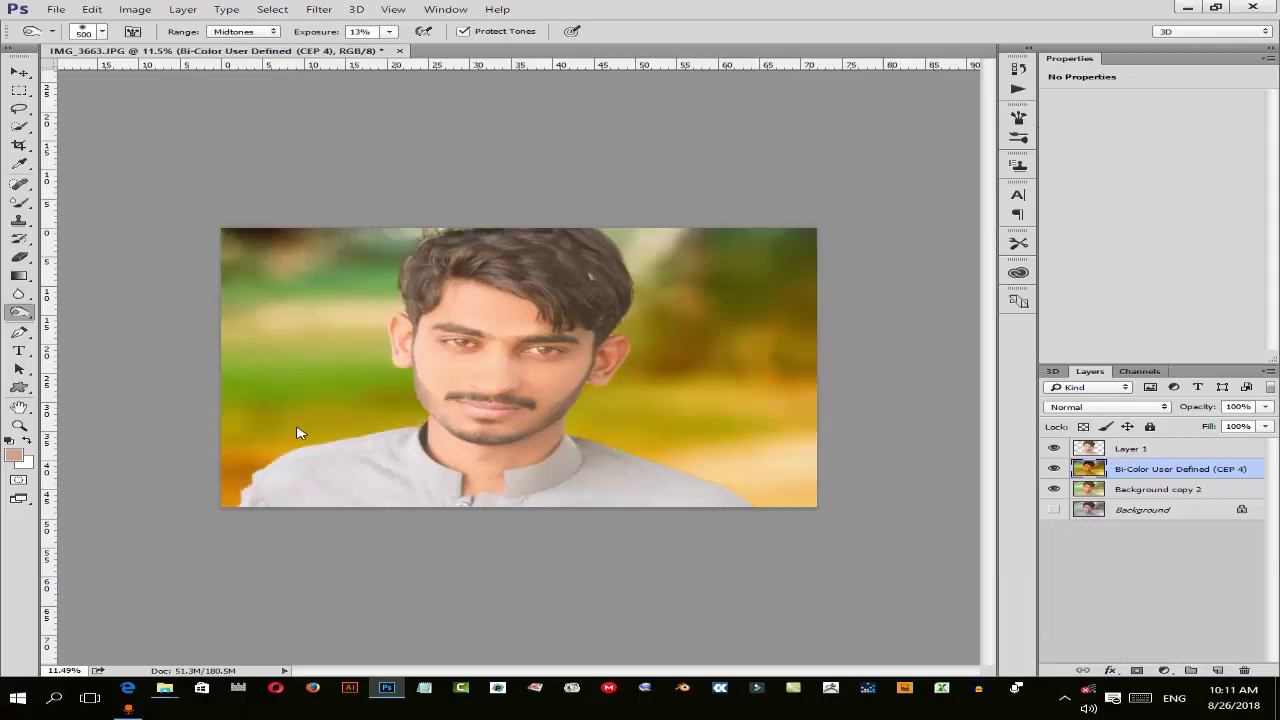
# - Set the Bi-Color User Defined (CEP 4) layer's opacity to 62%
pyautogui.click(1265, 406)
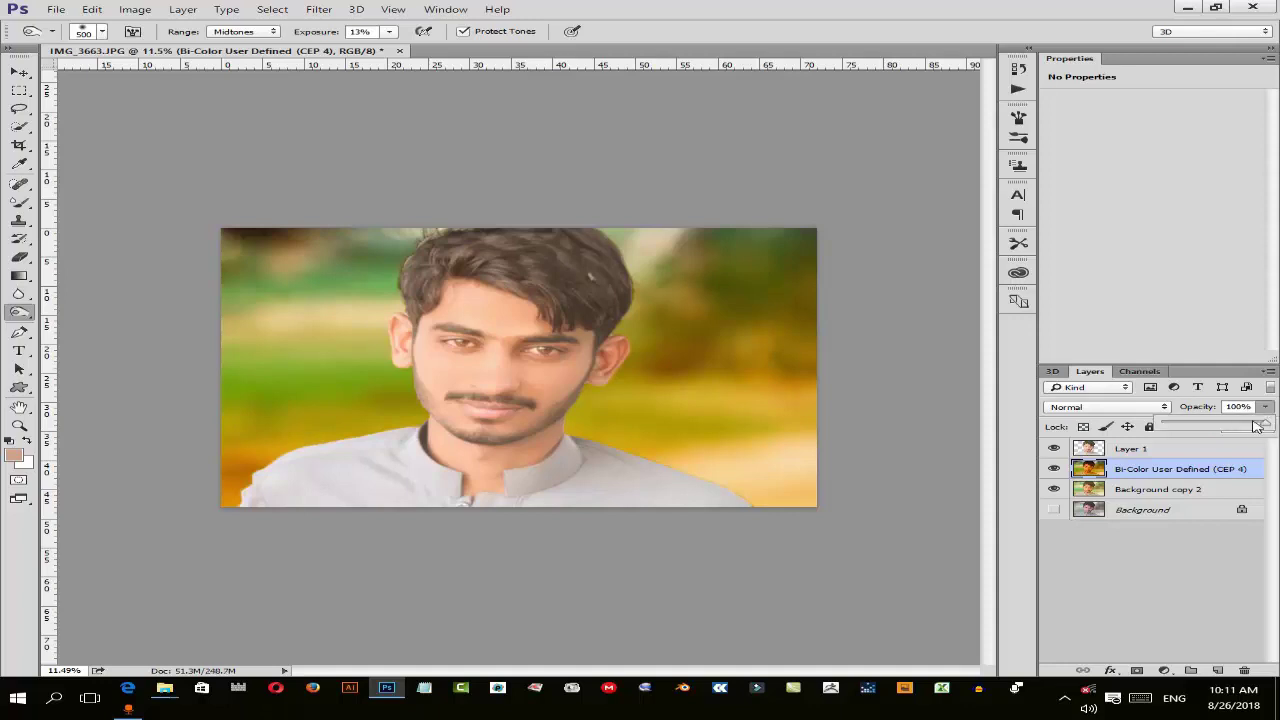
pyautogui.moveTo(1265, 426); pyautogui.dragTo(1205, 428)
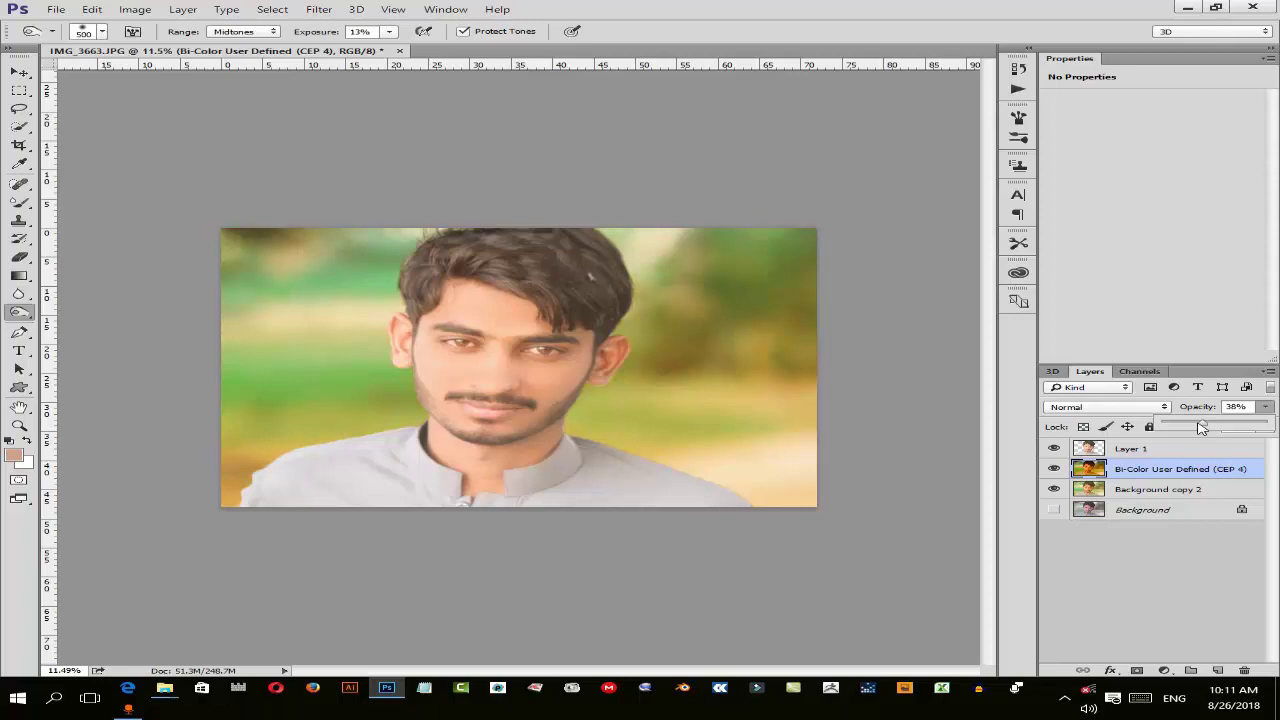
pyautogui.moveTo(1201, 428); pyautogui.dragTo(1227, 427)
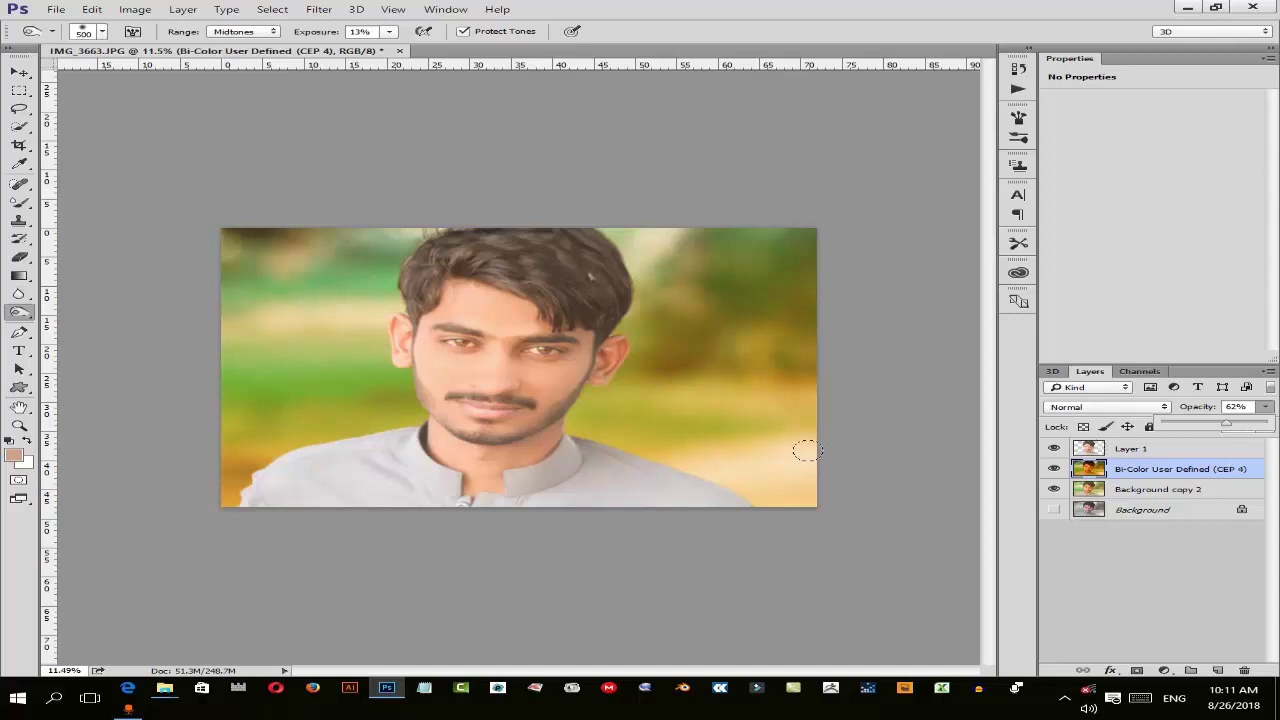
# - Select Layer 1 and switch to the Burn tool at Midtones, 13% exposure
pyautogui.scroll(4, 505, 314)
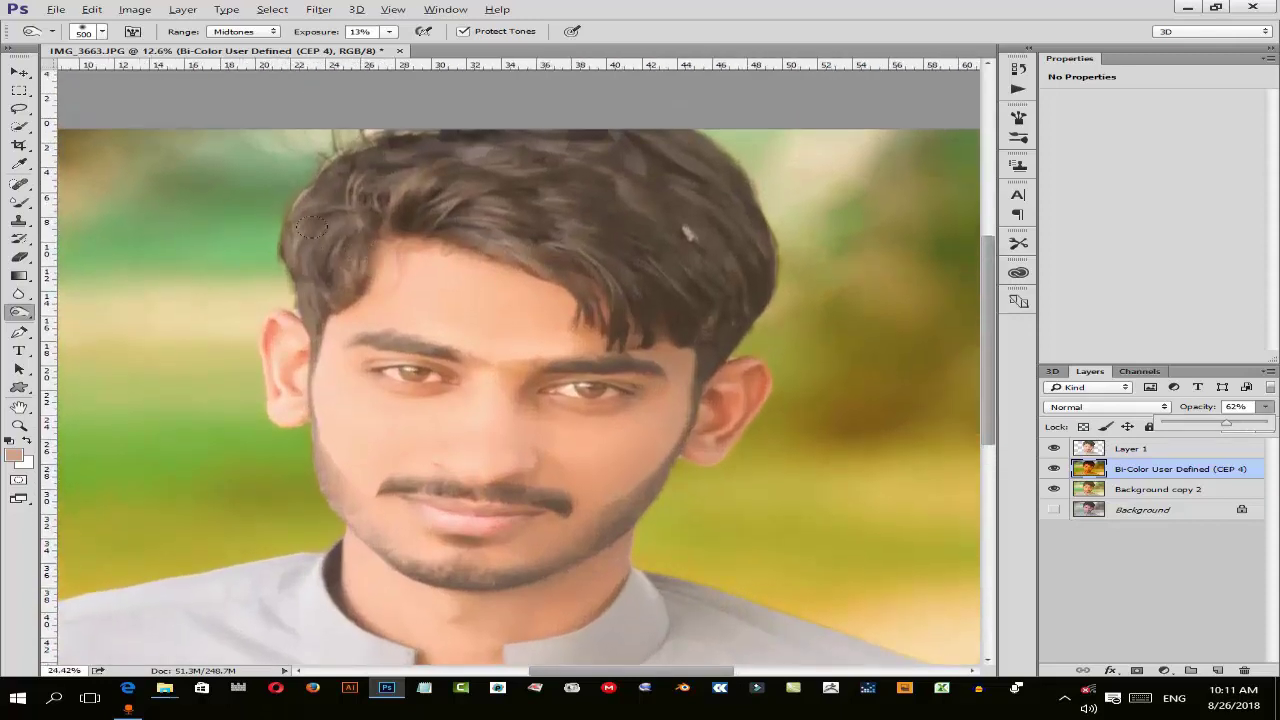
pyautogui.scroll(2, 311, 228)
pyautogui.scroll(2, 290, 238)
pyautogui.scroll(1, 267, 249)
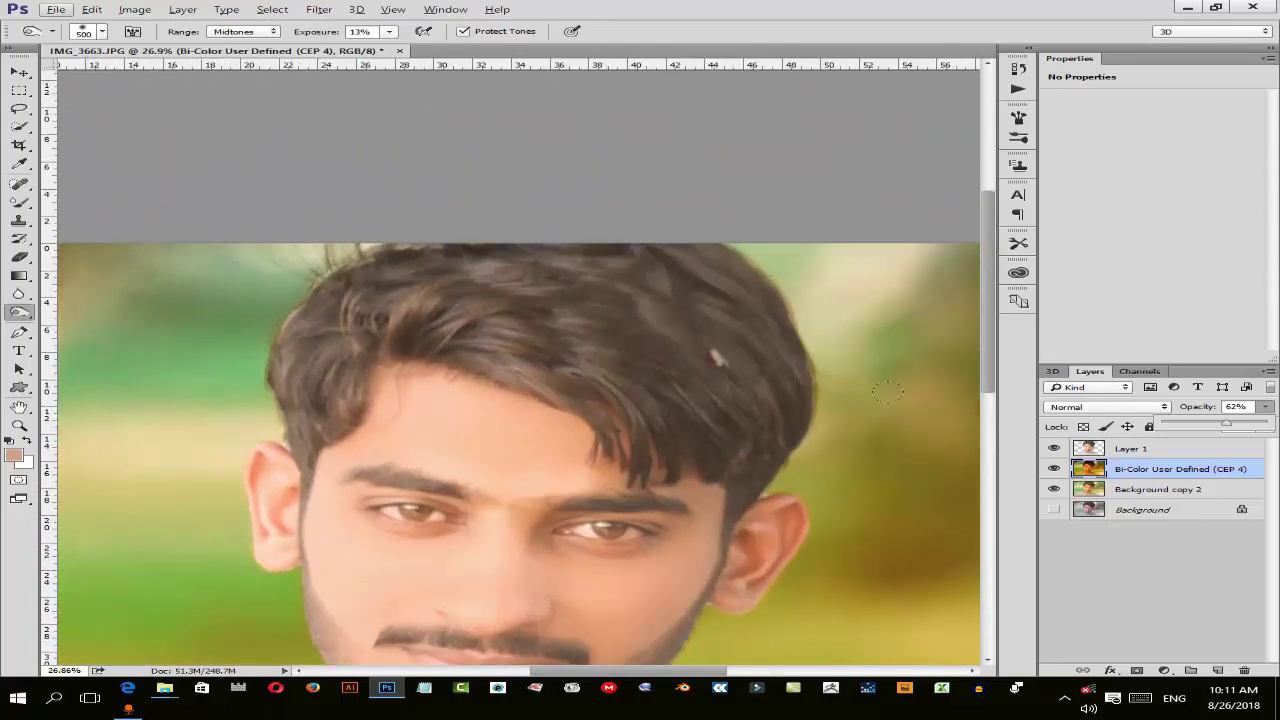
pyautogui.click(1140, 451)
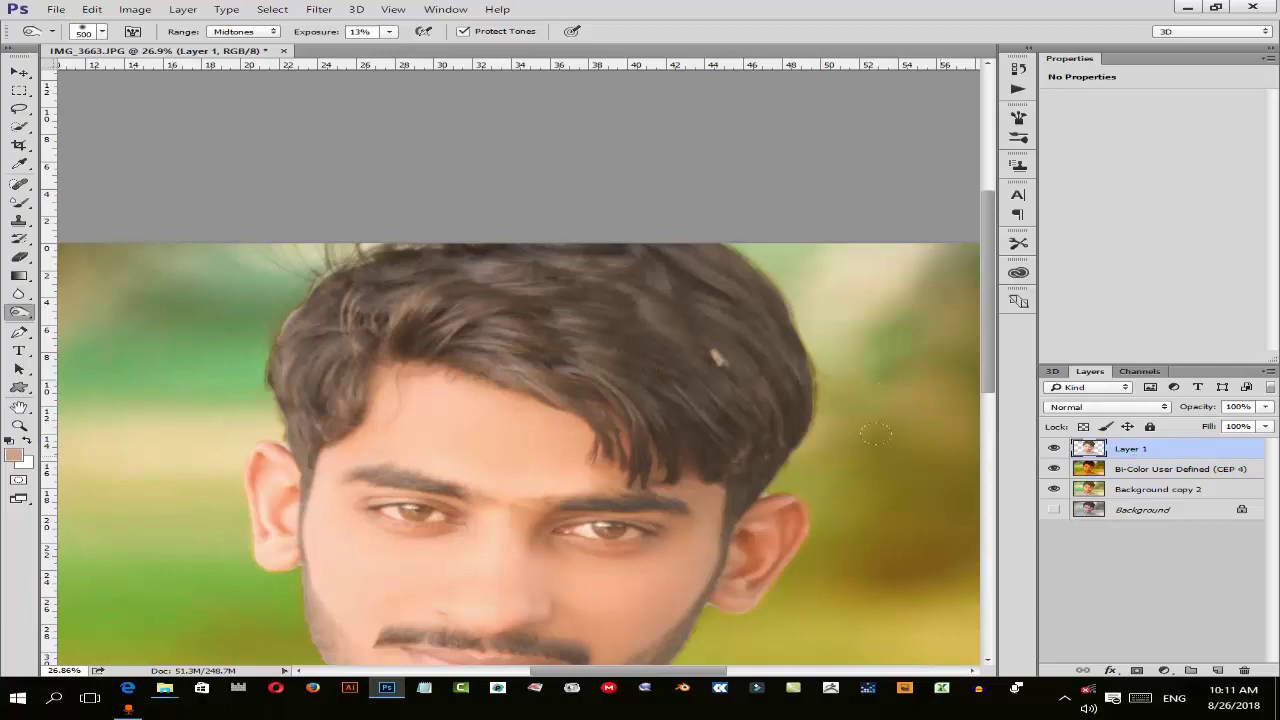
pyautogui.scroll(1, 290, 320)
pyautogui.scroll(1, 290, 320)
pyautogui.scroll(1, 290, 320)
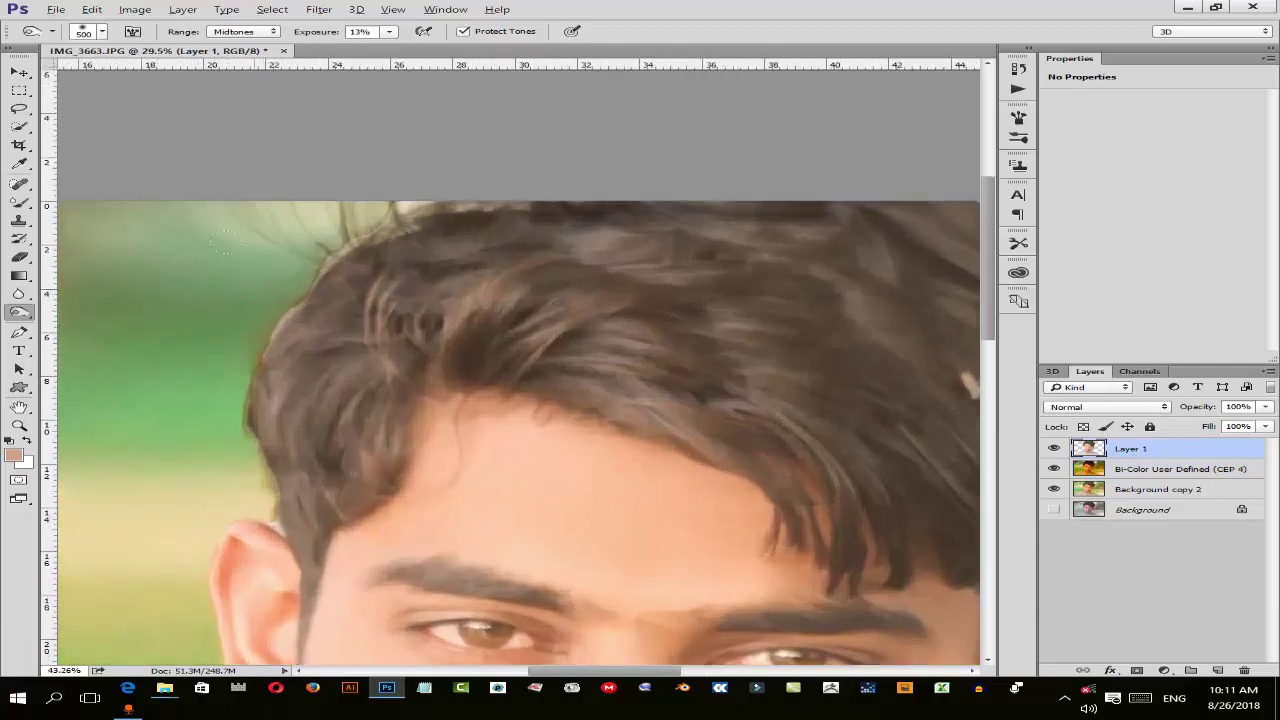
pyautogui.scroll(1, 240, 250)
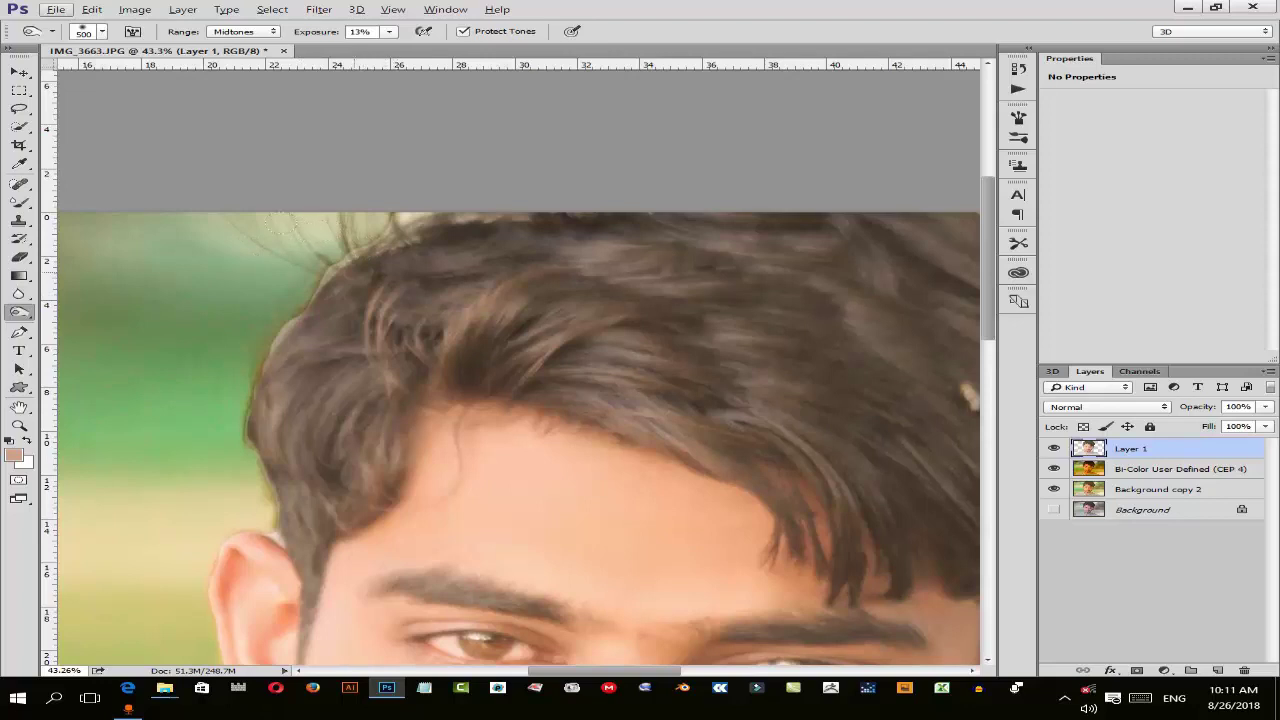
pyautogui.click(16, 258)
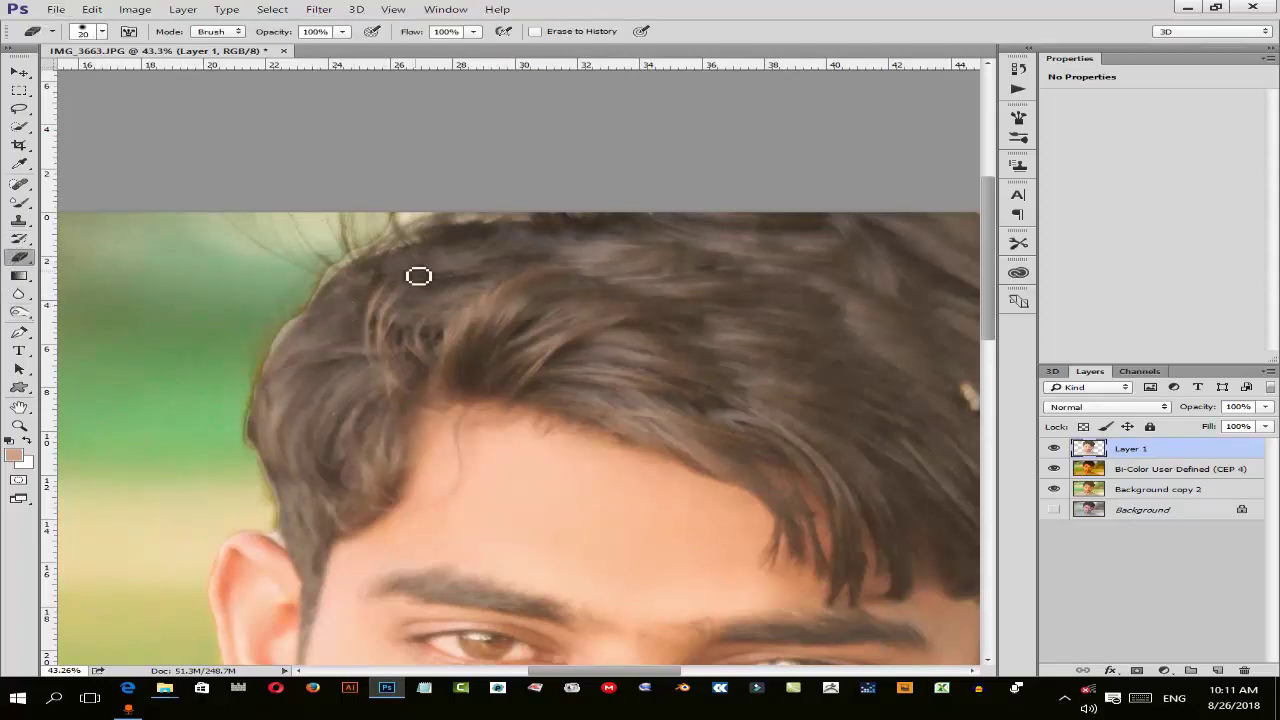
pyautogui.click(18, 312)
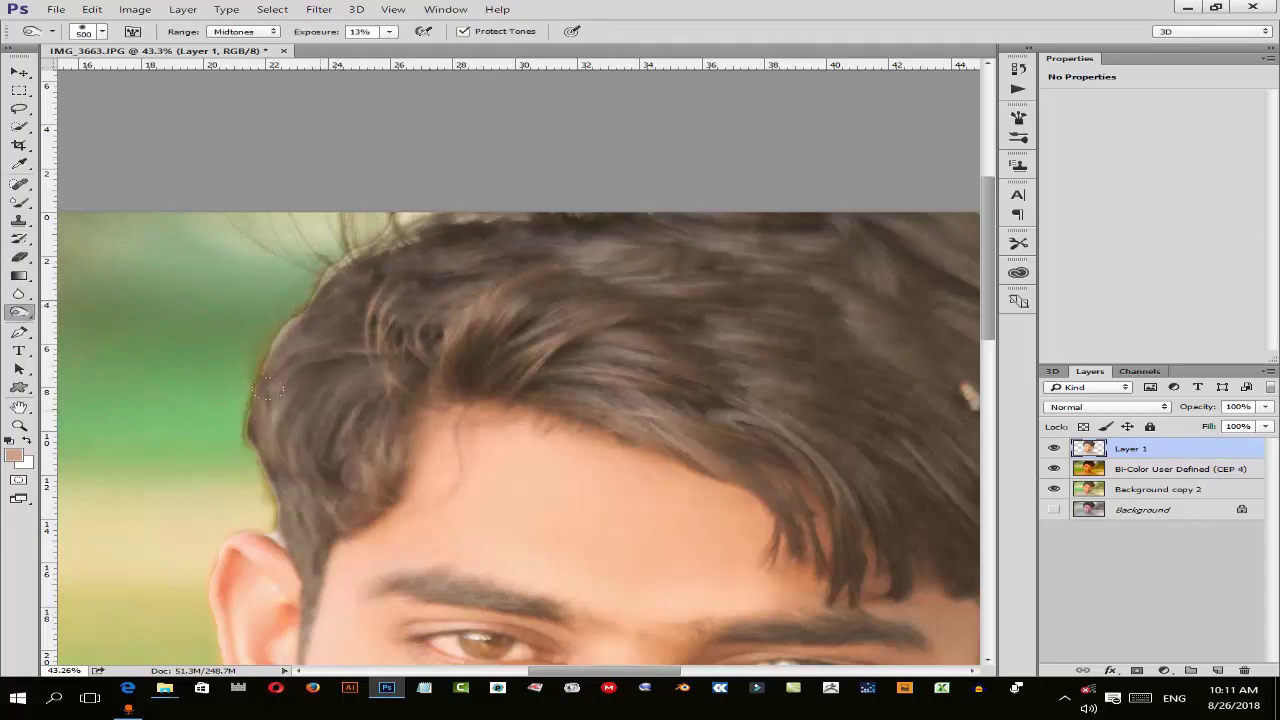
# - Darken the hair across the top of the head and the strands toward the right
pyautogui.moveTo(300, 350)
pyautogui.mouseDown()
pyautogui.moveTo(470, 255)
pyautogui.moveTo(630, 355)
pyautogui.moveTo(700, 260)
pyautogui.moveTo(719, 356)
pyautogui.mouseUp()
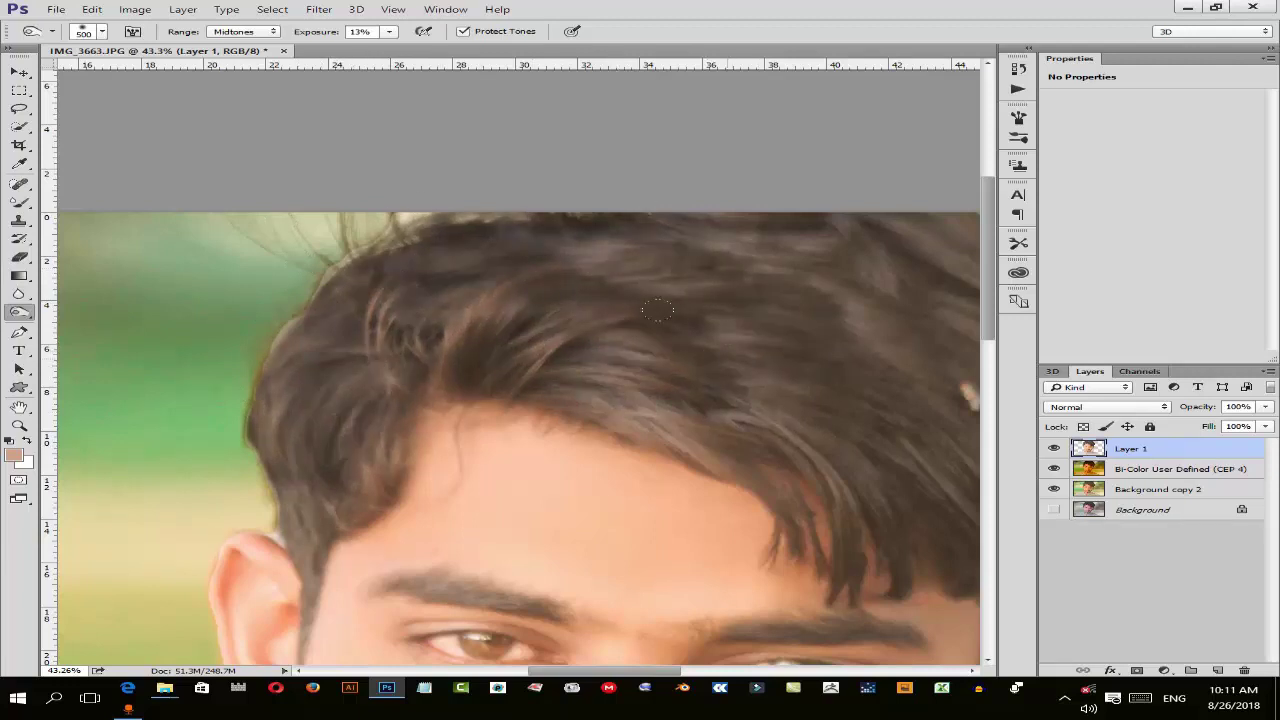
pyautogui.hscroll(2, 729, 363)
pyautogui.hscroll(2, 657, 380)
pyautogui.hscroll(2, 529, 391)
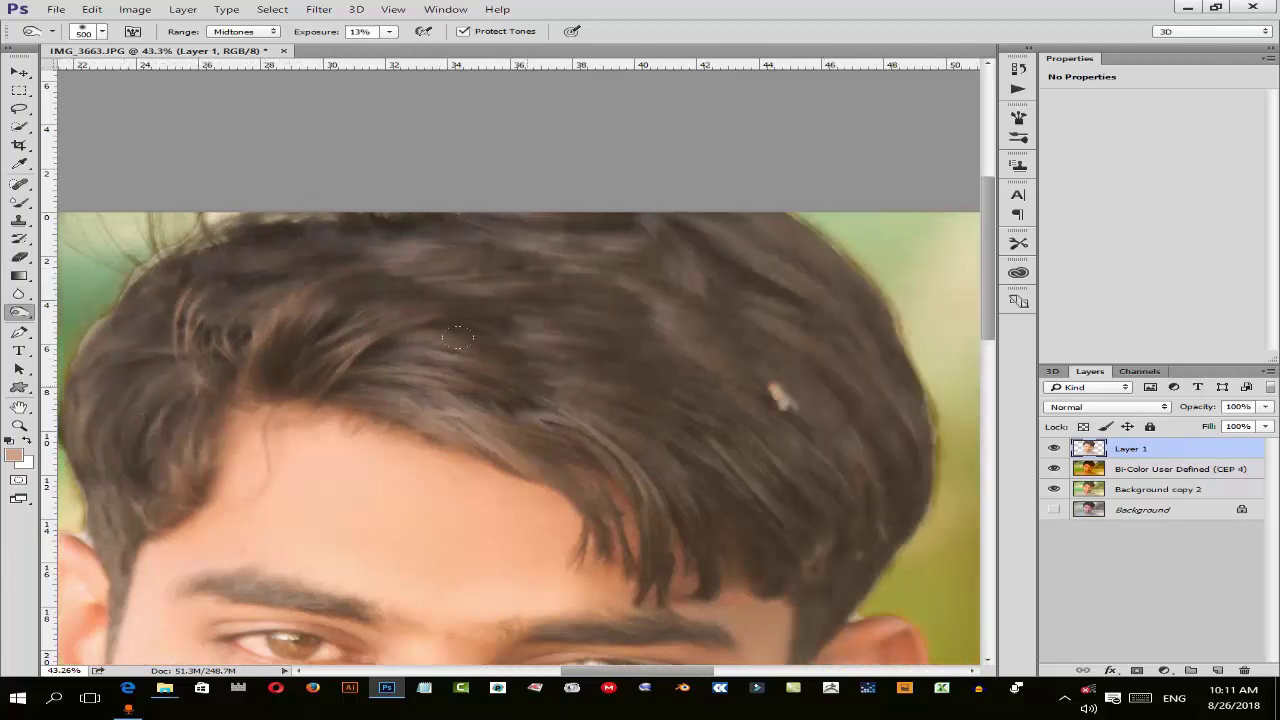
pyautogui.moveTo(438, 337); pyautogui.dragTo(674, 400)
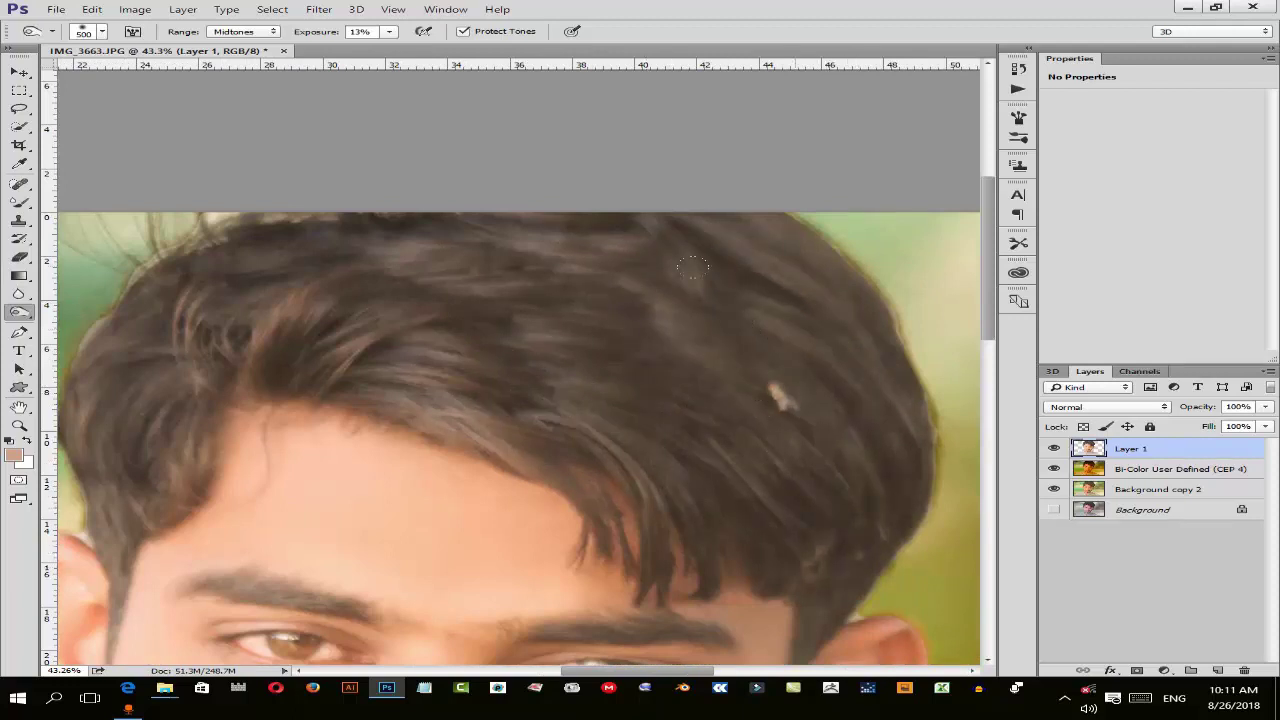
pyautogui.scroll(-1, 528, 345)
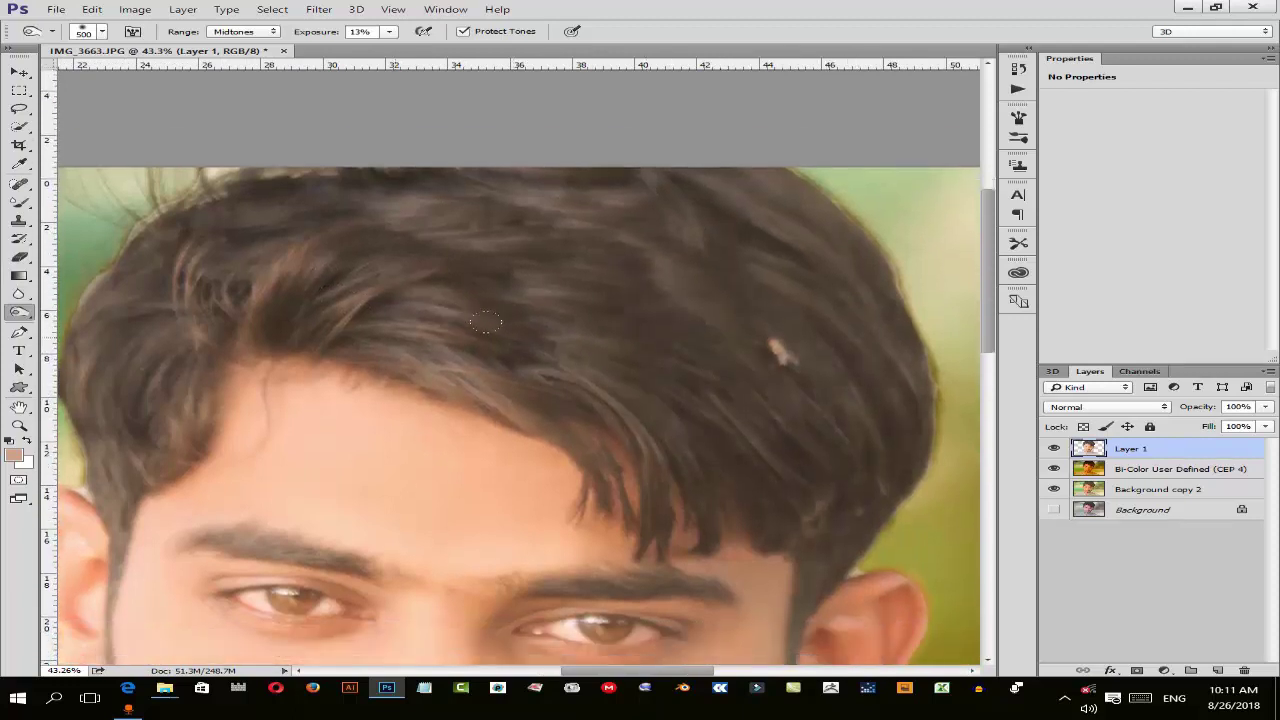
pyautogui.scroll(-1, 528, 345)
pyautogui.scroll(-1, 528, 345)
pyautogui.scroll(-2, 528, 345)
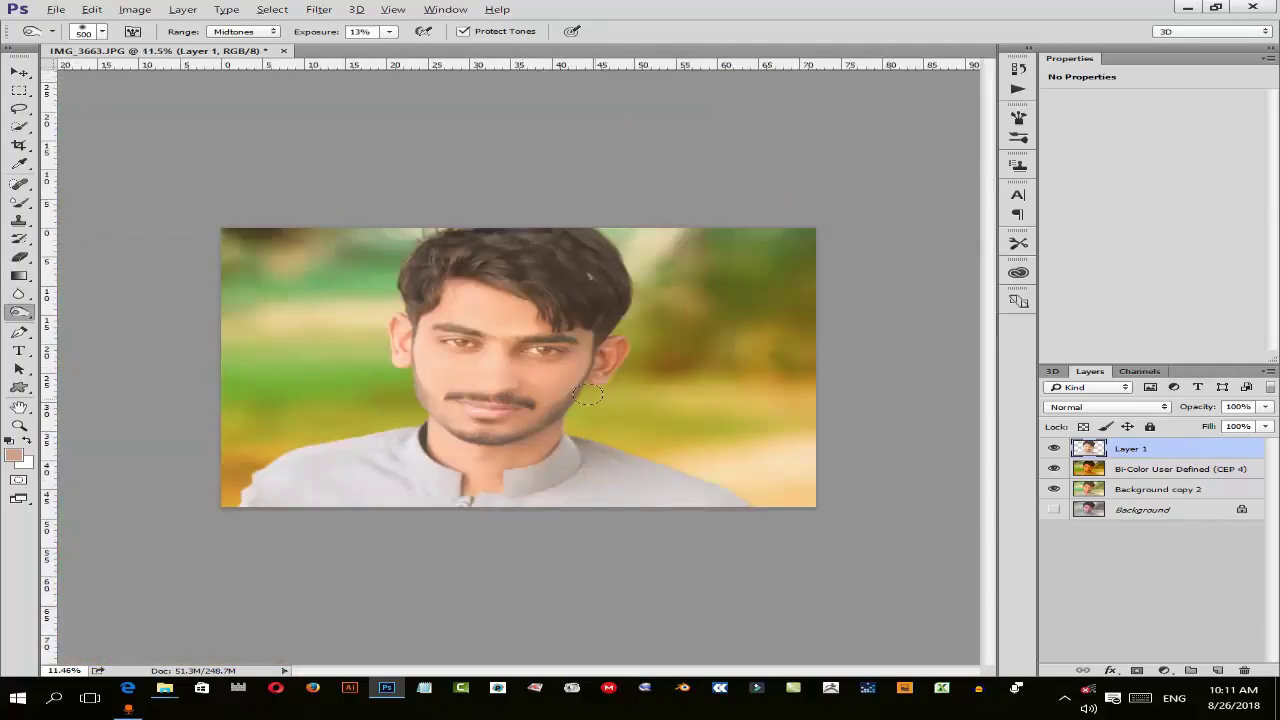
pyautogui.scroll(2, 509, 371)
pyautogui.press('alt')
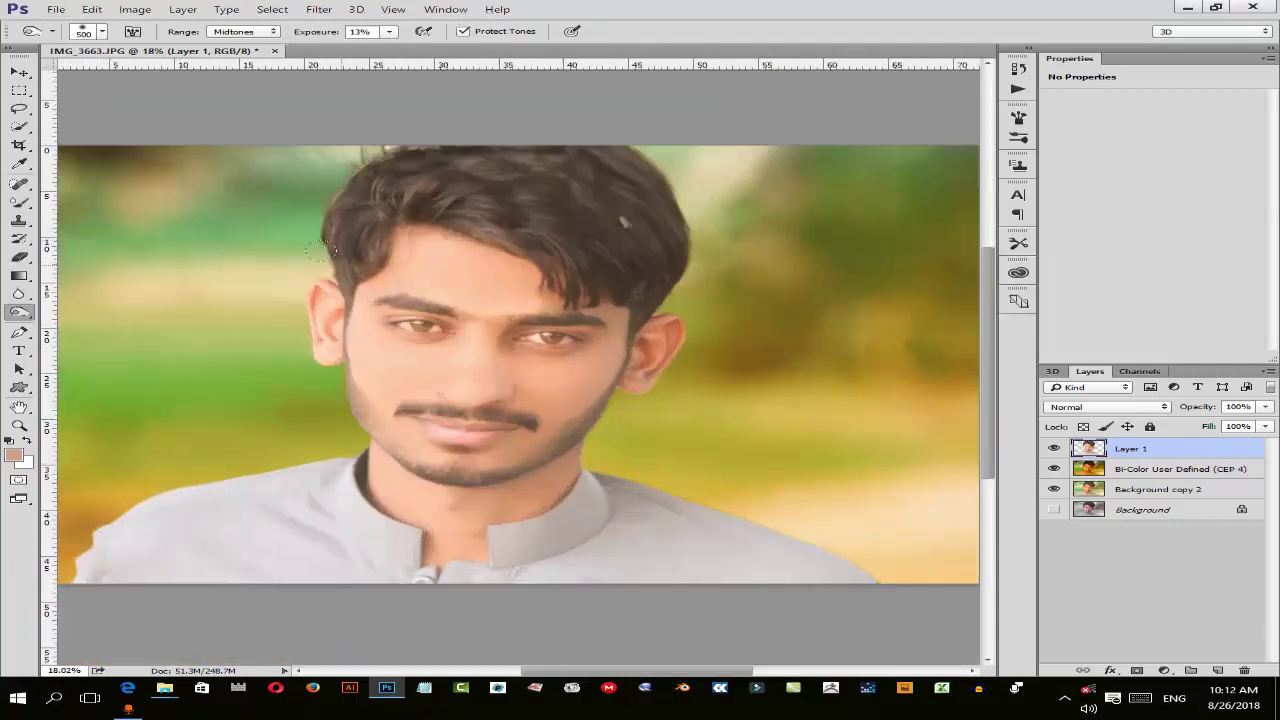
pyautogui.scroll(2, 464, 180)
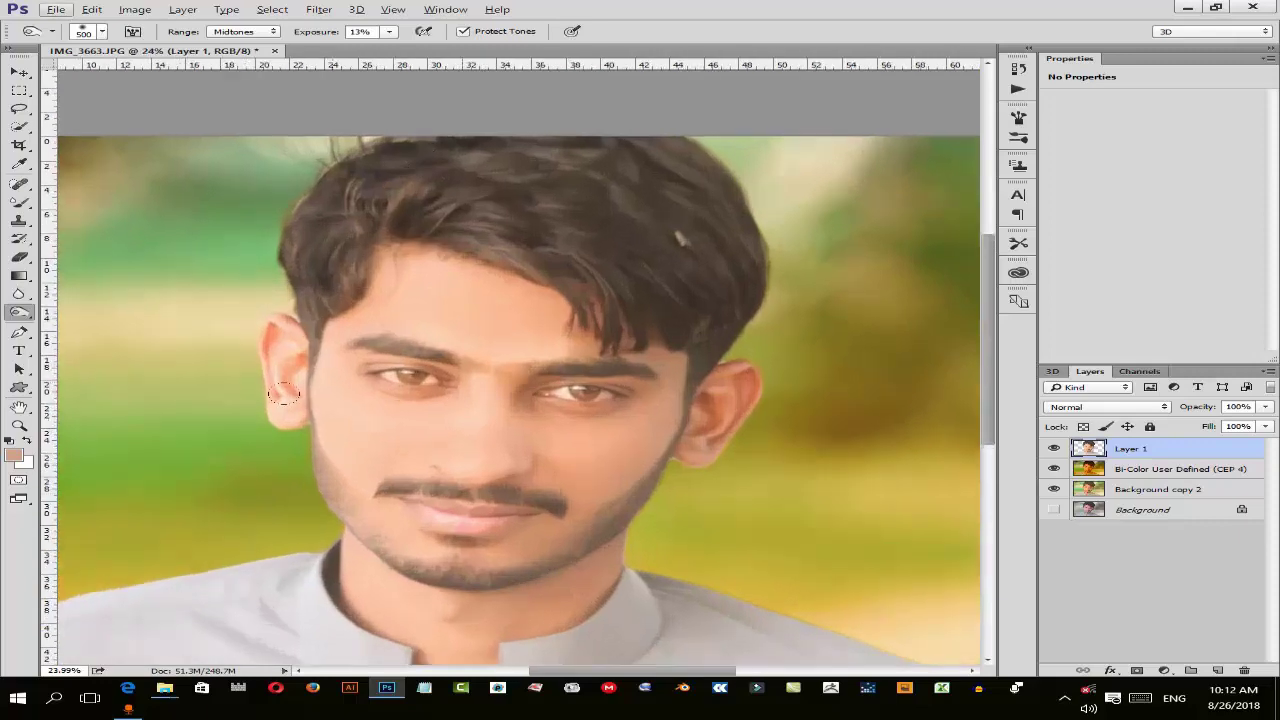
pyautogui.scroll(2, 406, 276)
pyautogui.scroll(1, 390, 230)
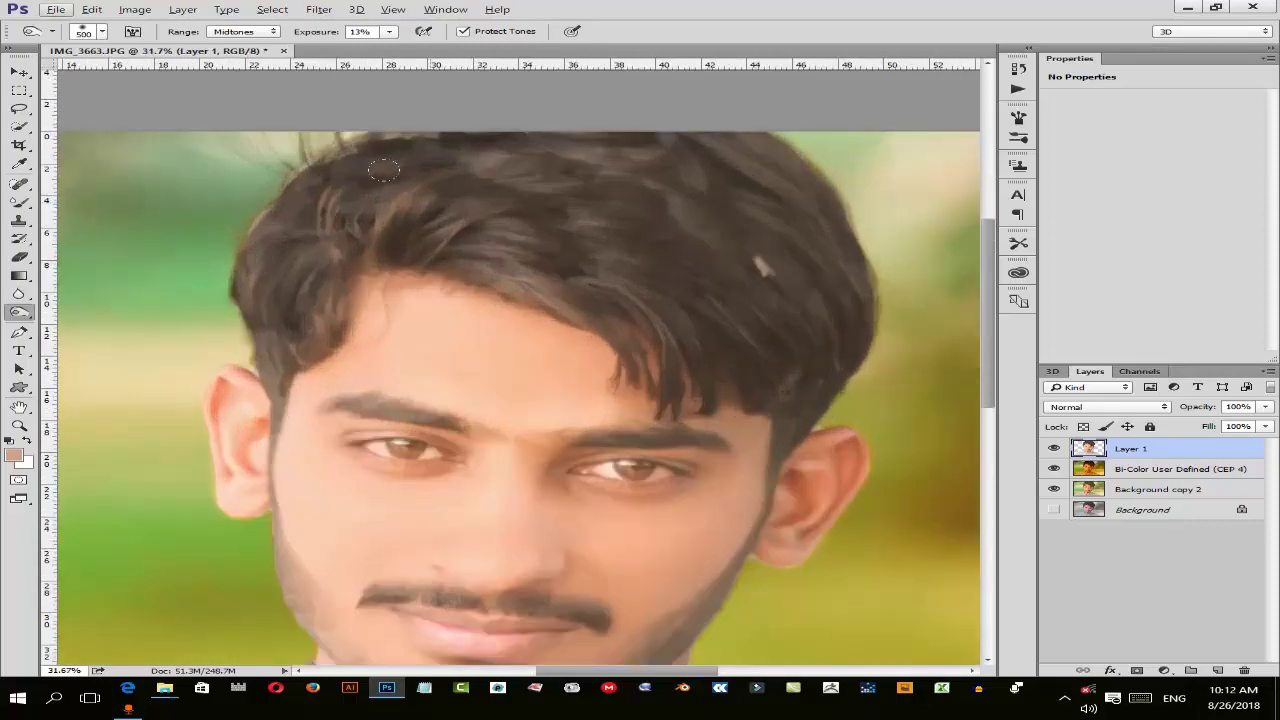
pyautogui.scroll(2, 380, 200)
pyautogui.scroll(1, 250, 196)
pyautogui.scroll(1, 160, 215)
pyautogui.scroll(1, 122, 240)
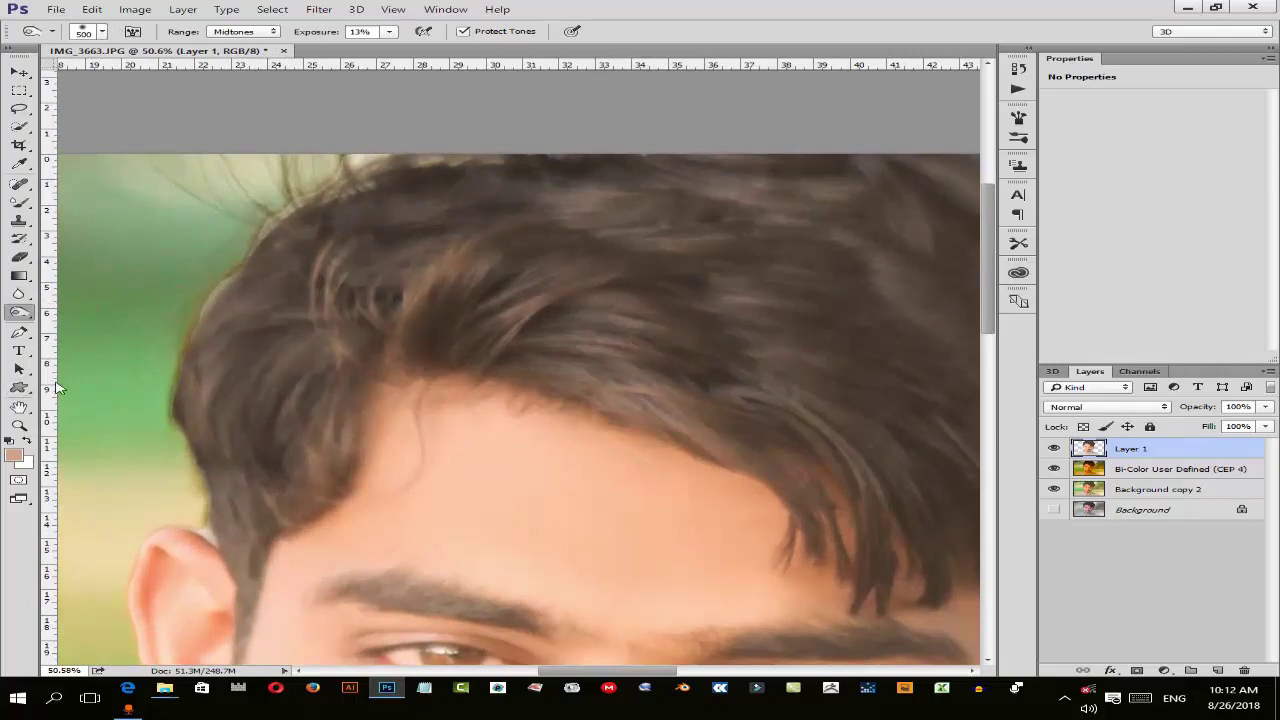
# - Set up the Eraser tool with a 133 px soft brush
pyautogui.click(22, 260)
pyautogui.click(52, 260)
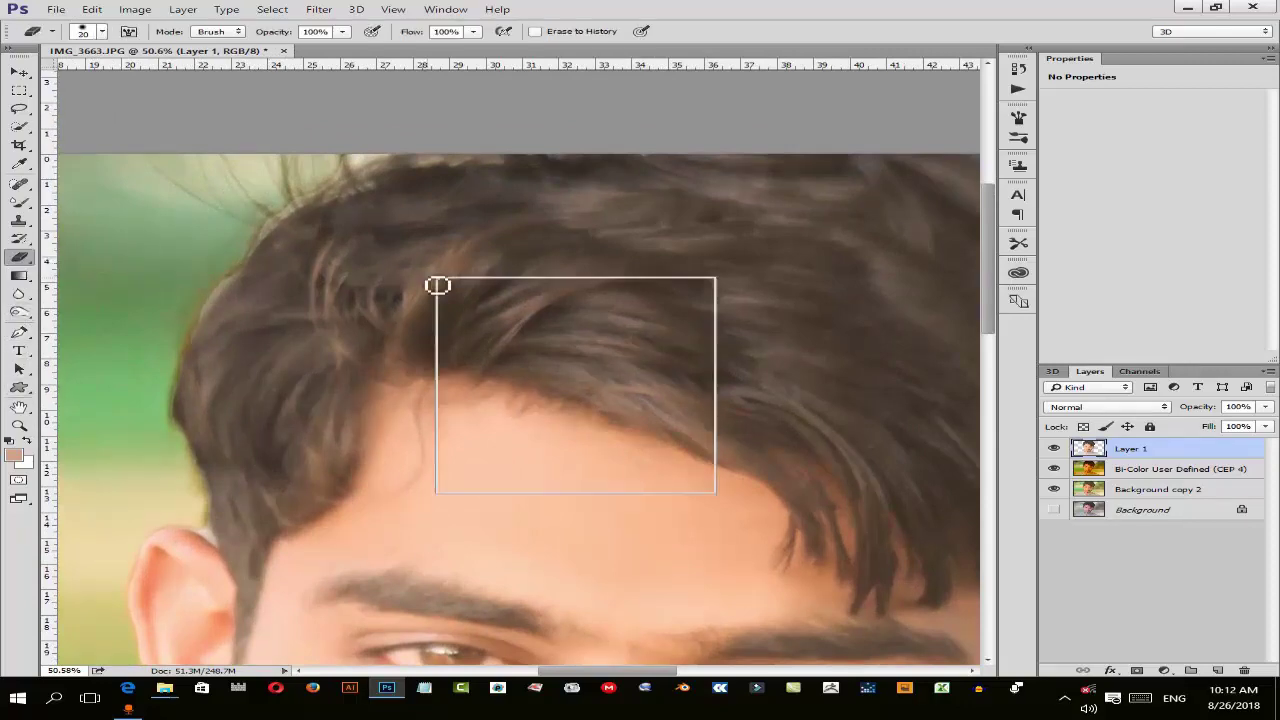
pyautogui.rightClick(437, 283)
pyautogui.moveTo(620, 350)
pyautogui.mouseDown()
pyautogui.moveTo(573, 348)
pyautogui.moveTo(608, 312)
pyautogui.mouseUp()
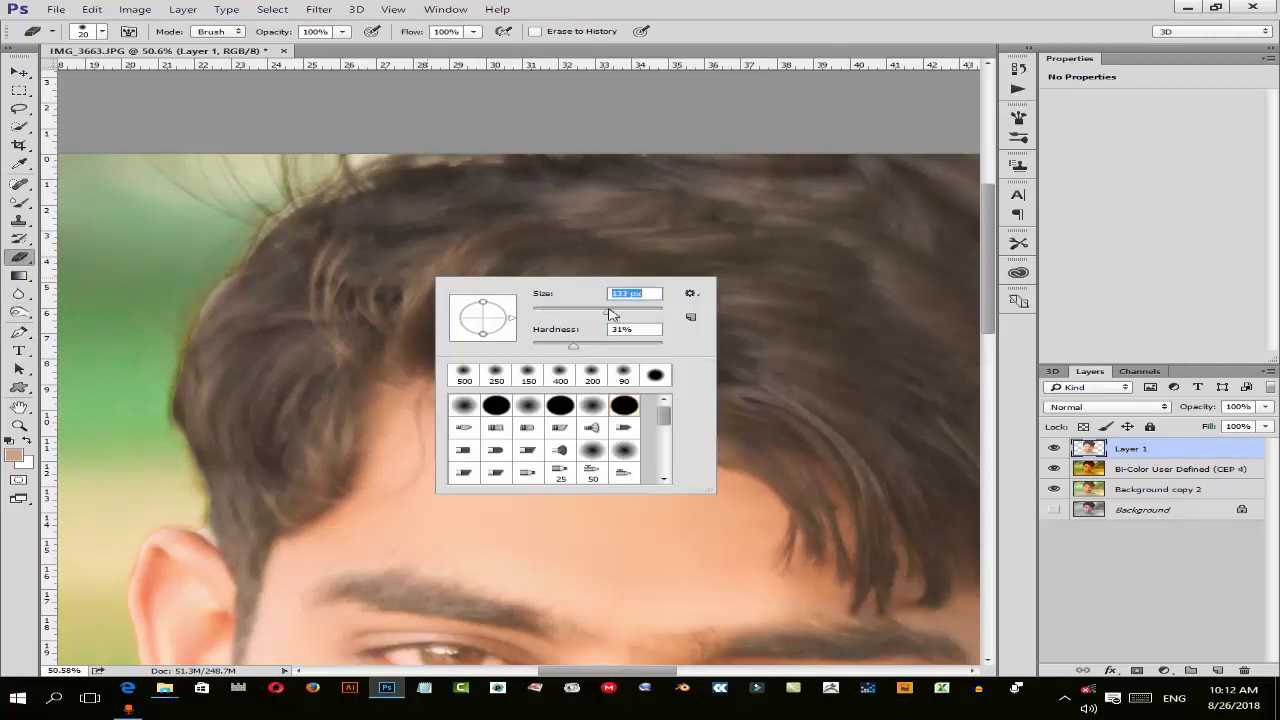
pyautogui.click(184, 210)
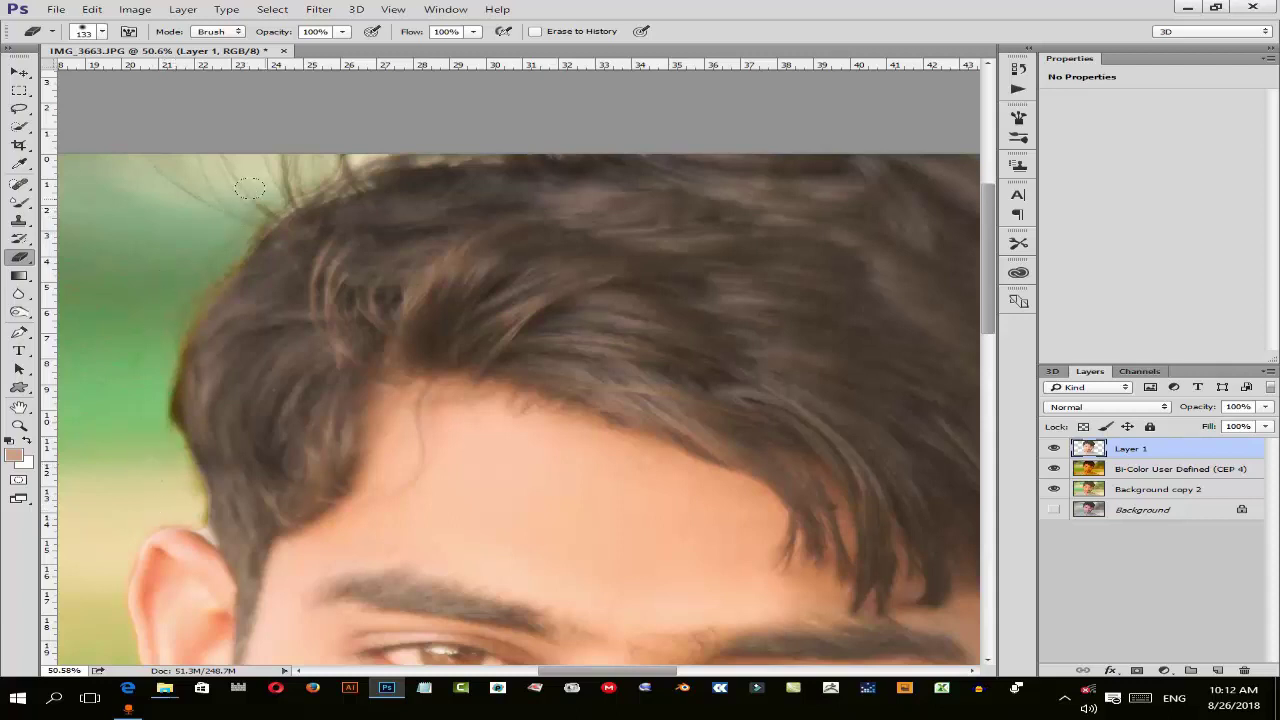
# - Erase along the hair's top edge and top-right edge
pyautogui.moveTo(322, 140); pyautogui.dragTo(461, 125)
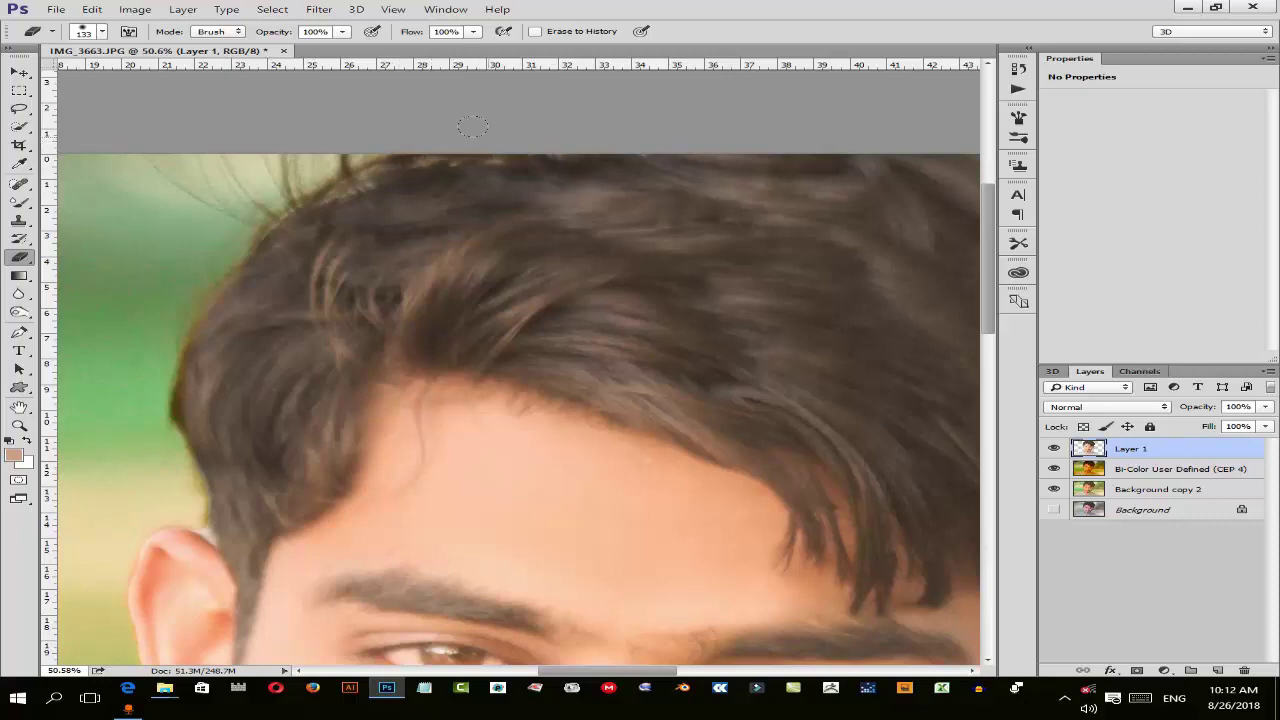
pyautogui.scroll(-5, 473, 125)
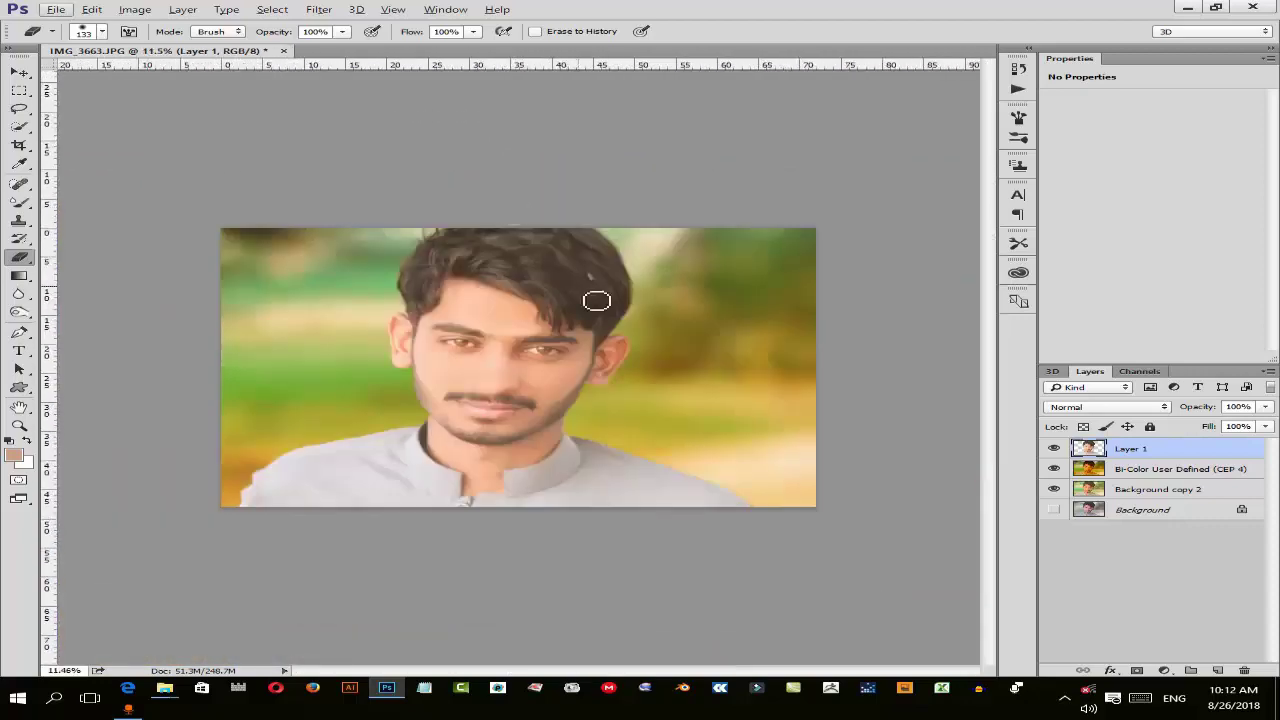
pyautogui.scroll(4, 634, 280)
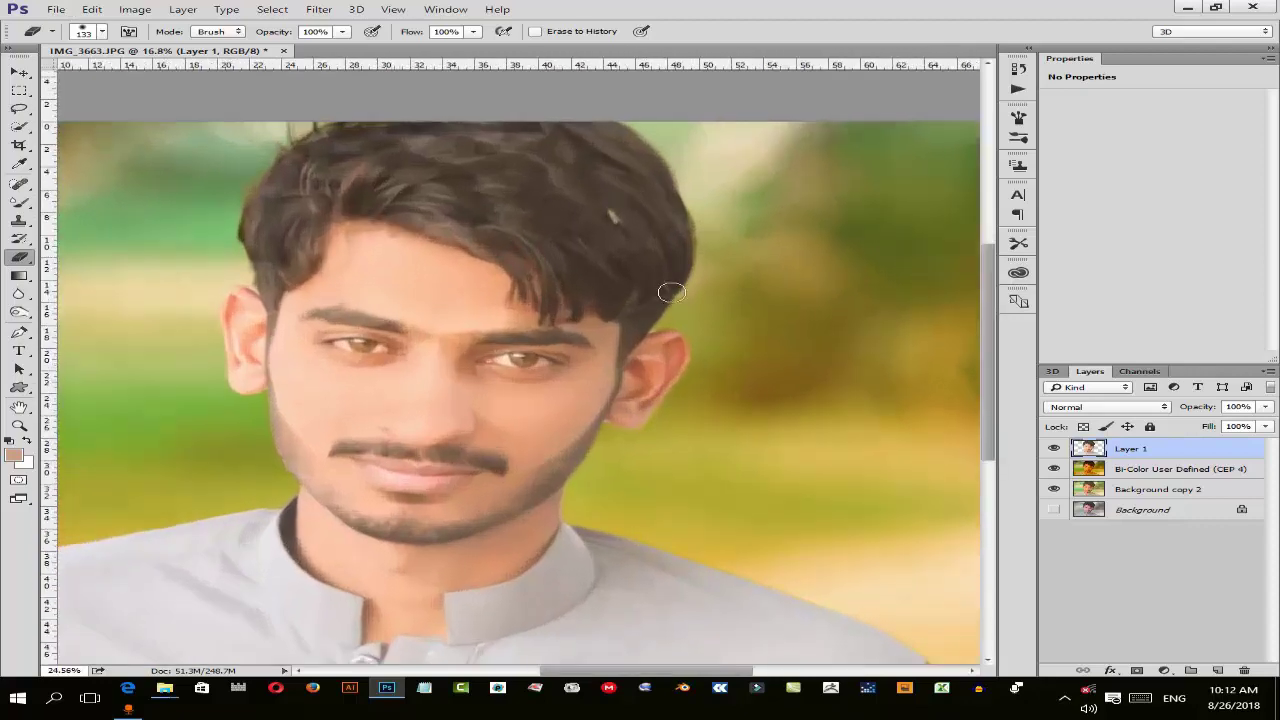
pyautogui.scroll(1, 671, 291)
pyautogui.scroll(1, 690, 298)
pyautogui.scroll(1, 710, 305)
pyautogui.scroll(1, 730, 313)
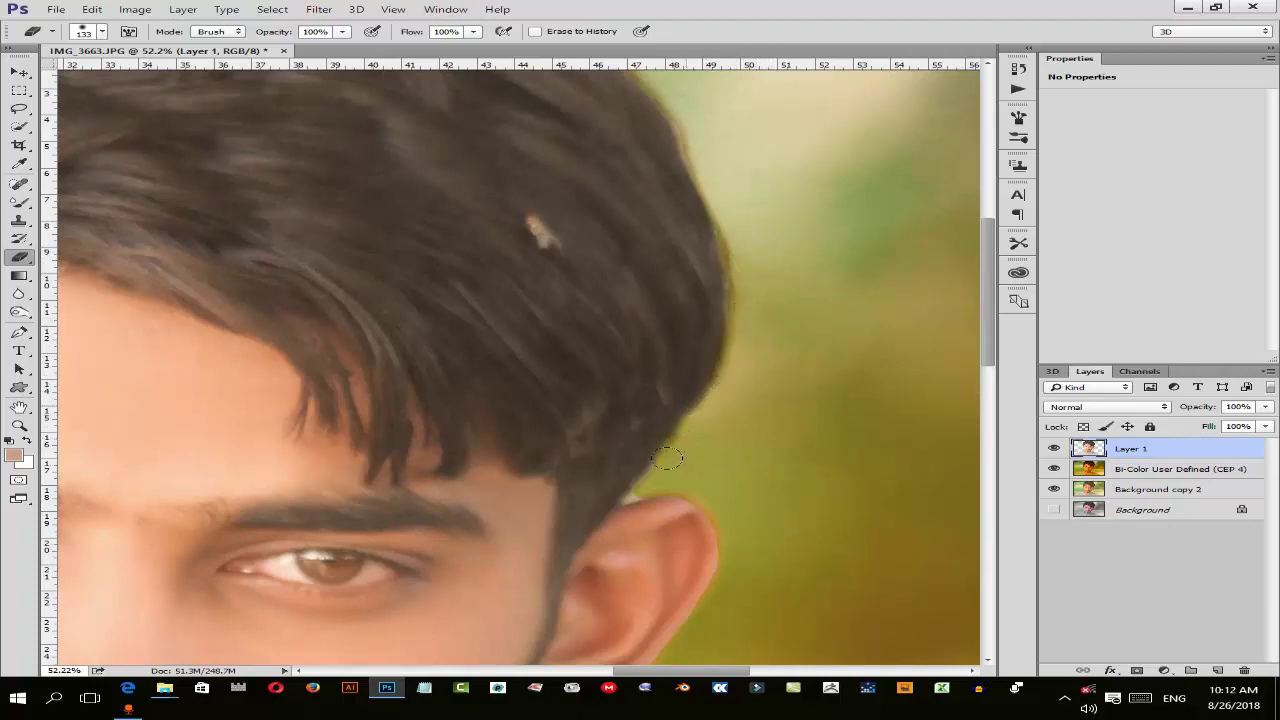
pyautogui.scroll(2, 740, 189)
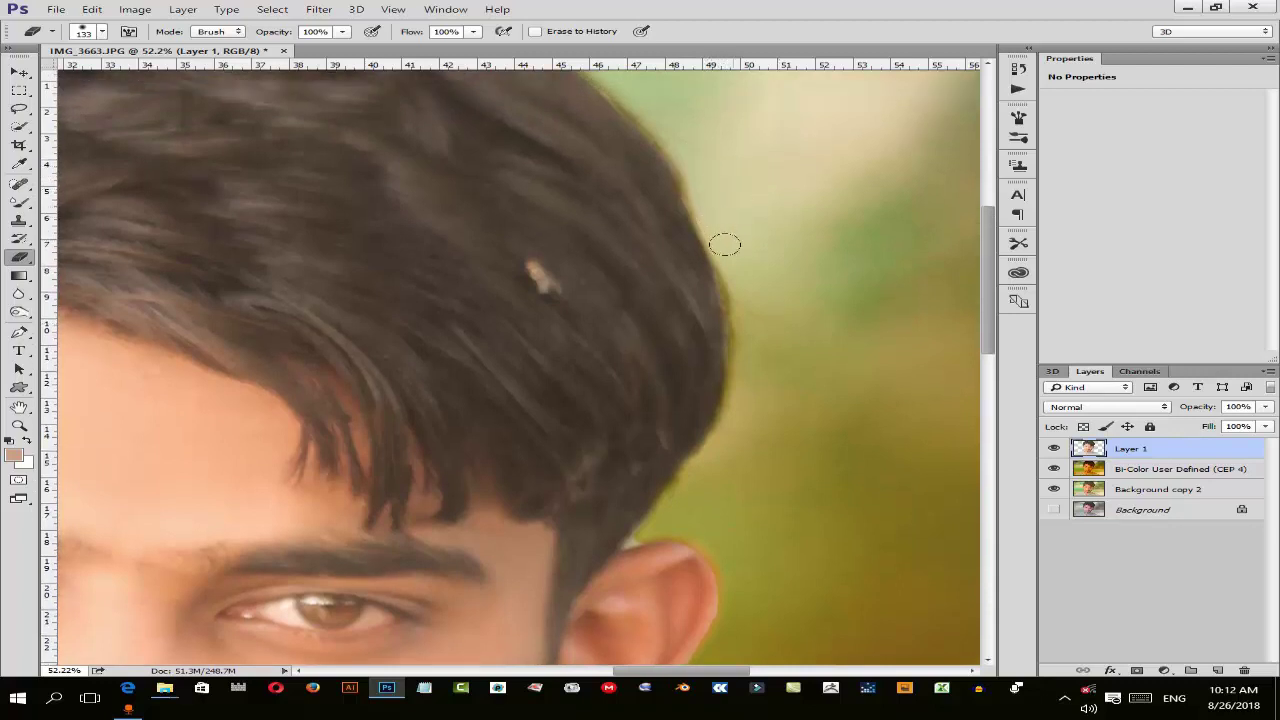
pyautogui.scroll(1, 750, 263)
pyautogui.scroll(1, 753, 263)
pyautogui.scroll(2, 571, 126)
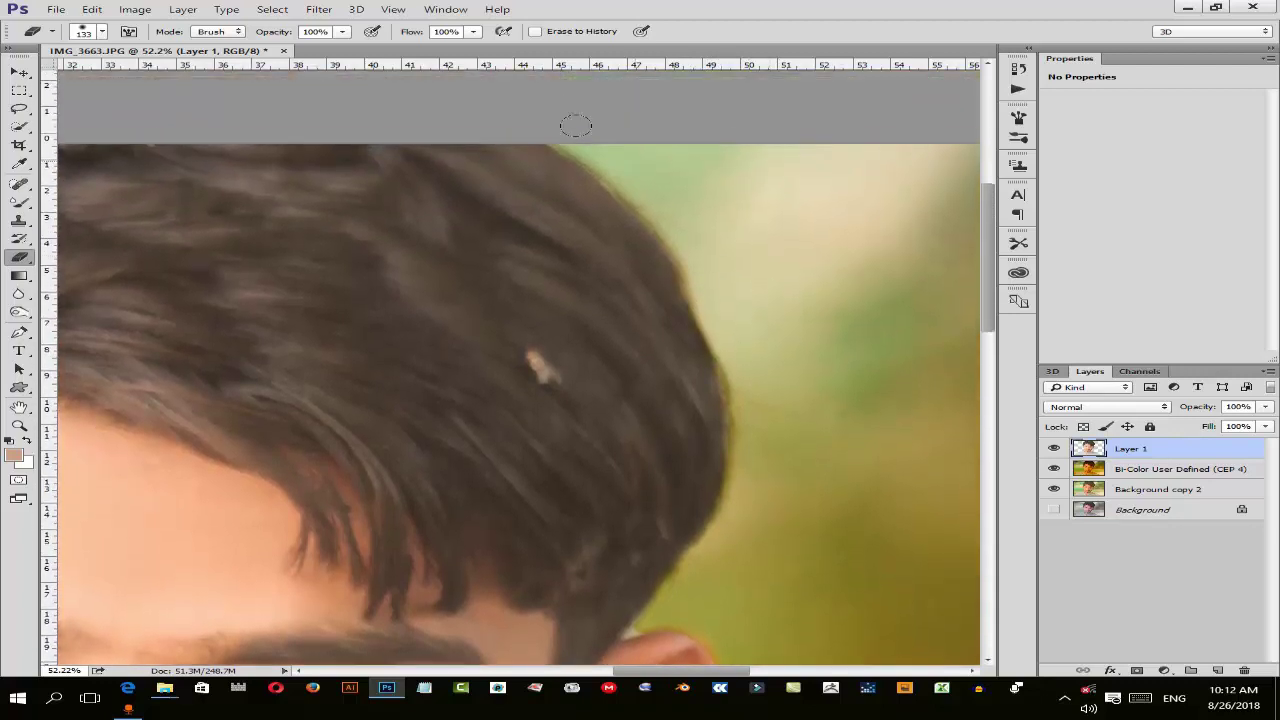
pyautogui.scroll(1, 549, 150)
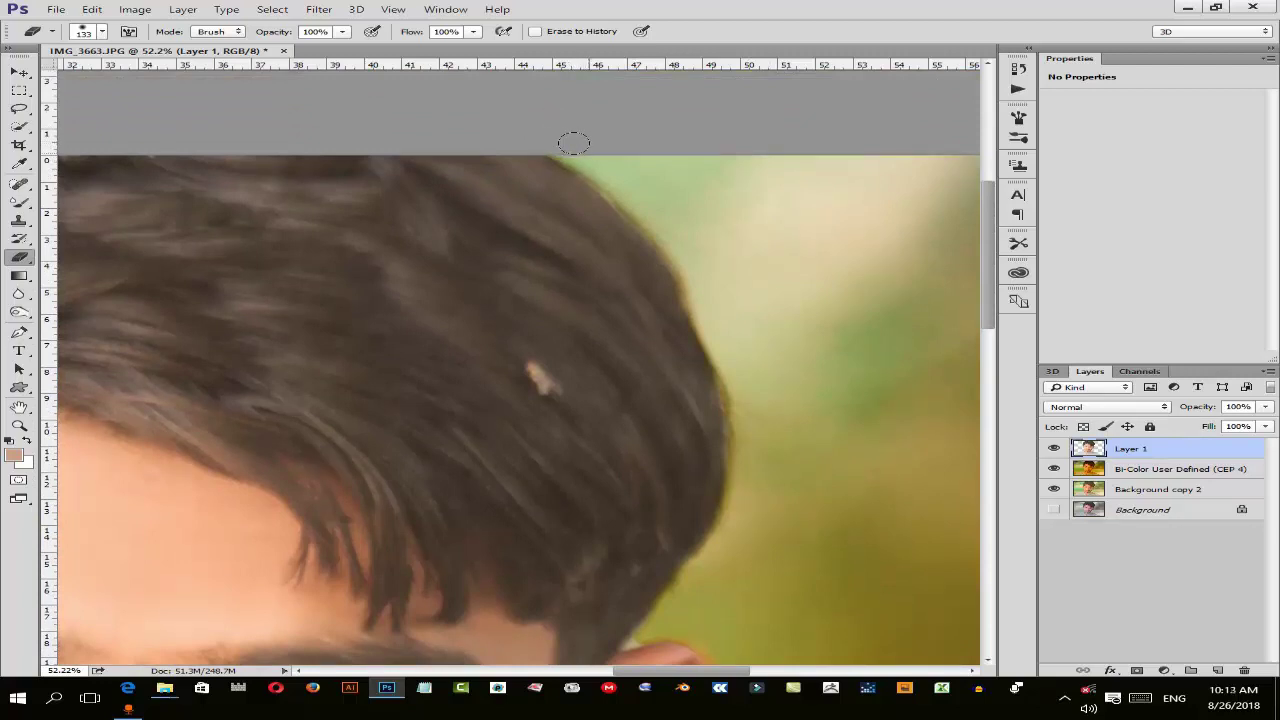
pyautogui.moveTo(574, 137); pyautogui.dragTo(706, 266)
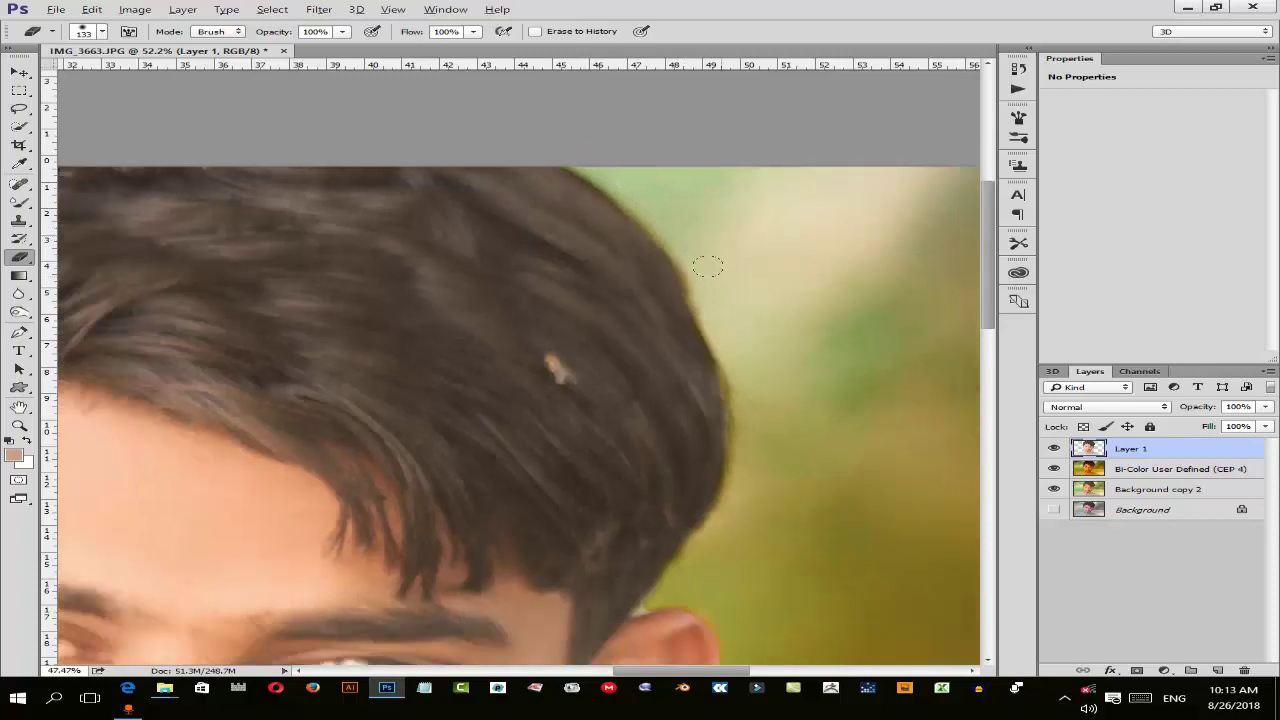
pyautogui.scroll(-5, 706, 266)
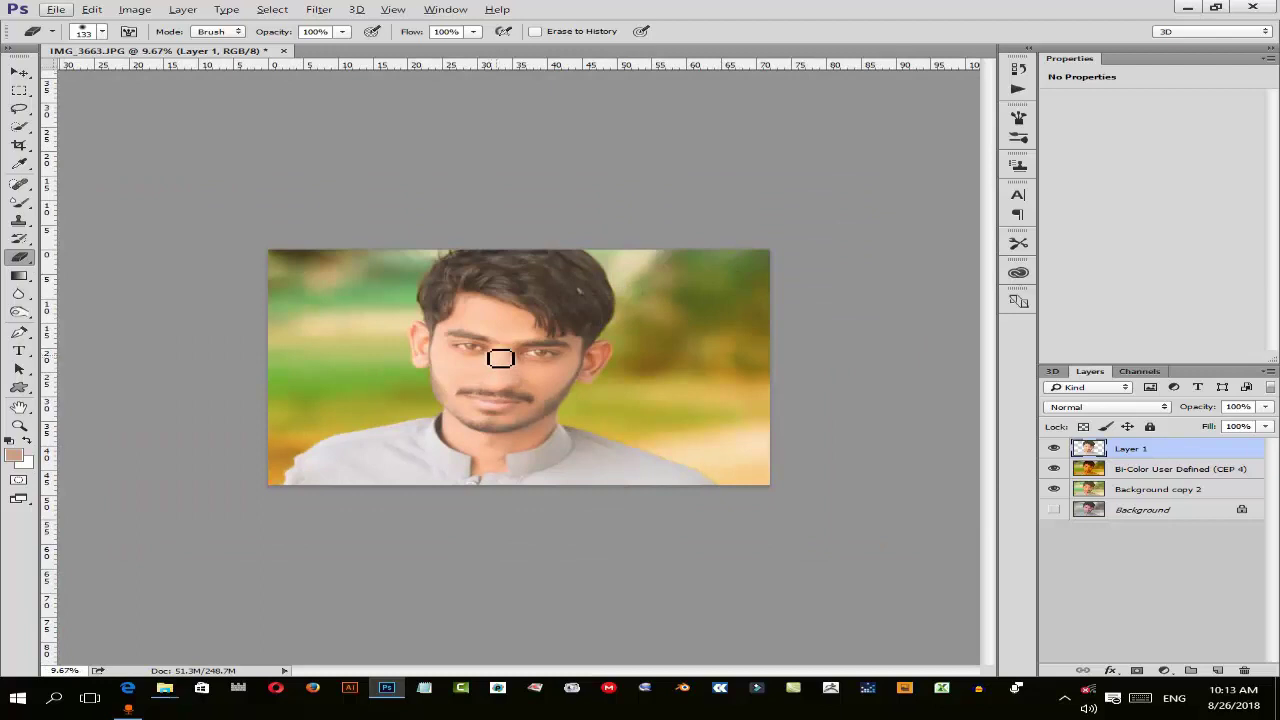
# - Apply Levels to the portrait with the black input point at about 23
pyautogui.click(158, 9)
pyautogui.moveTo(165, 45)
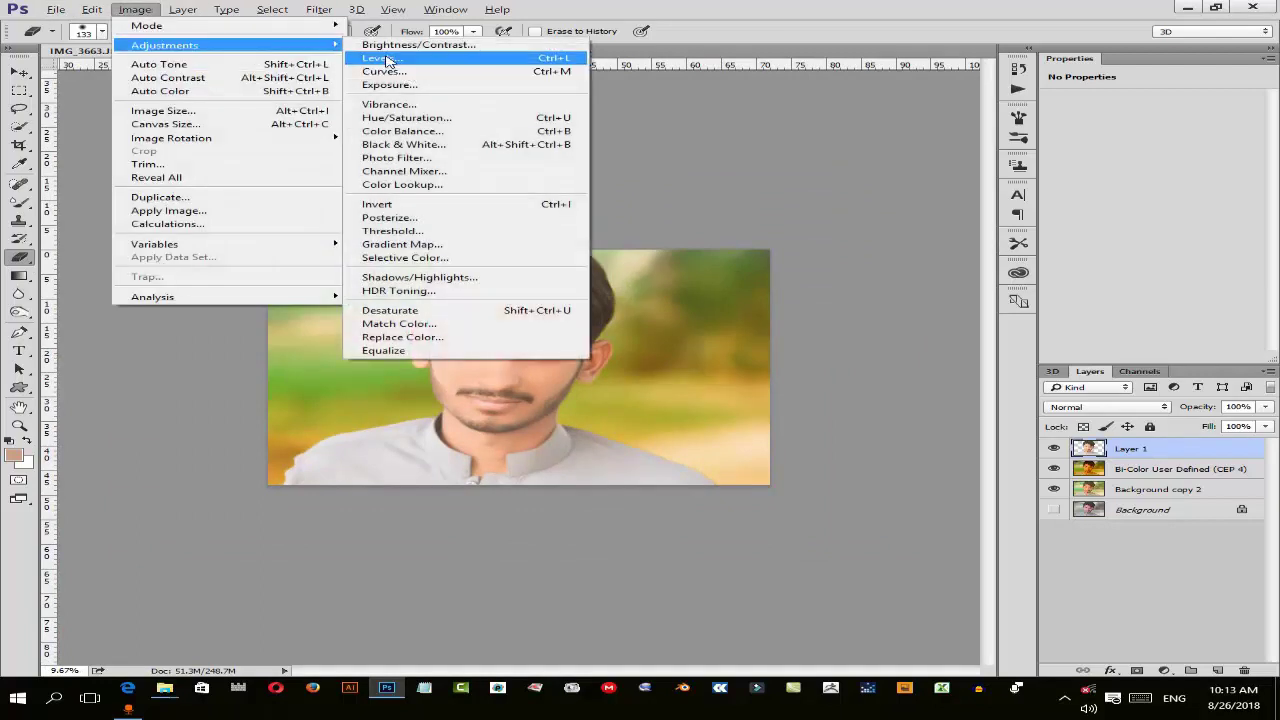
pyautogui.click(388, 61)
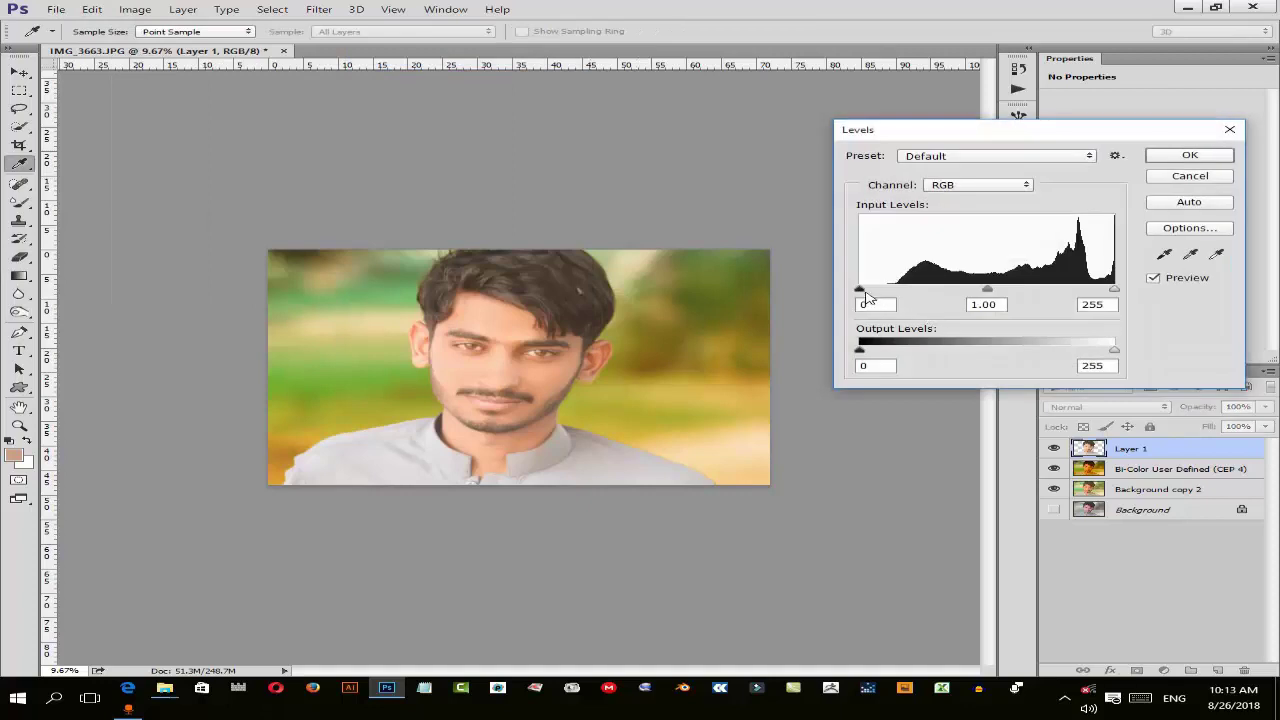
pyautogui.moveTo(861, 290); pyautogui.dragTo(897, 292)
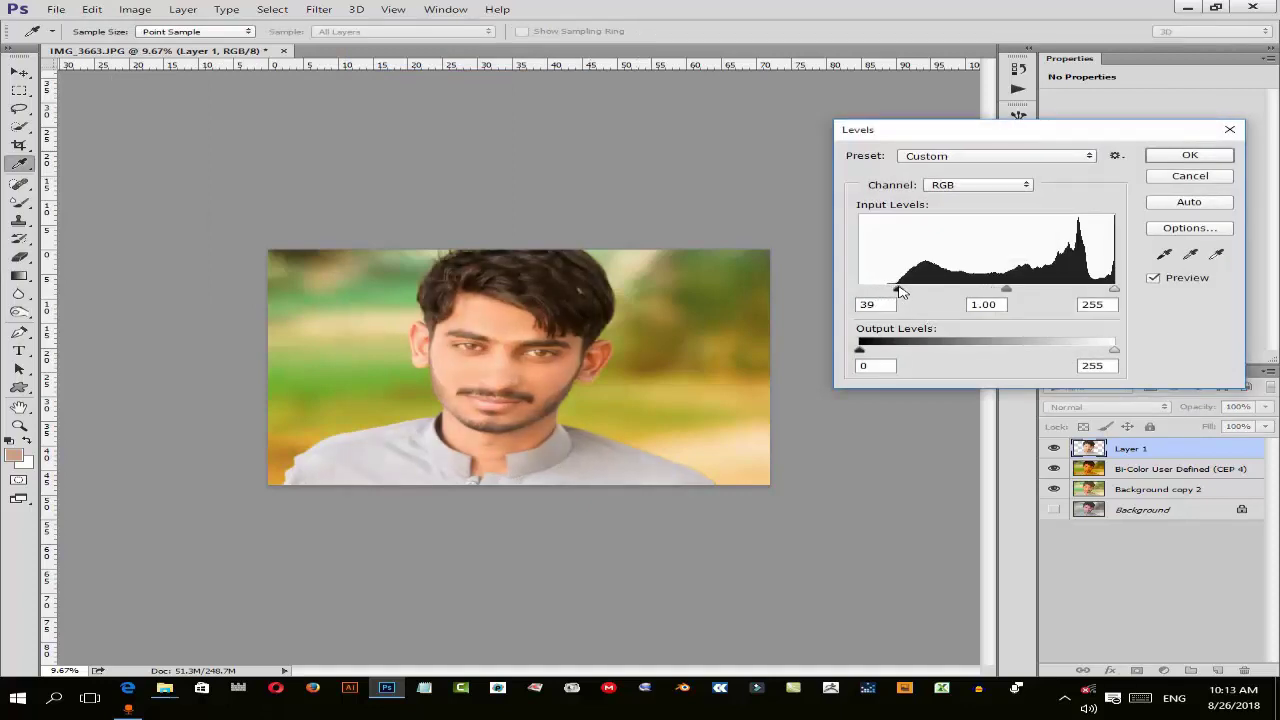
pyautogui.moveTo(899, 291); pyautogui.dragTo(883, 293)
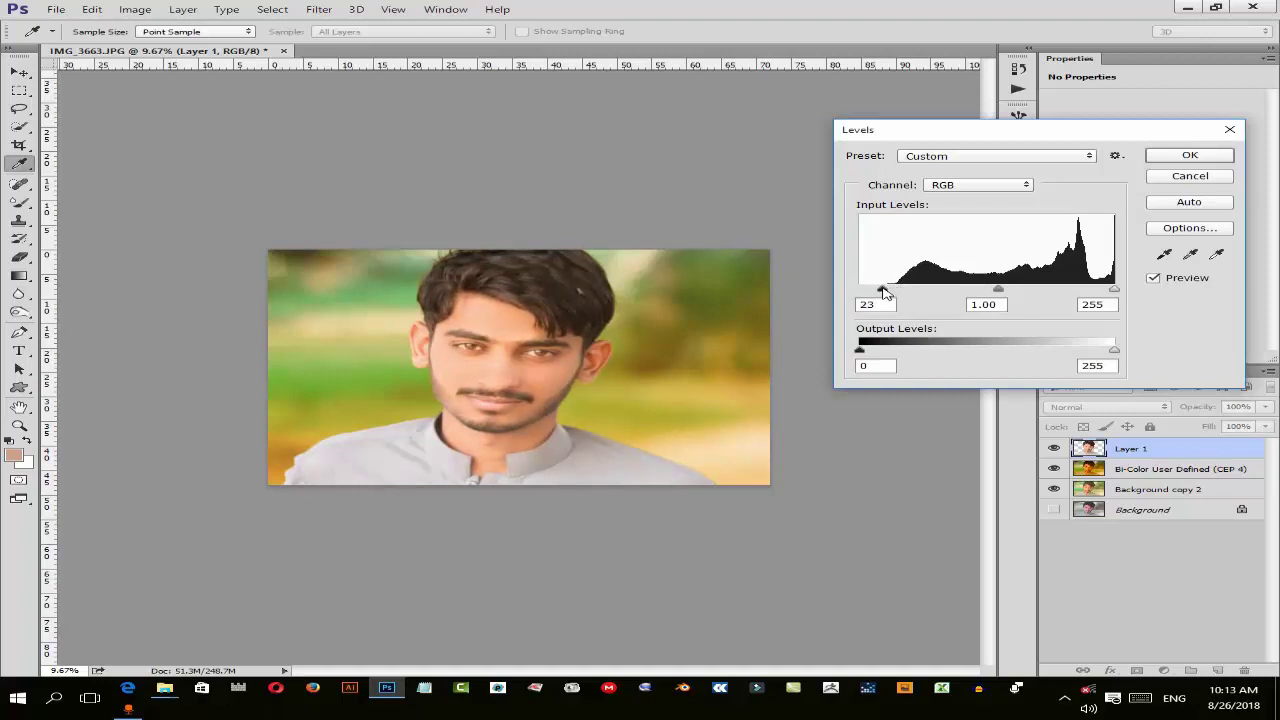
pyautogui.click(883, 292)
pyautogui.click(1180, 155)
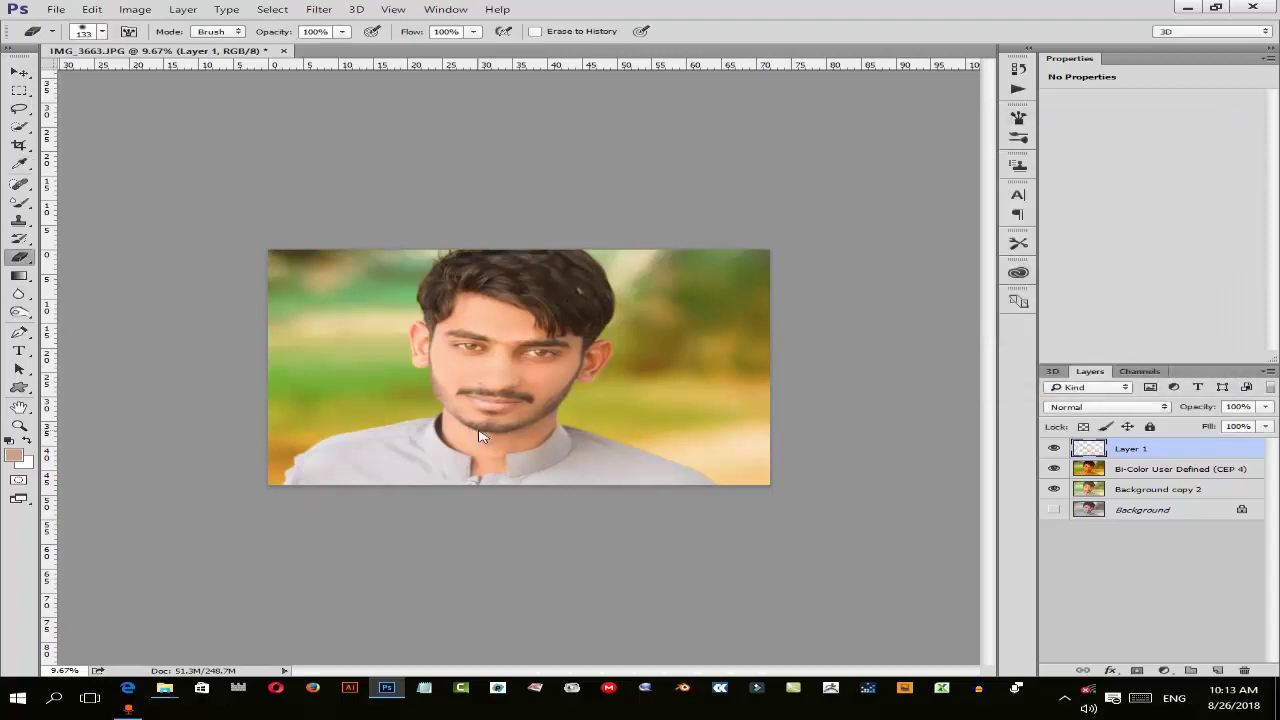
# - Zoom in on the left jaw, erase its soft edge, then zoom back out to fit
pyautogui.scroll(2, 466, 314)
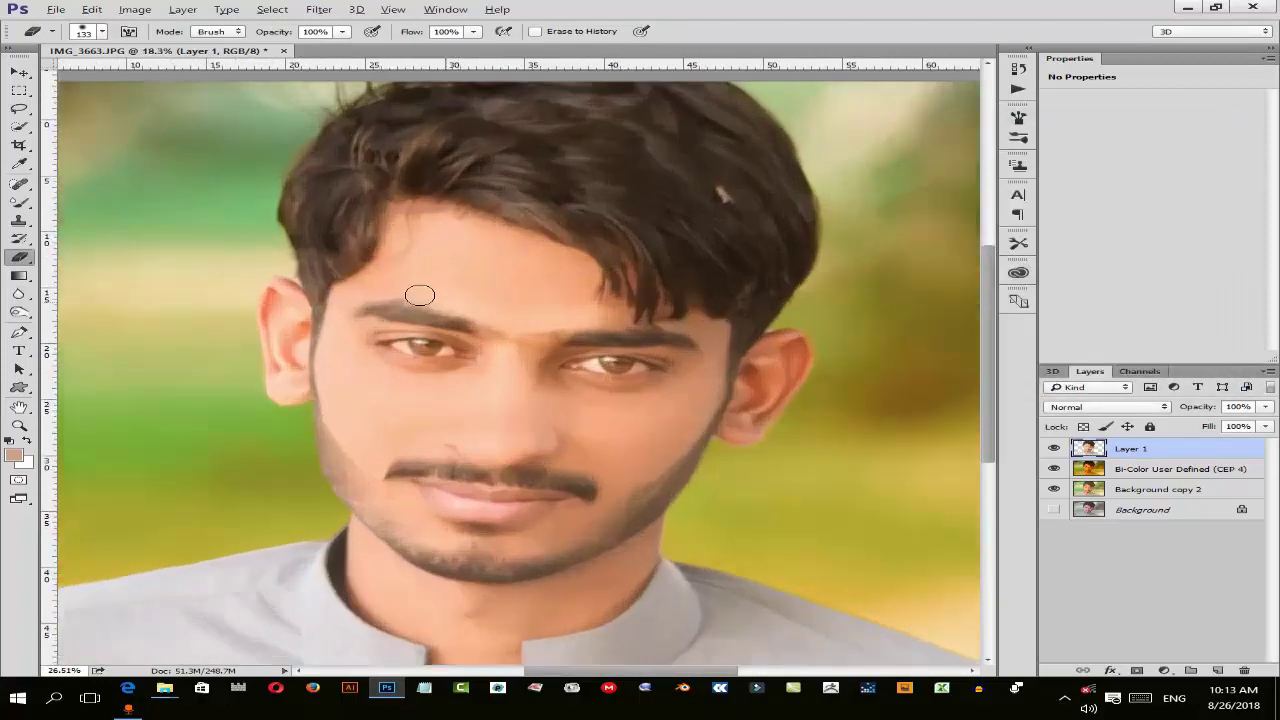
pyautogui.scroll(3, 423, 291)
pyautogui.scroll(2, 355, 385)
pyautogui.scroll(1, 340, 360)
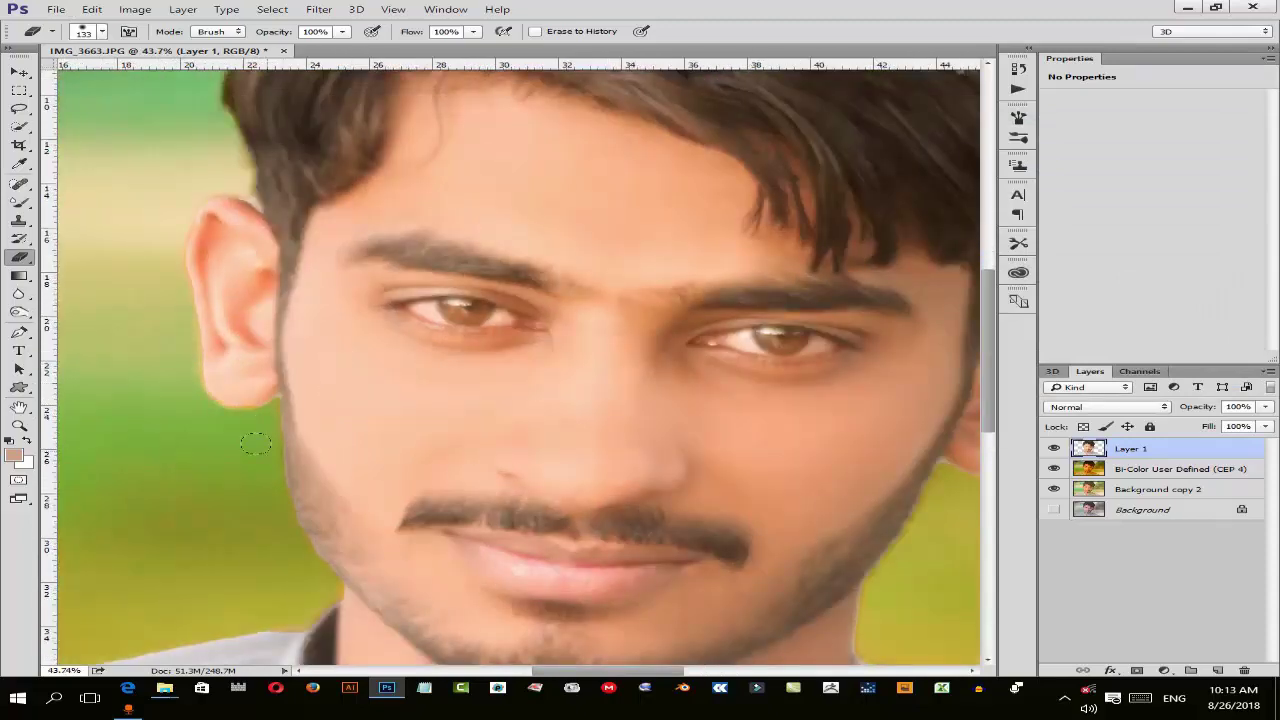
pyautogui.scroll(3, 240, 430)
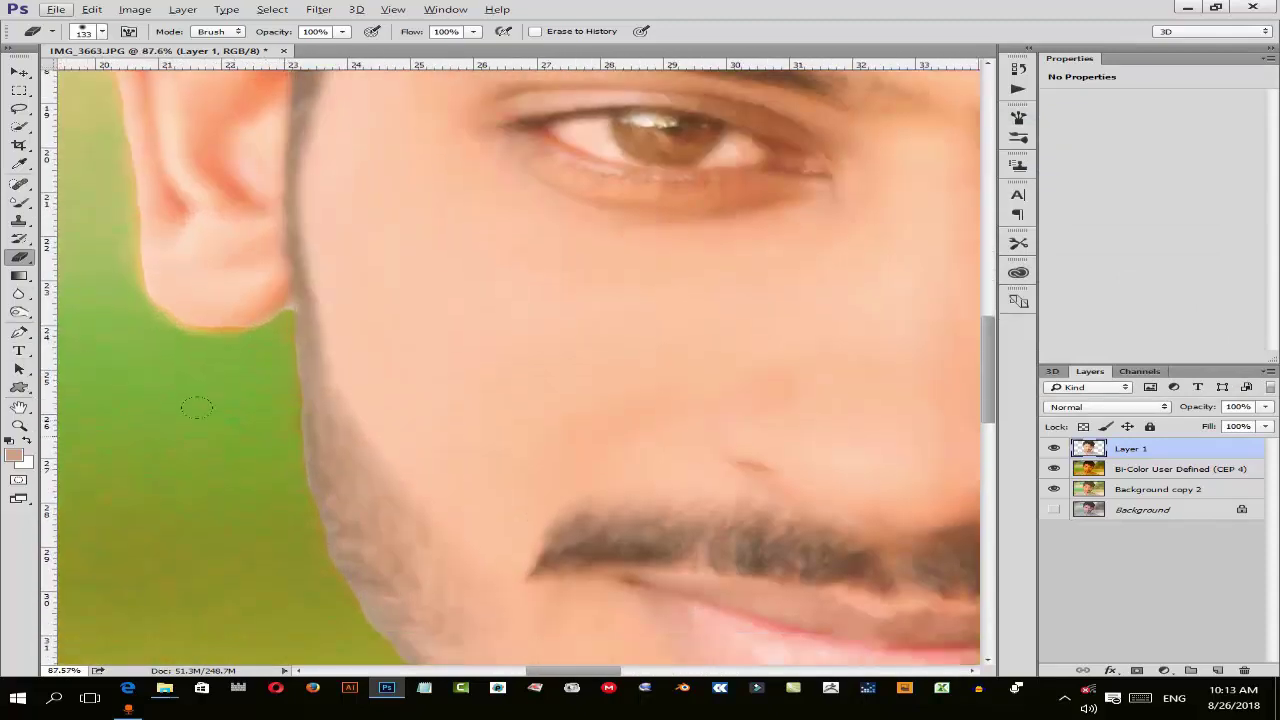
pyautogui.press('alt')
pyautogui.moveTo(213, 383); pyautogui.dragTo(248, 548)
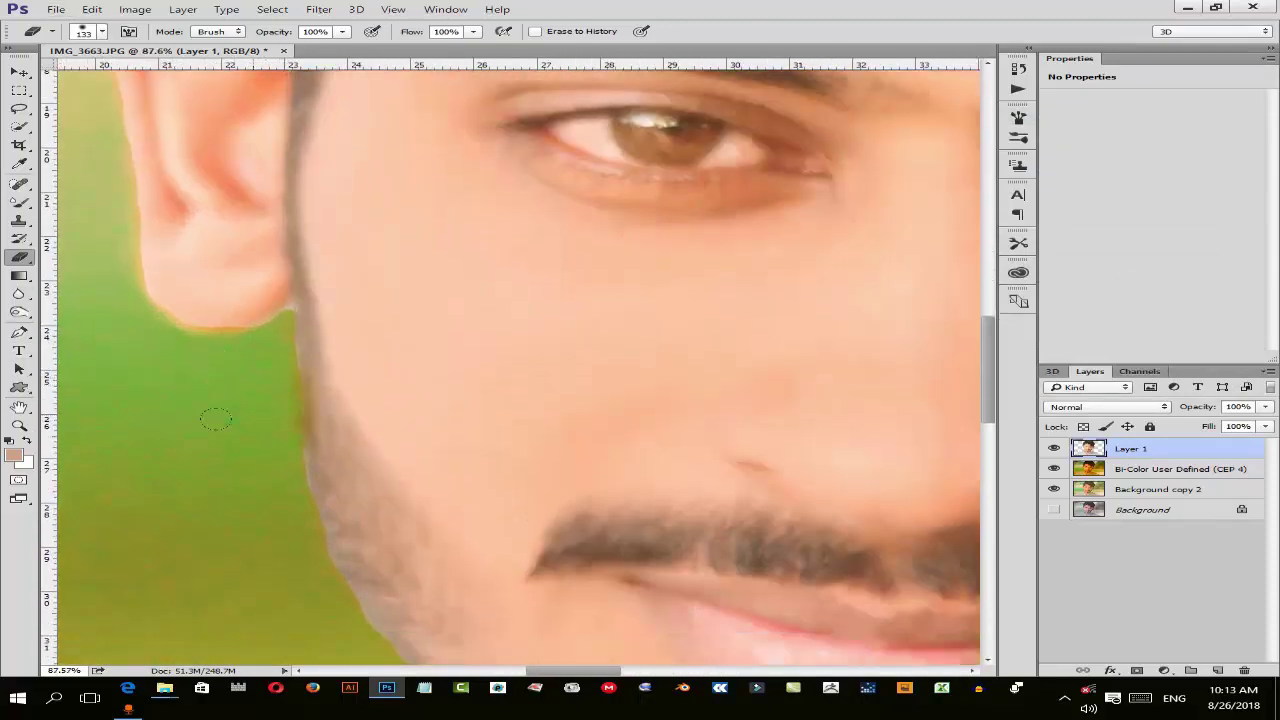
pyautogui.scroll(-2, 267, 592)
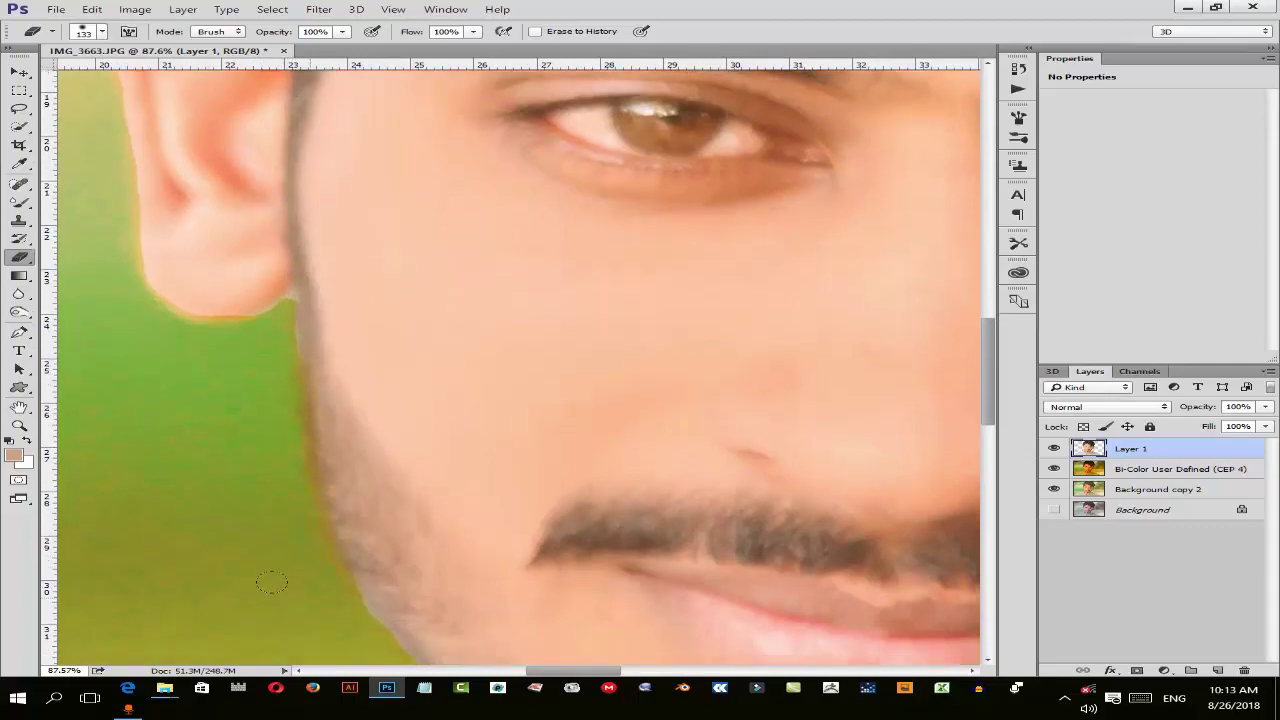
pyautogui.scroll(-4, 280, 592)
pyautogui.scroll(-2, 288, 592)
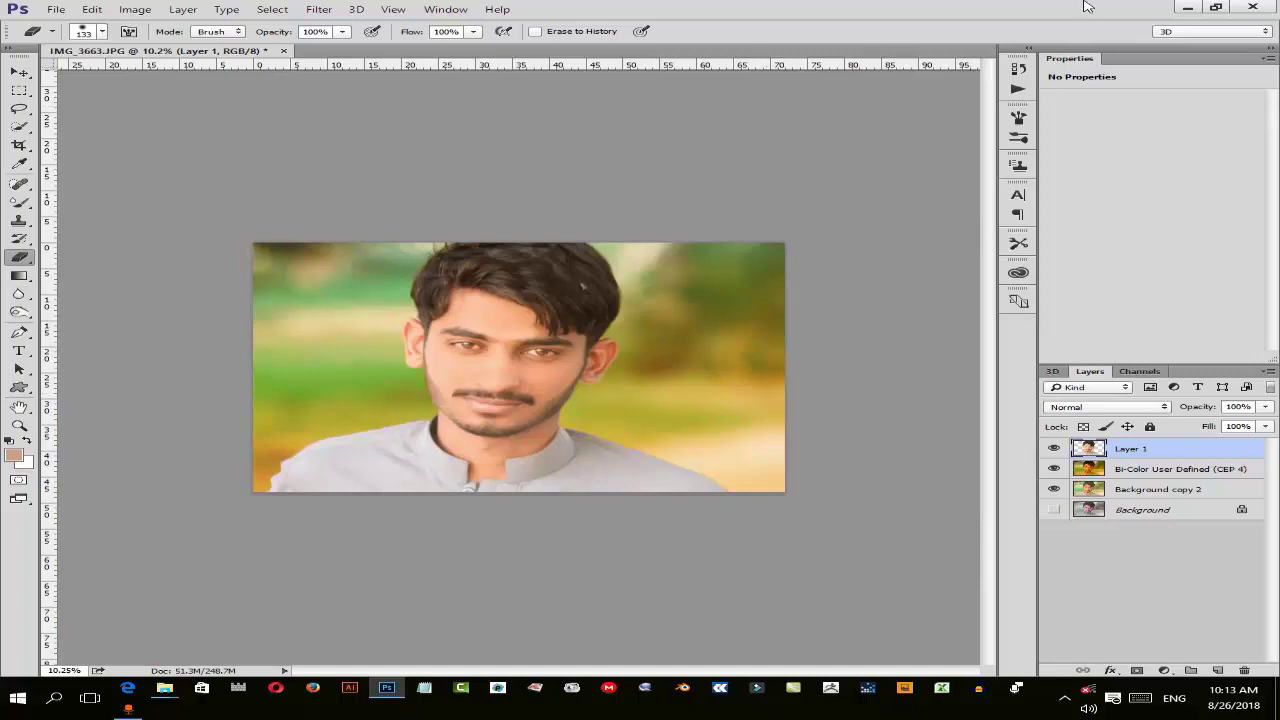
# - Return History to the Levels state so the latest eraser stroke is undone
pyautogui.click(1027, 48)
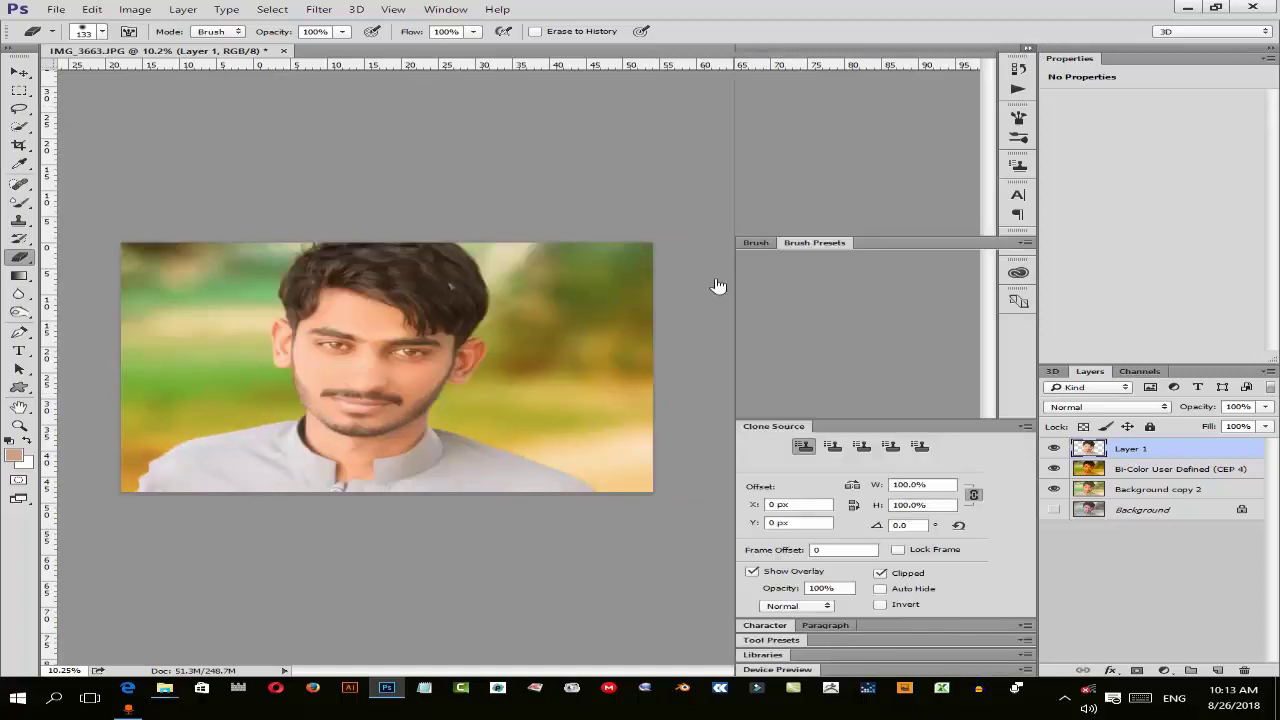
pyautogui.click(800, 196)
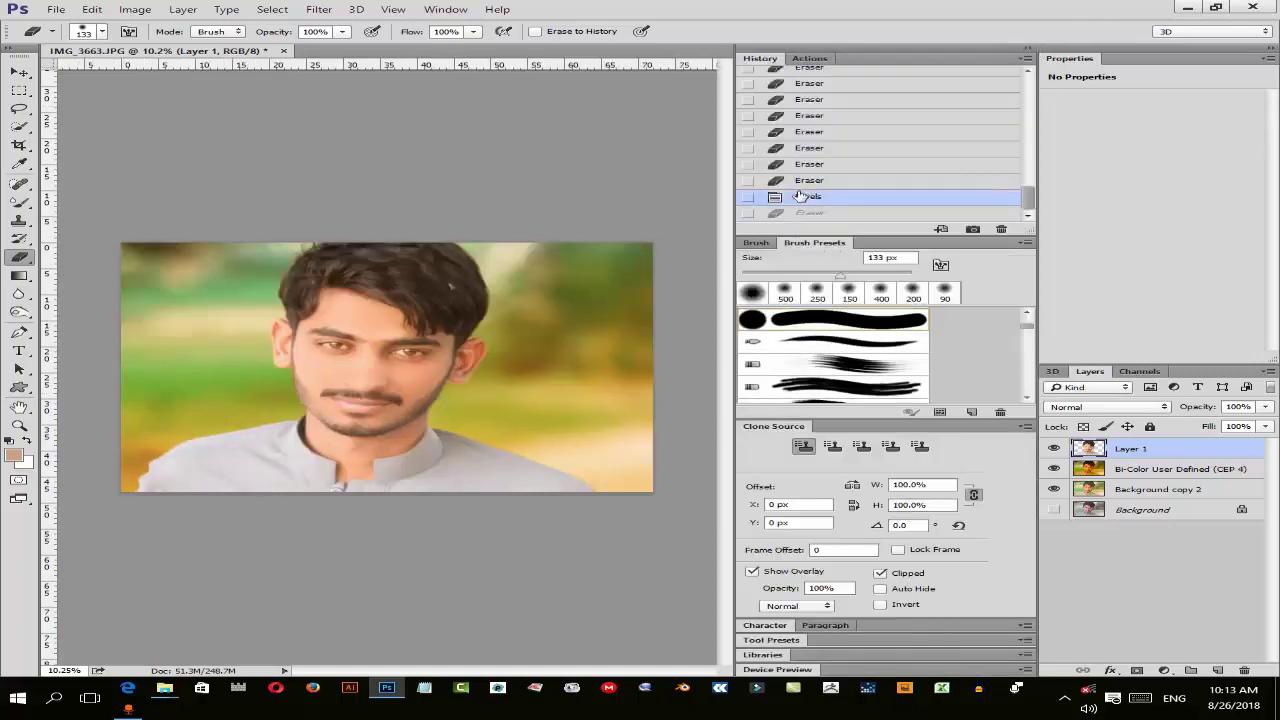
pyautogui.click(1026, 49)
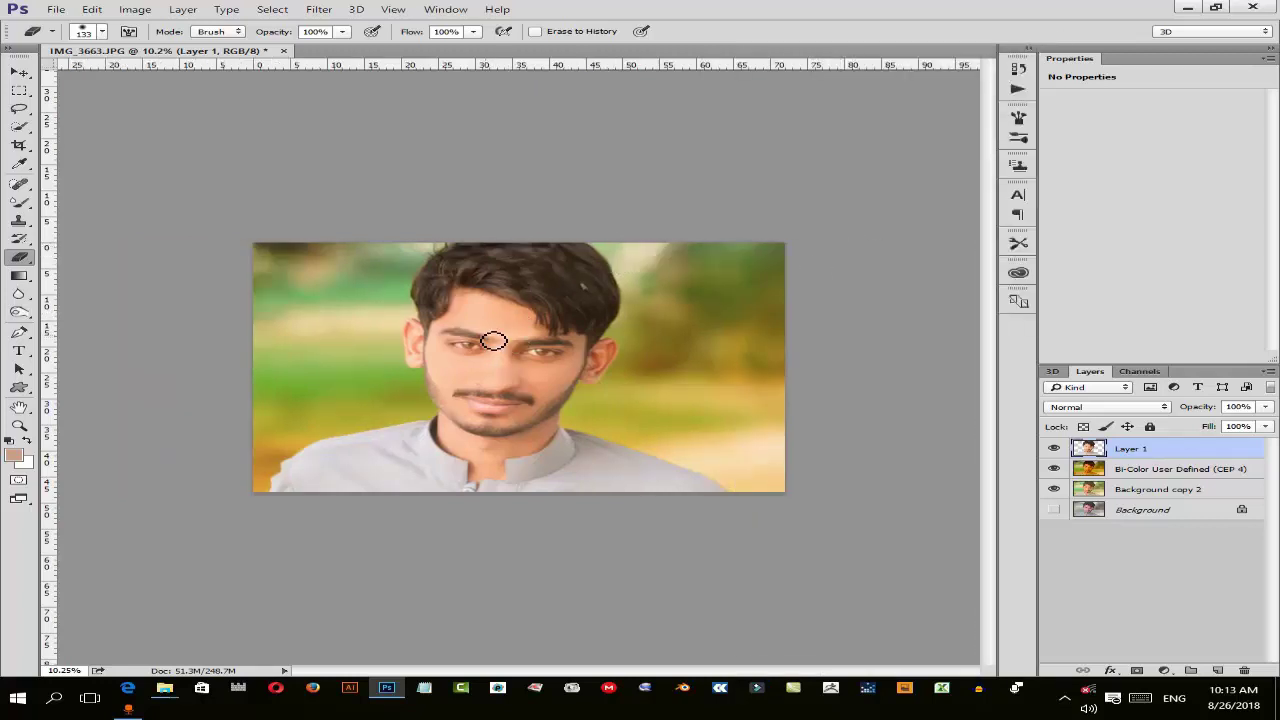
# - Start Save As and replace the file name IMG_3663 with 1
pyautogui.click(56, 9)
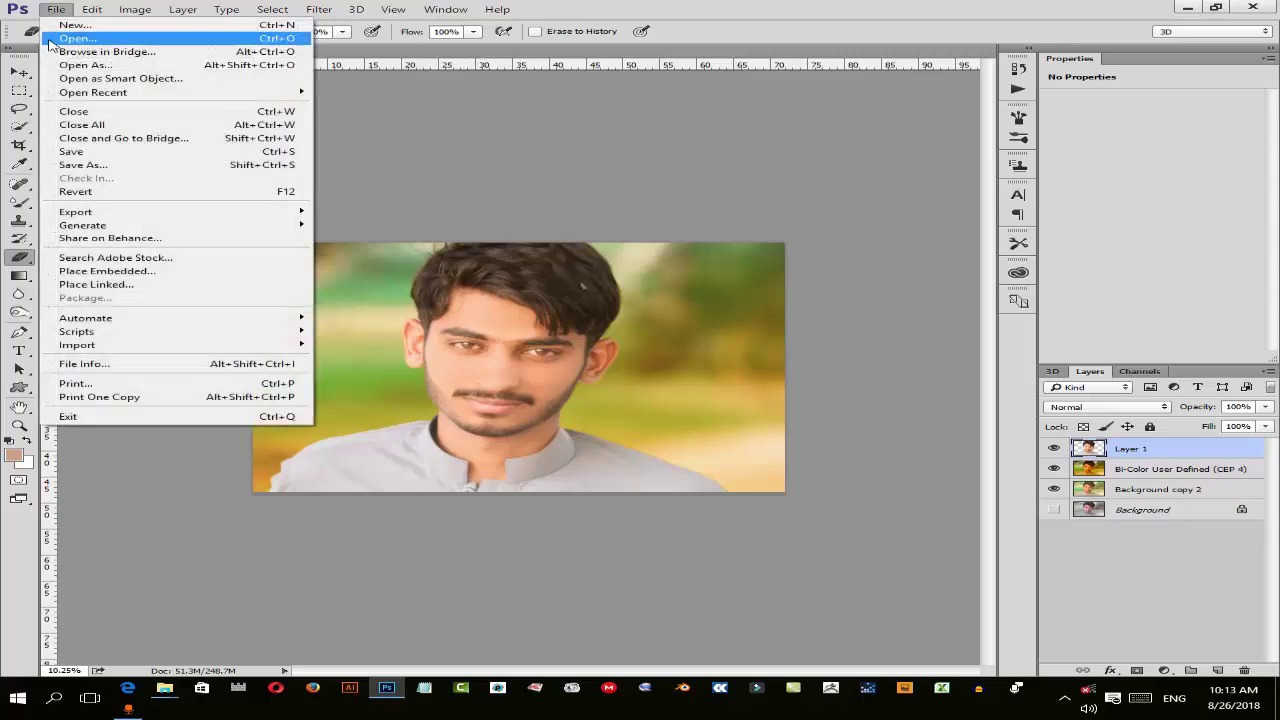
pyautogui.click(92, 165)
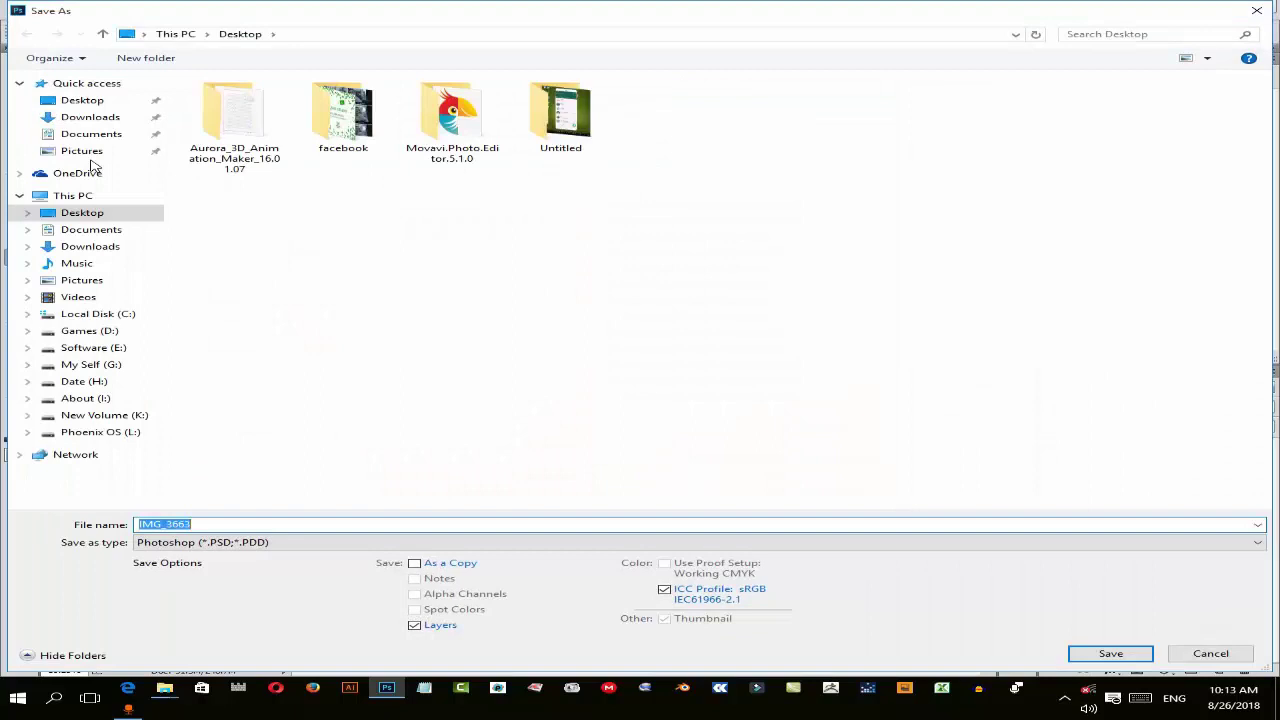
pyautogui.click(389, 524)
pyautogui.press('BackSpace')
pyautogui.press('BackSpace')
pyautogui.press('BackSpace')
pyautogui.press('BackSpace')
pyautogui.press('BackSpace')
pyautogui.press('BackSpace')
pyautogui.write('1')
# - Save as JPEG at Quality 12 Maximum, then minimise Photoshop
pyautogui.click(560, 548)
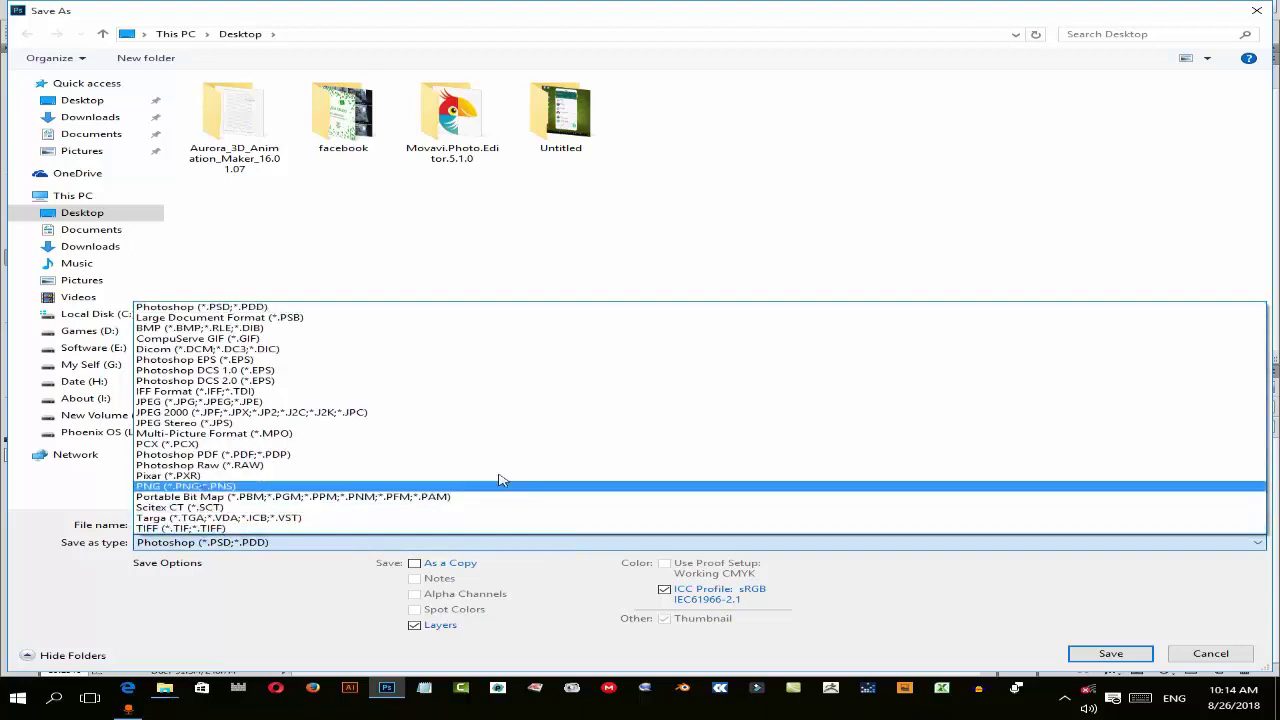
pyautogui.click(441, 400)
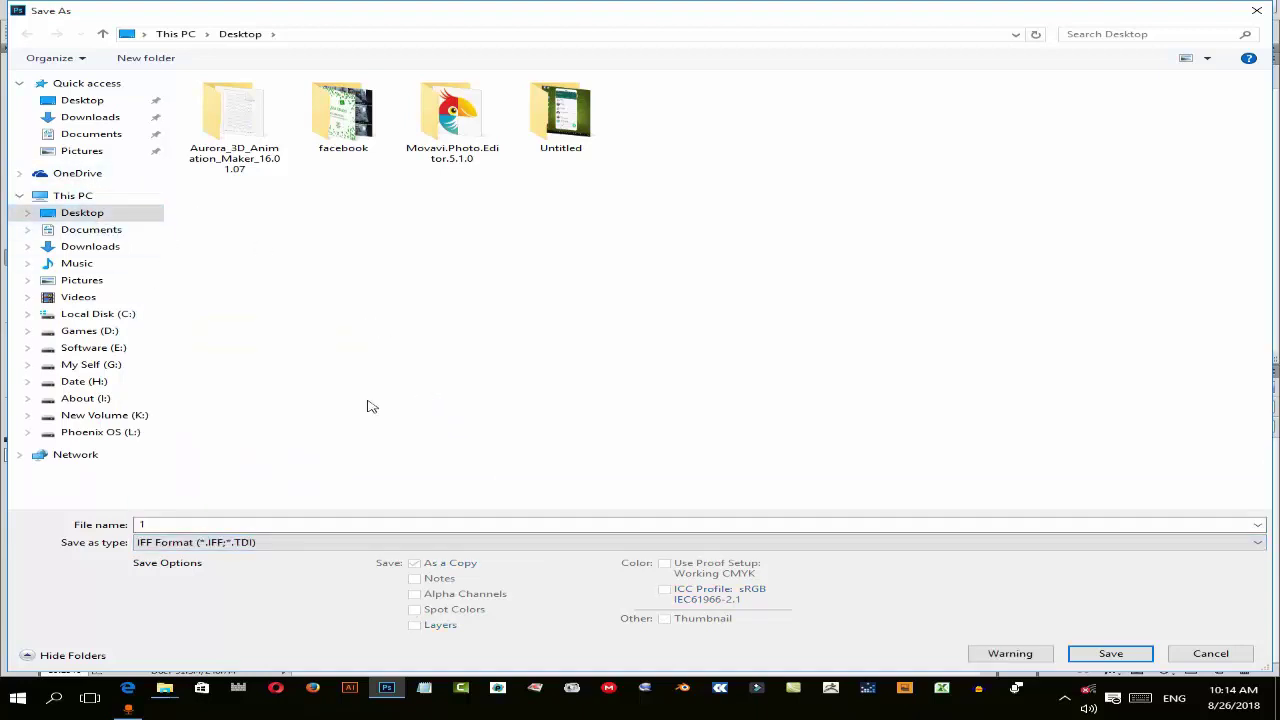
pyautogui.click(362, 542)
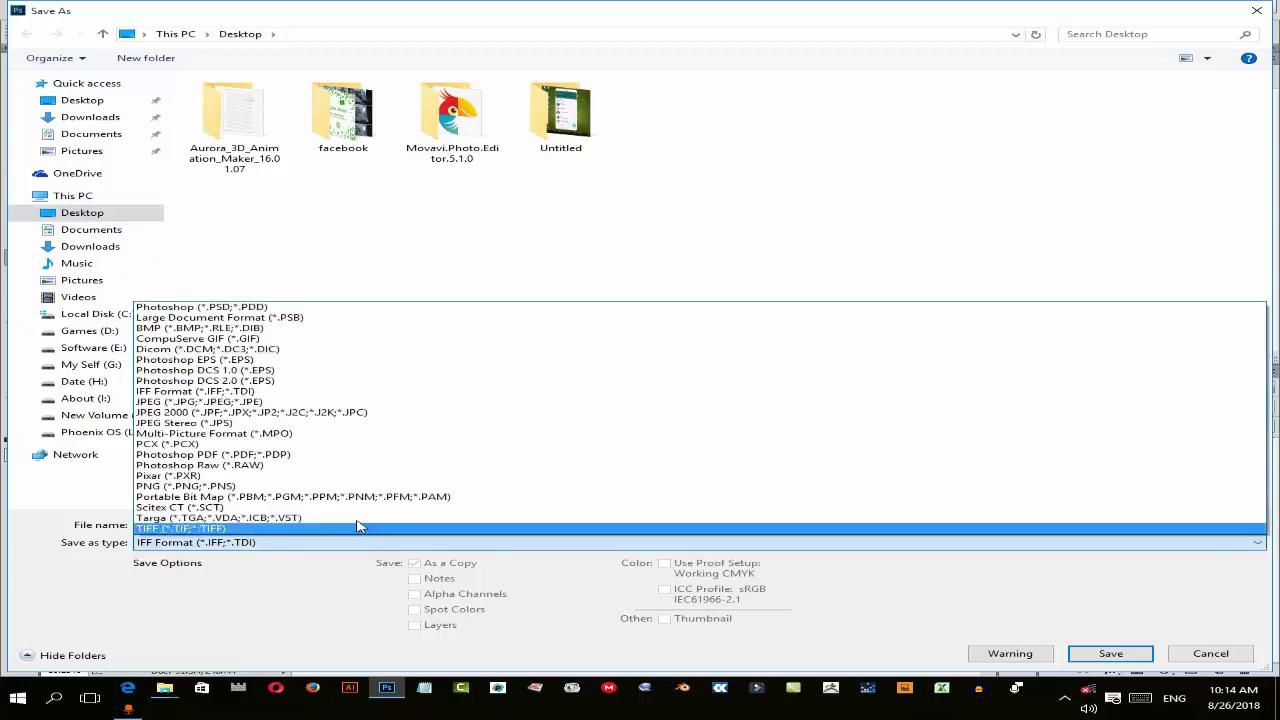
pyautogui.click(280, 401)
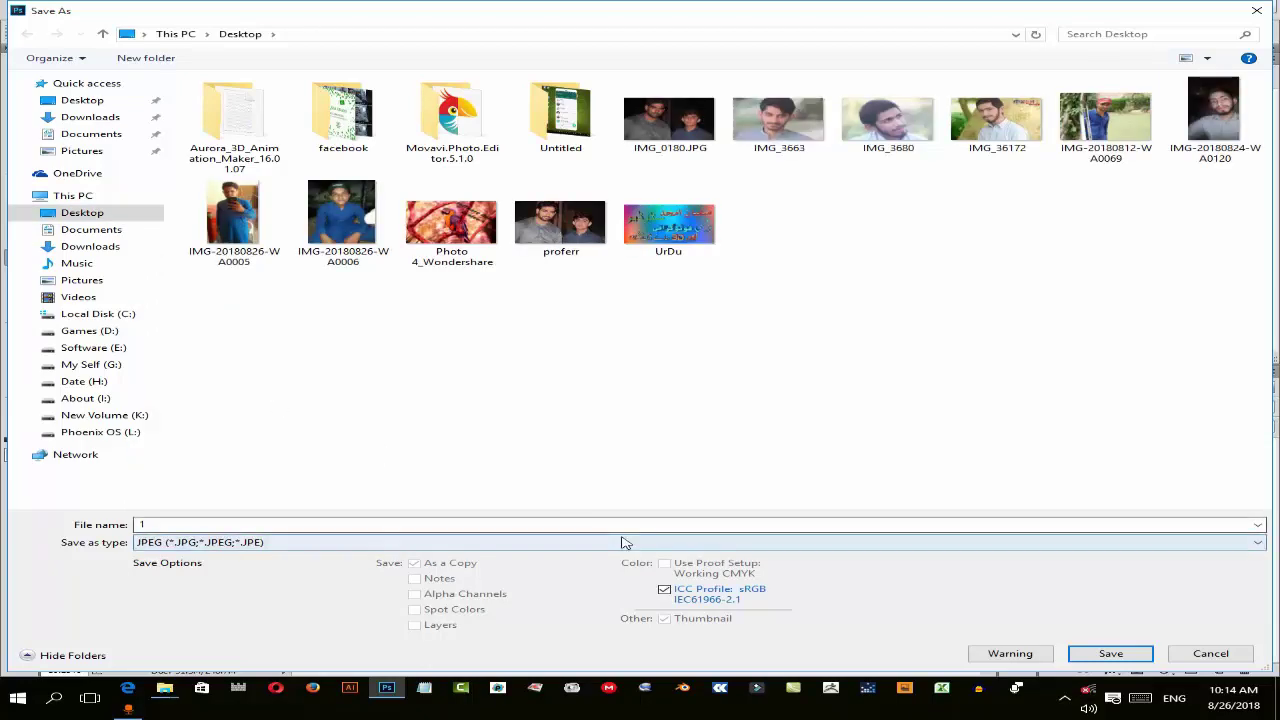
pyautogui.click(1110, 654)
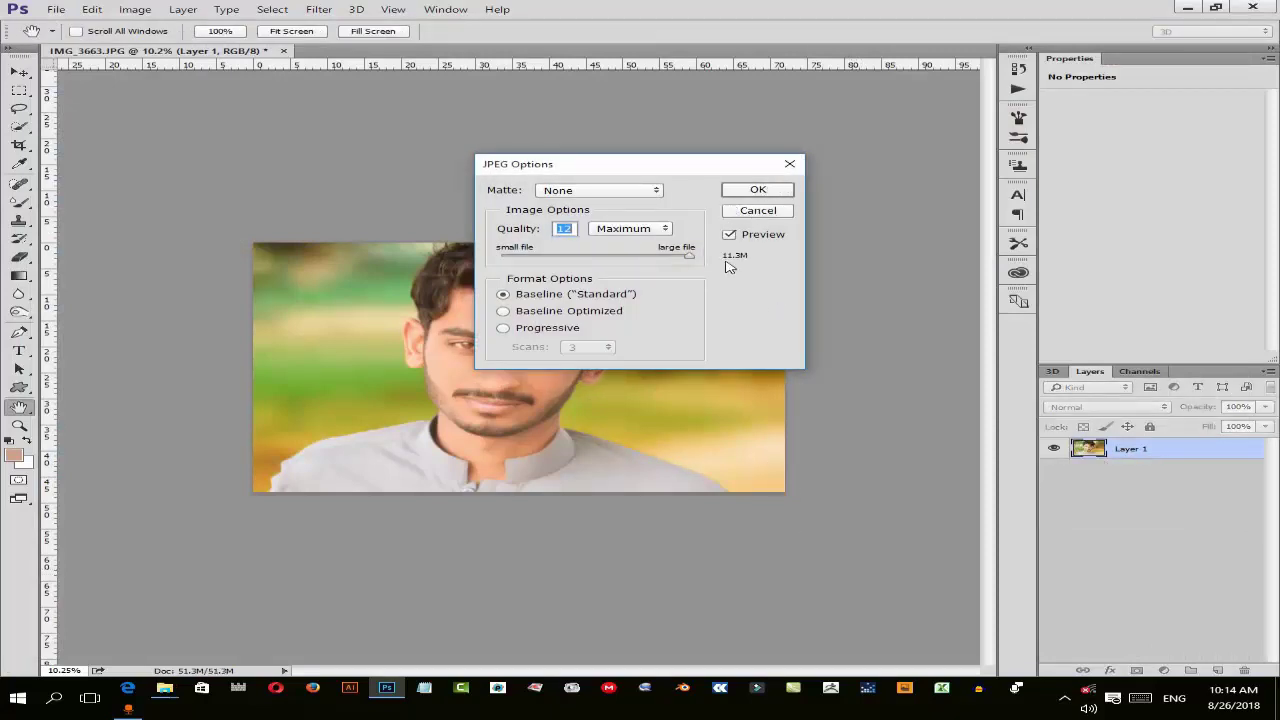
pyautogui.click(757, 191)
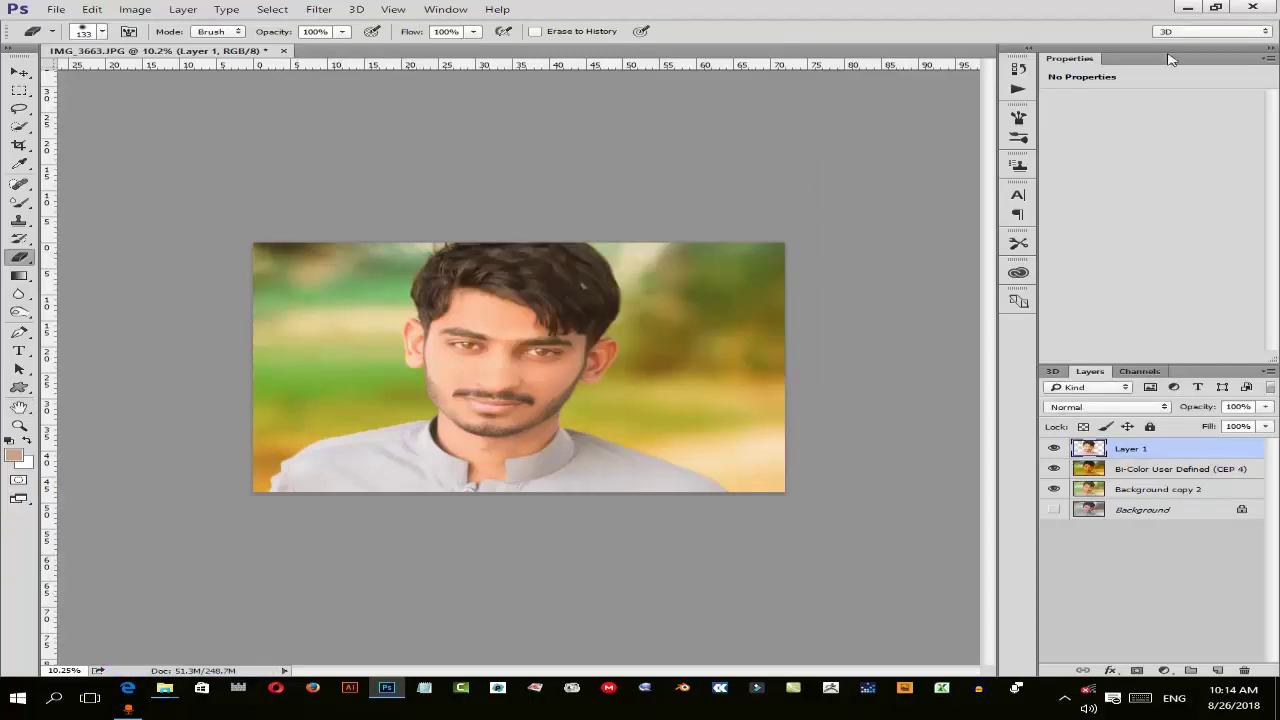
pyautogui.click(1190, 8)
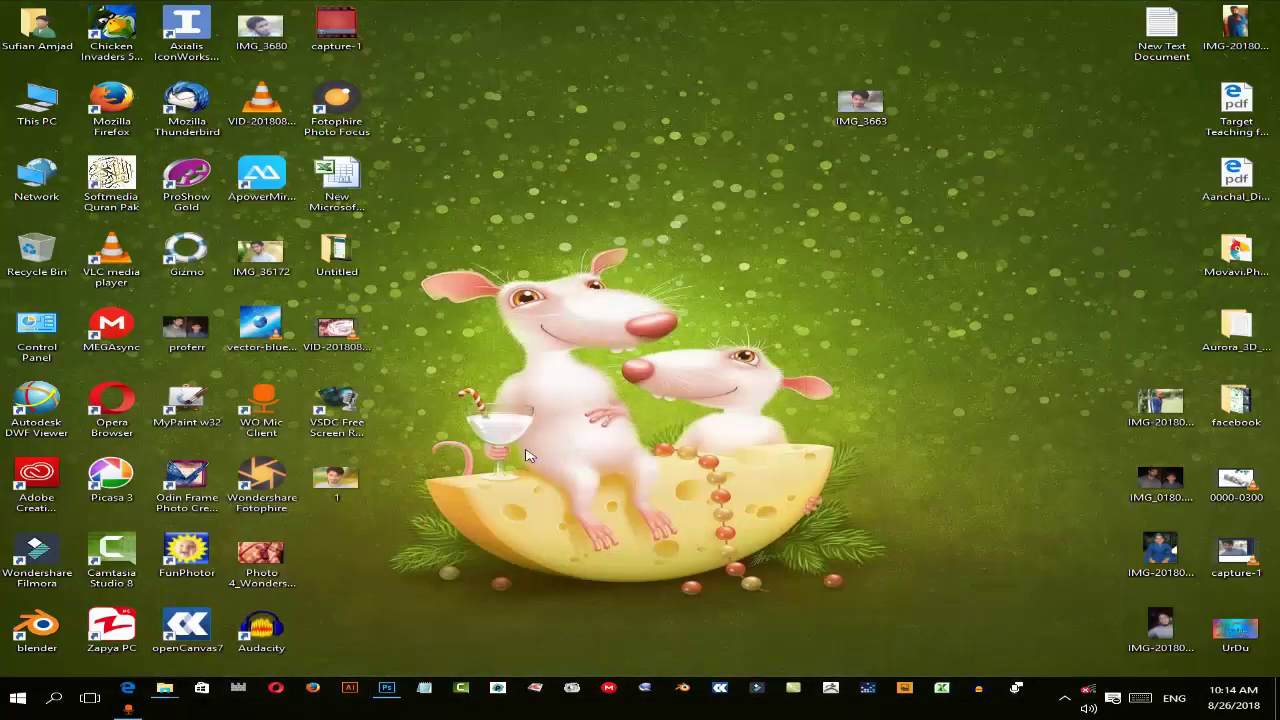
# - View image 1 in Picasa, then the original IMG_3663, then reopen 1
pyautogui.doubleClick(360, 488)
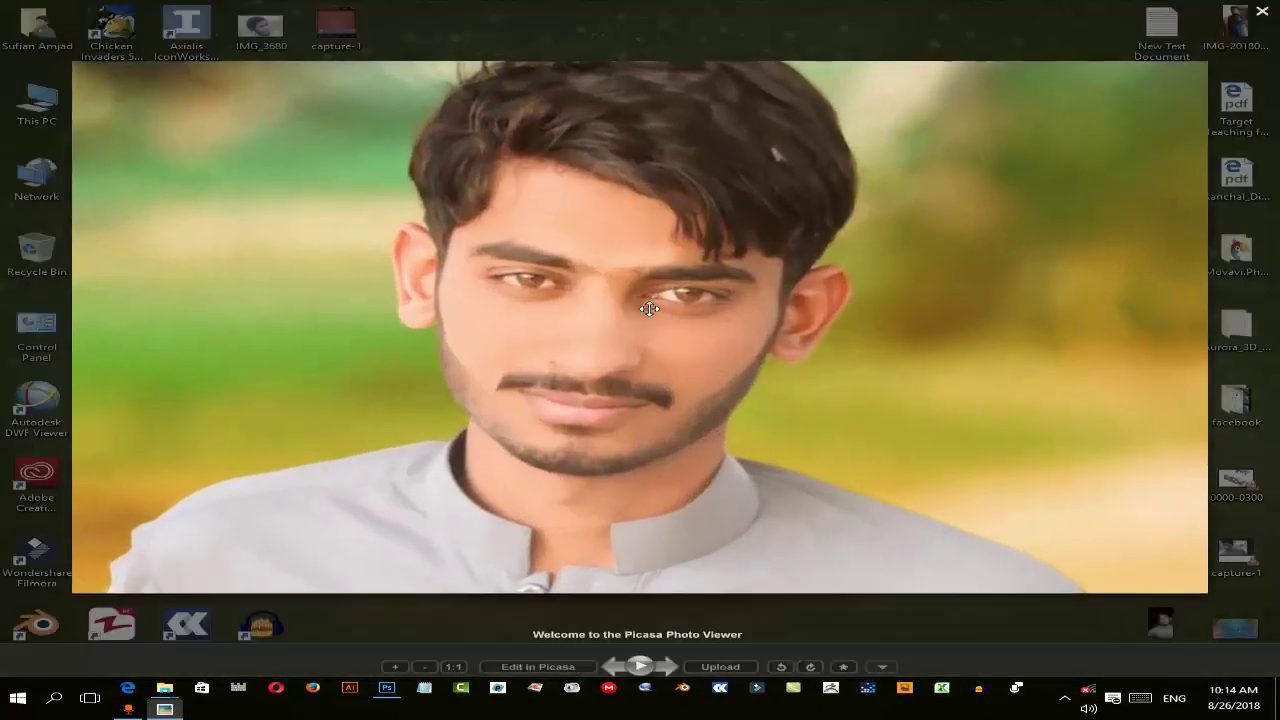
pyautogui.press('Escape')
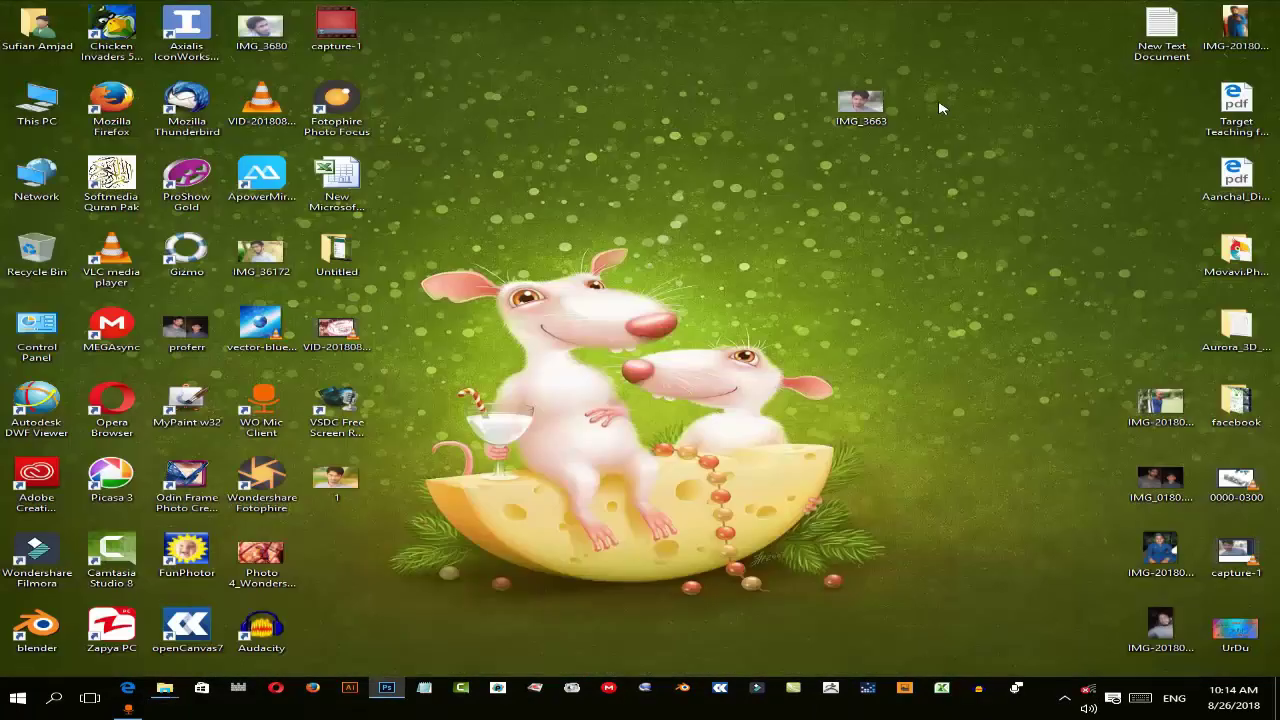
pyautogui.doubleClick(866, 108)
pyautogui.press('Escape')
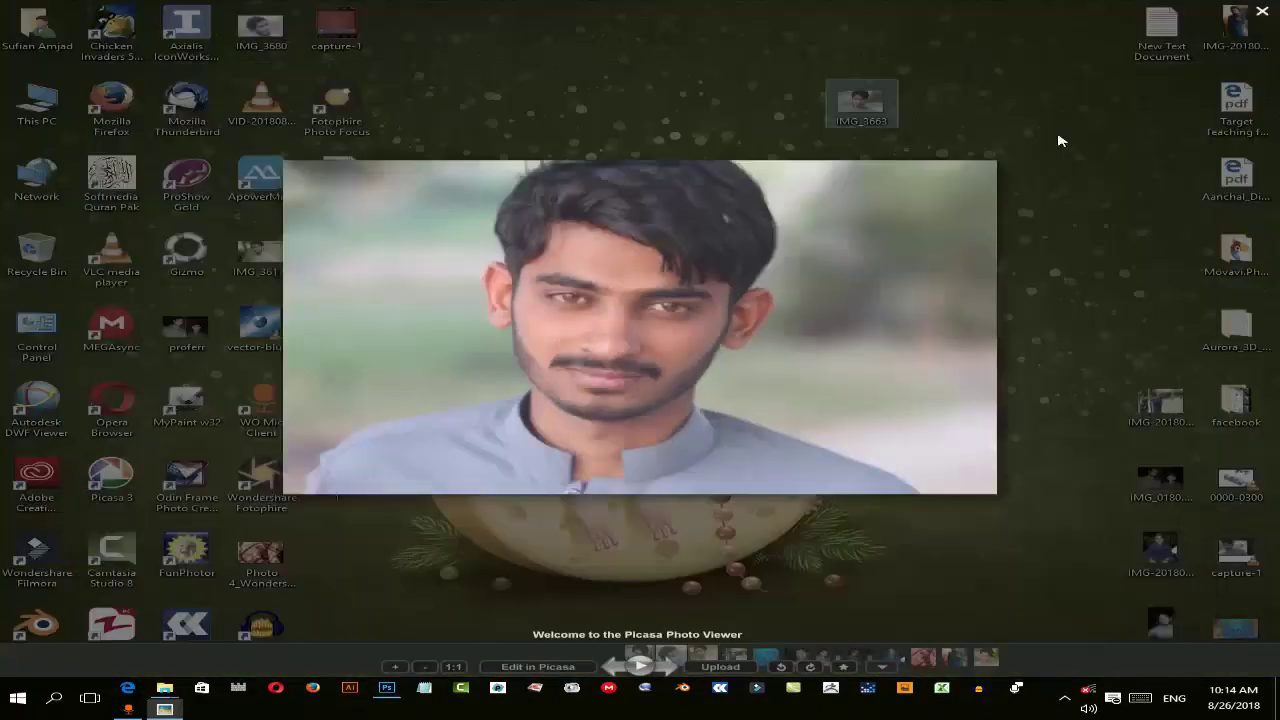
pyautogui.doubleClick(350, 481)
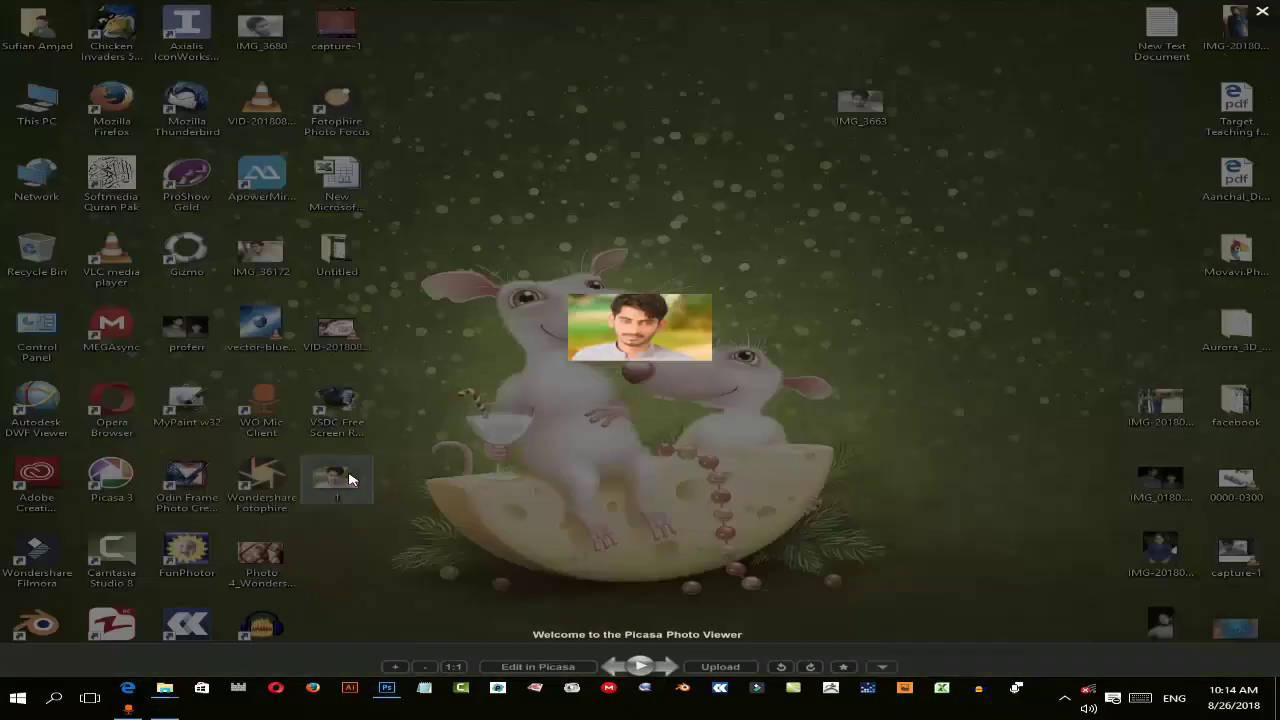